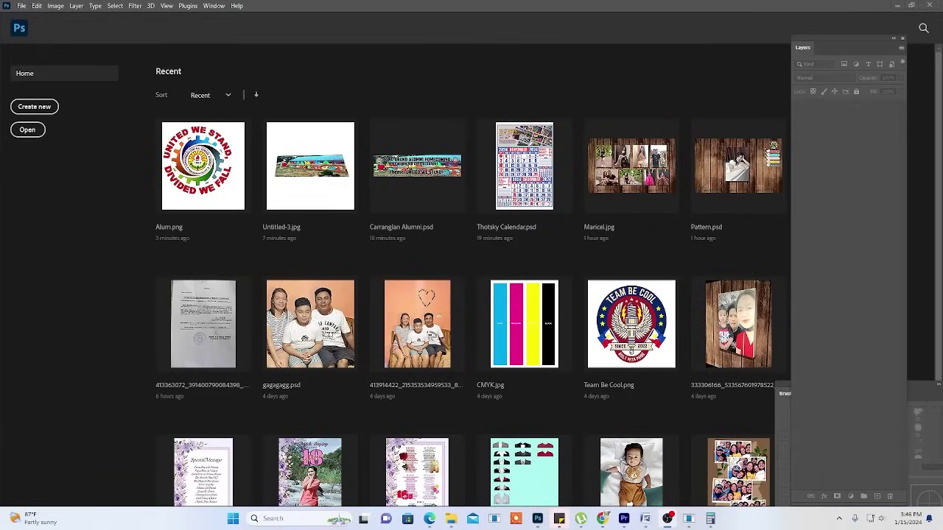
- Open the New Document dialog and work out 7 × 12 = 84 on the calculator
click(21, 6)
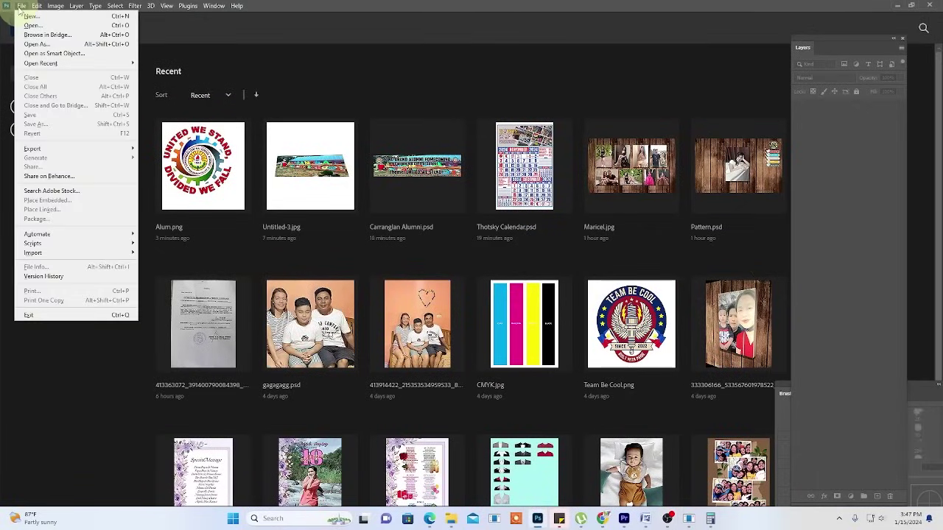
click(29, 15)
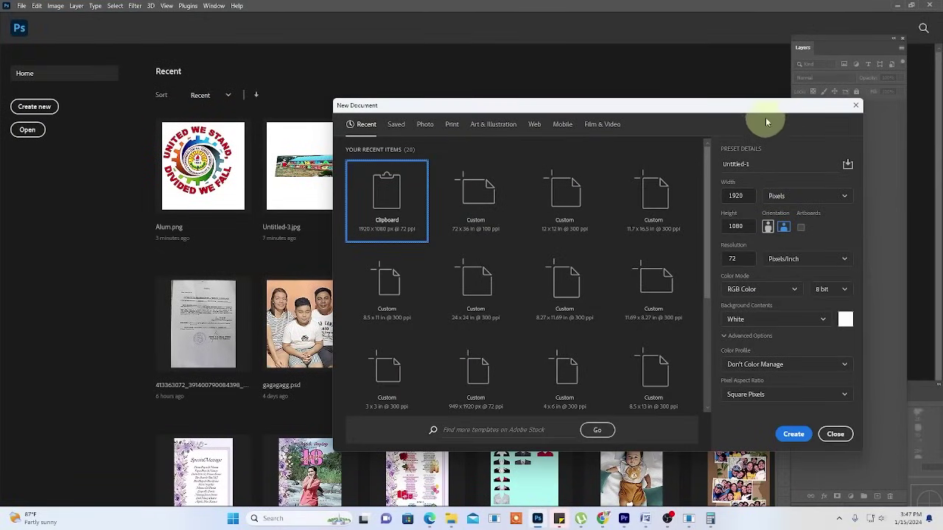
drag(765, 118, 634, 111)
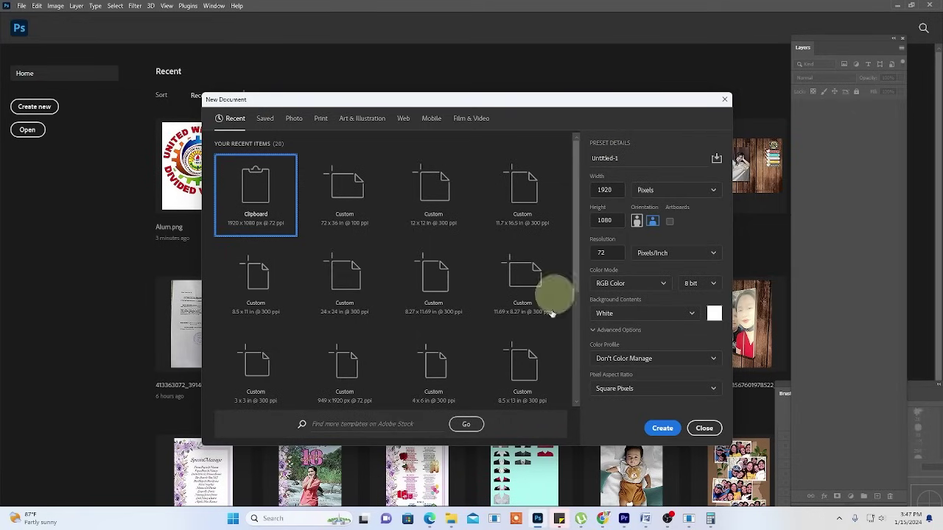
click(710, 520)
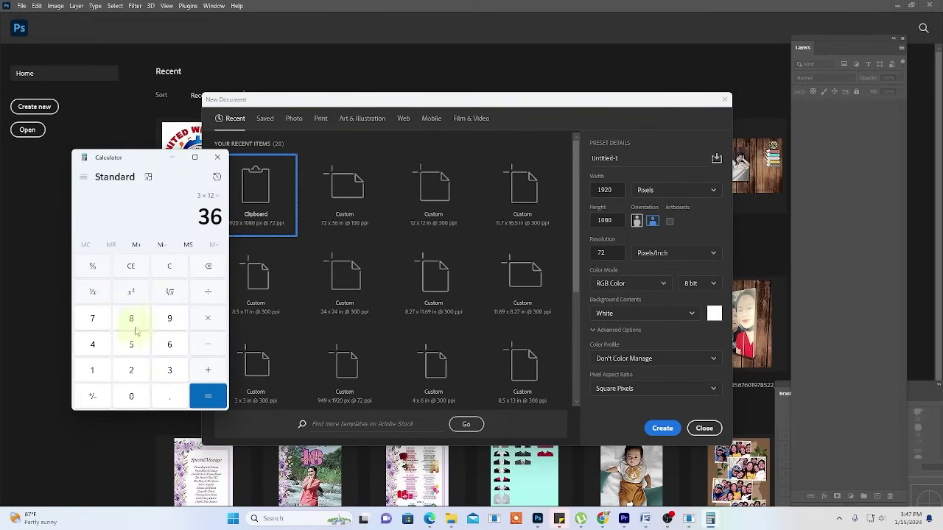
click(96, 321)
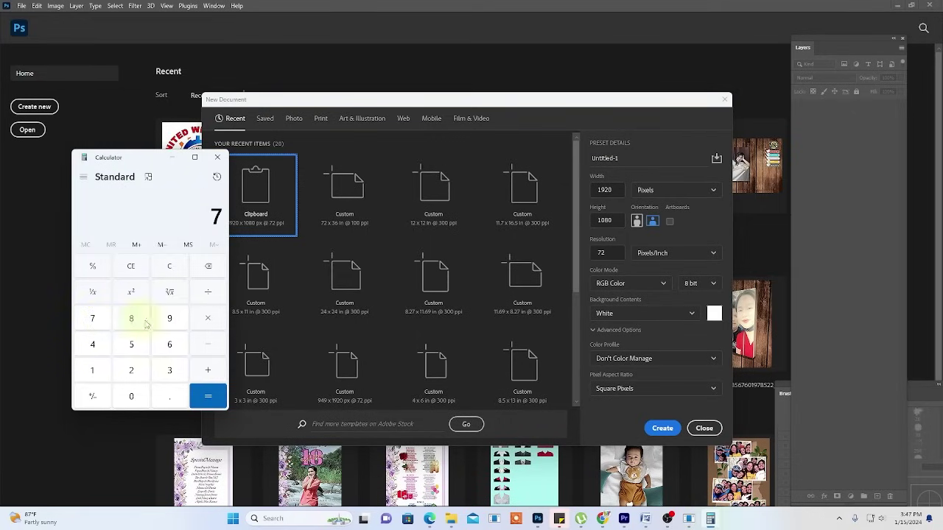
click(96, 372)
click(130, 374)
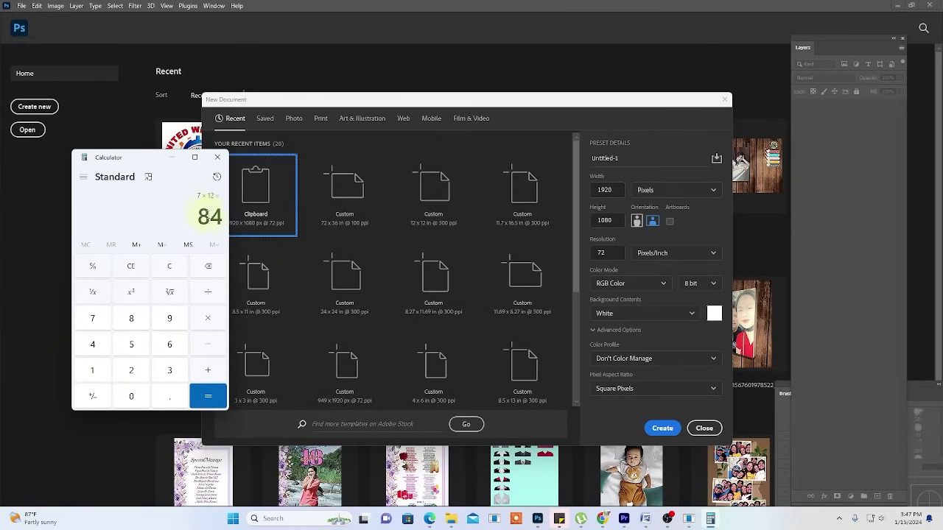
- Create an 84 × 36 inch document at 100 pixels per inch
click(677, 189)
click(707, 192)
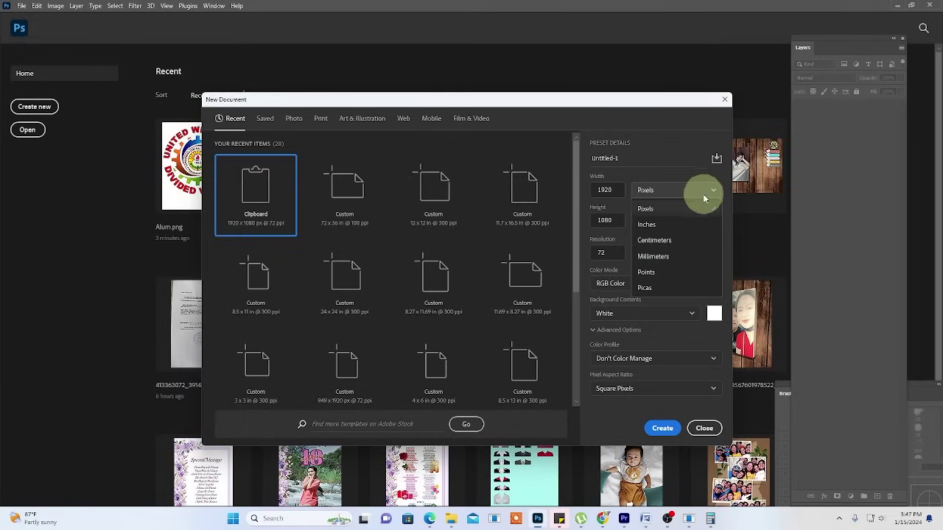
click(689, 224)
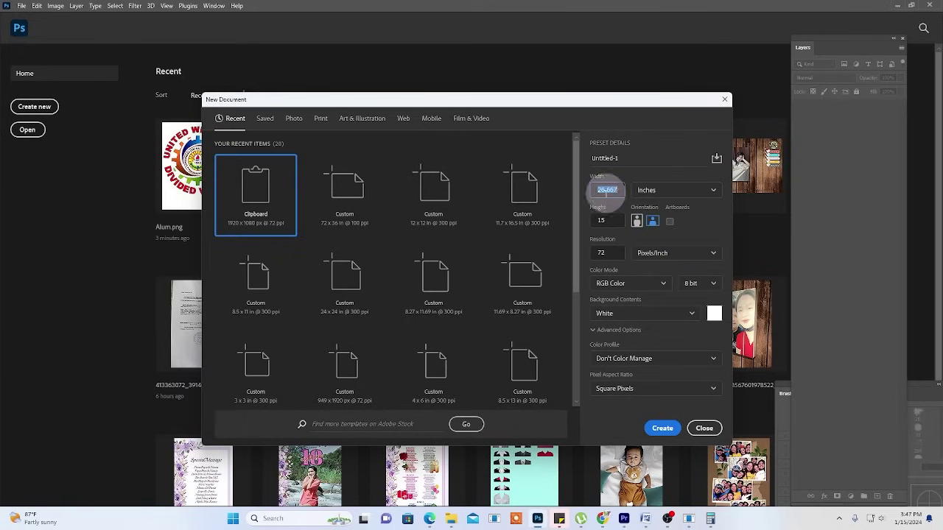
text(4)
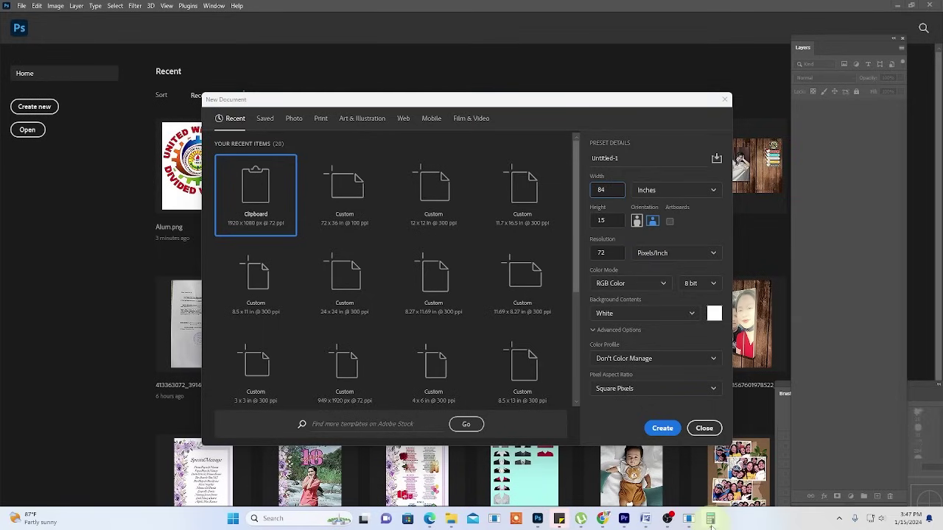
click(710, 519)
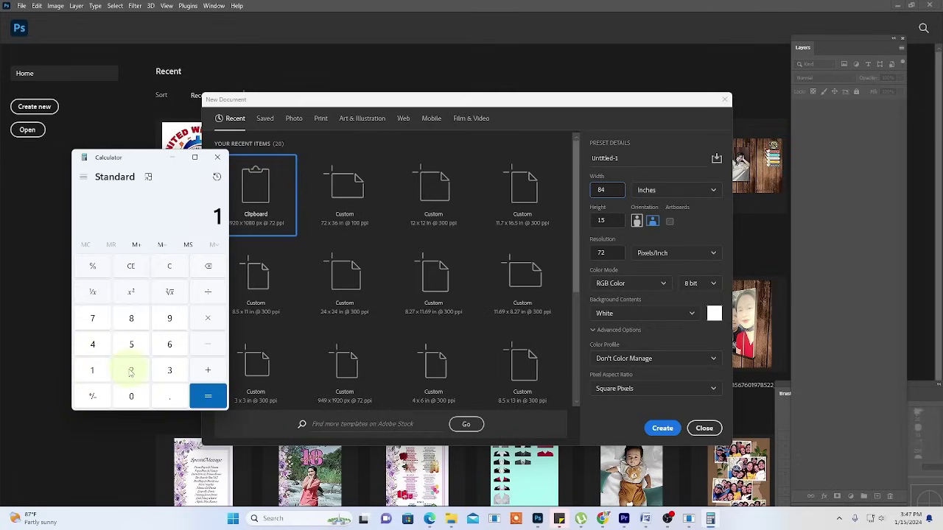
click(176, 376)
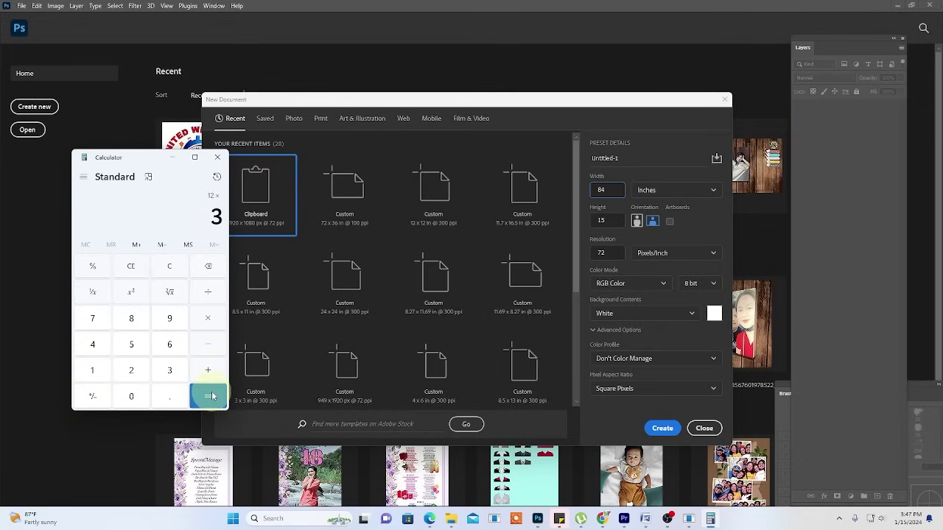
click(609, 223)
text(36)
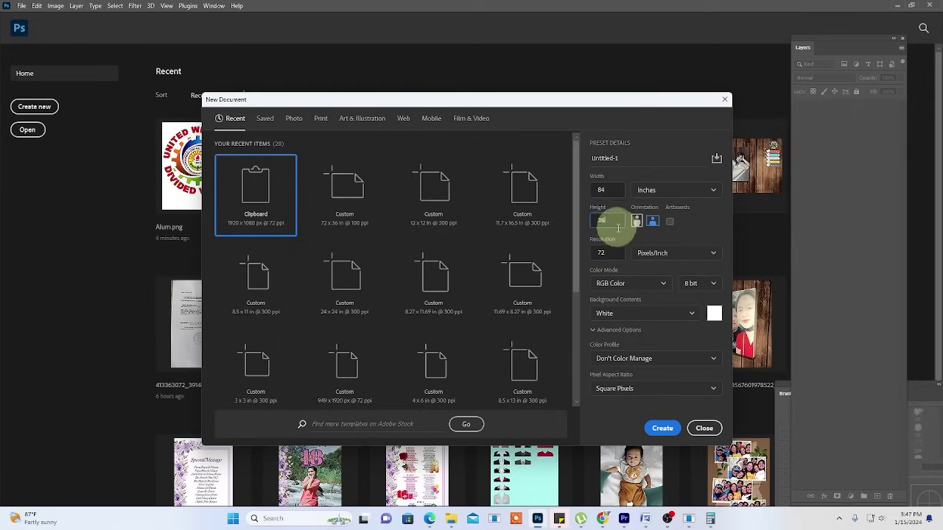
click(613, 254)
text(100)
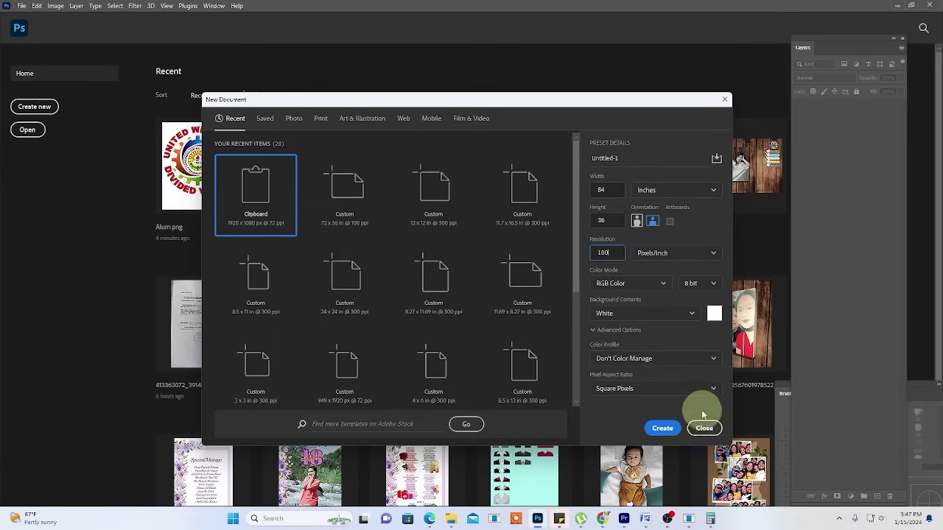
click(663, 429)
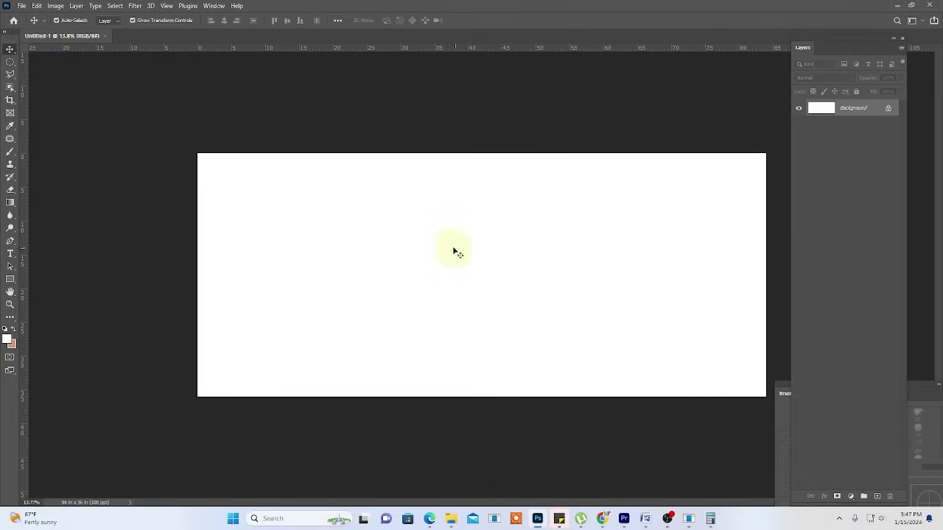
- Open the Alum.png seal image
click(22, 6)
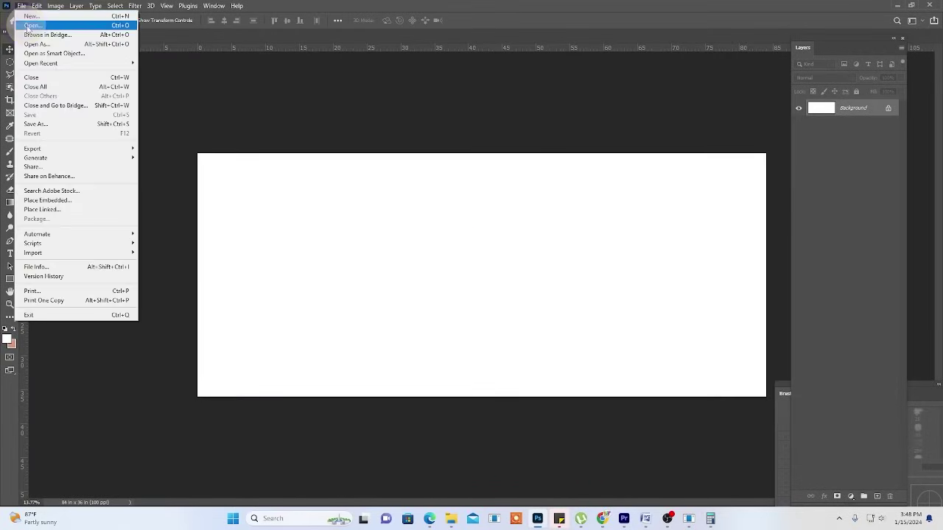
click(30, 28)
click(545, 210)
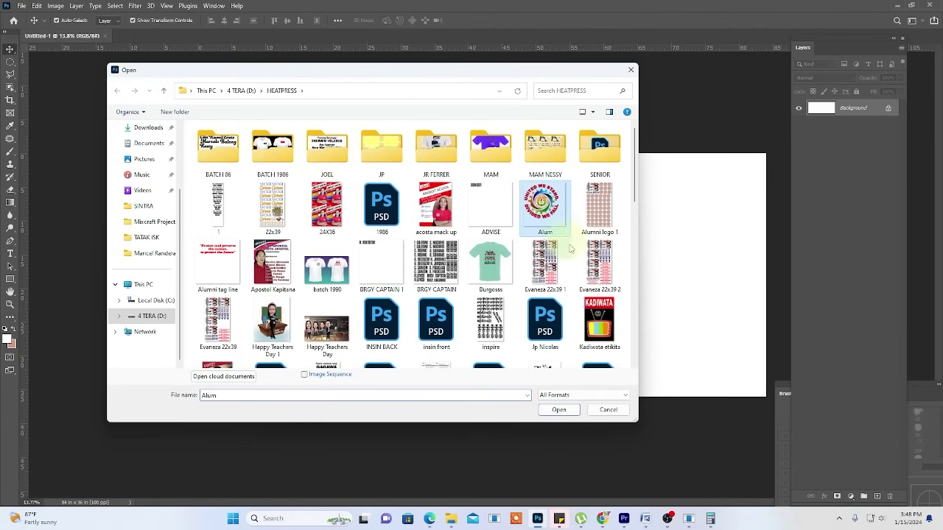
click(566, 410)
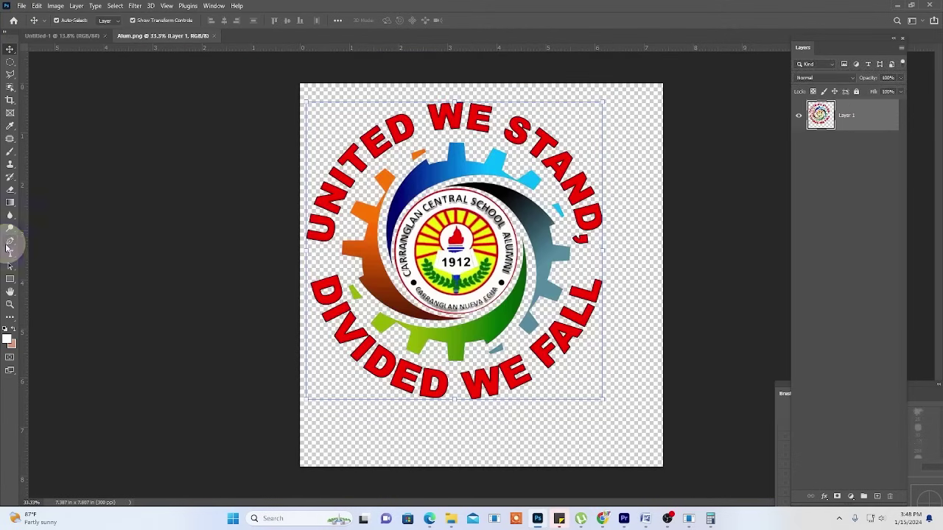
- Trace a closed Pen path around the upper 'UNITED WE STAND,' arc text
click(10, 242)
scroll(439, 221, up, 1)
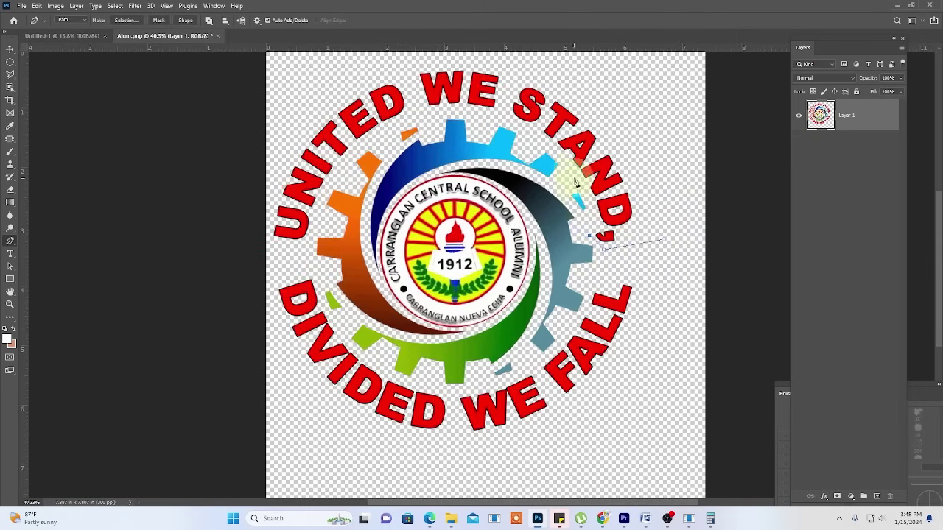
click(529, 118)
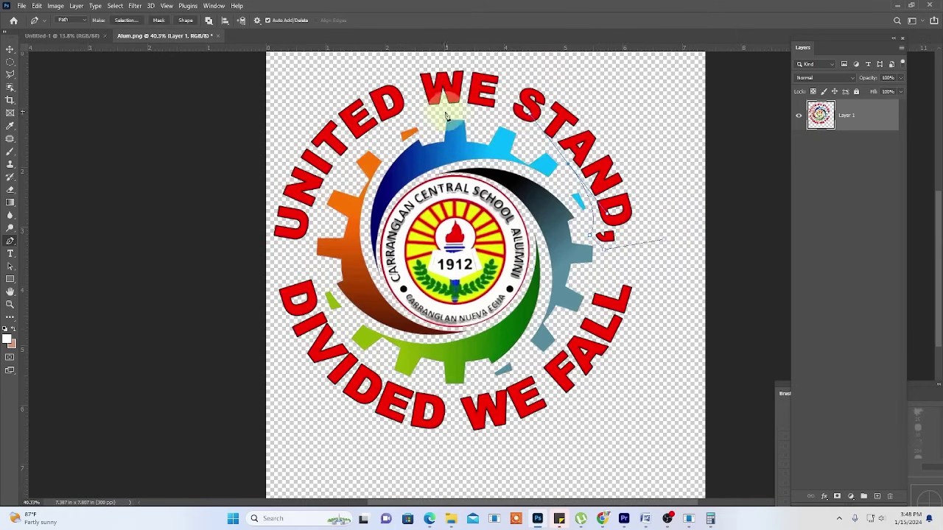
drag(446, 116, 406, 114)
drag(338, 170, 321, 198)
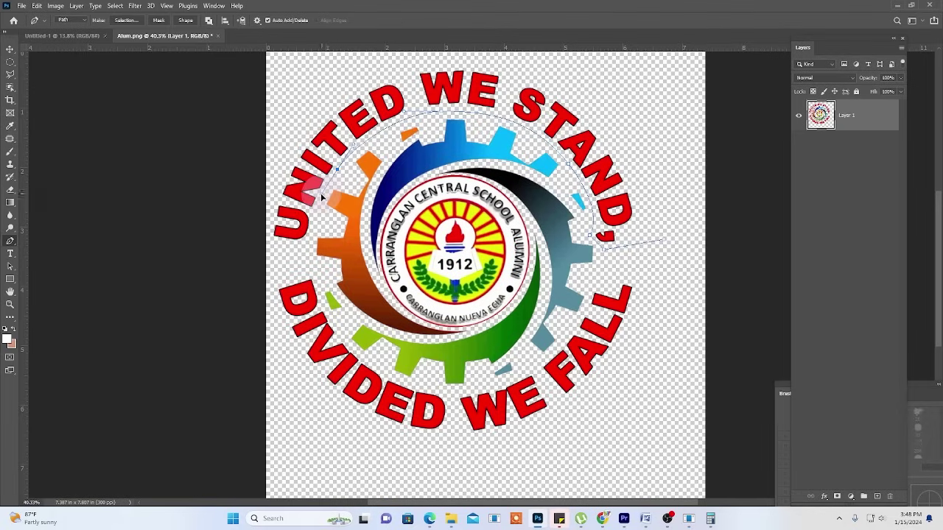
click(267, 251)
click(301, 78)
click(624, 73)
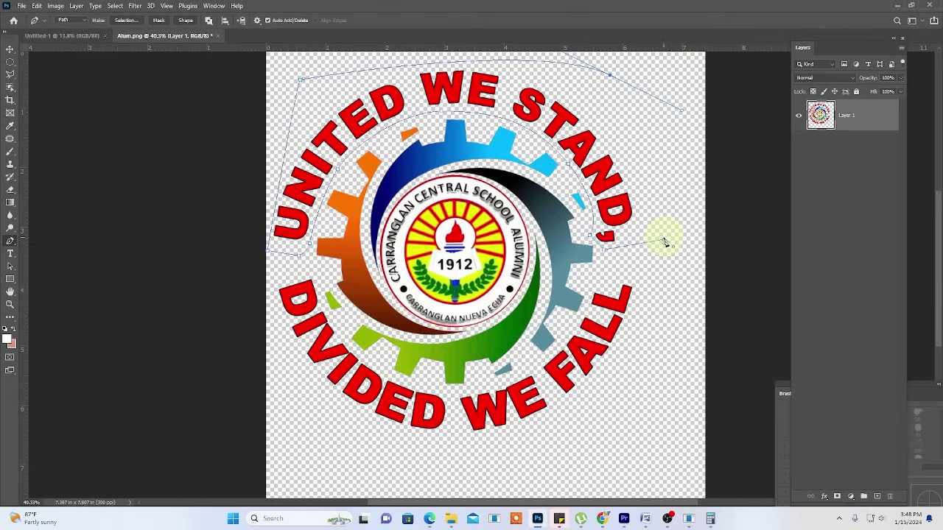
- Turn the path into a selection, delete the text and deselect
right_click(638, 169)
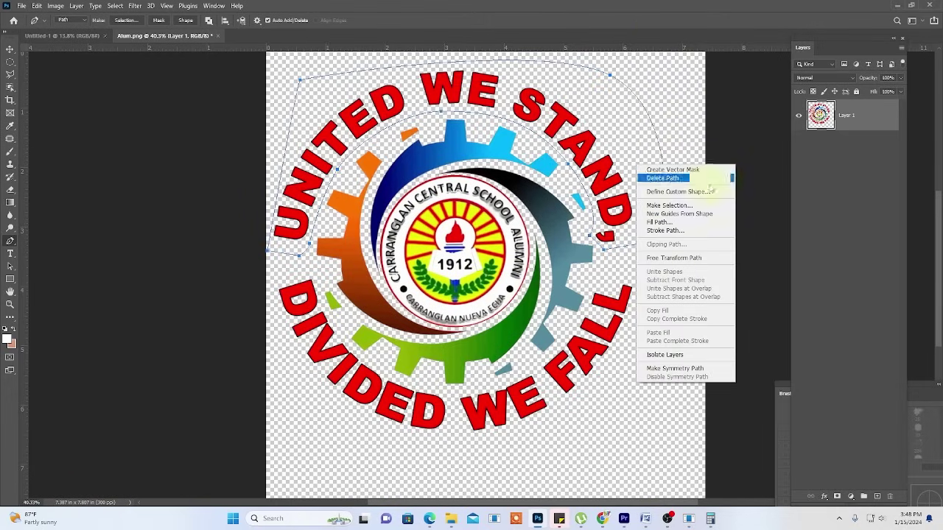
click(671, 206)
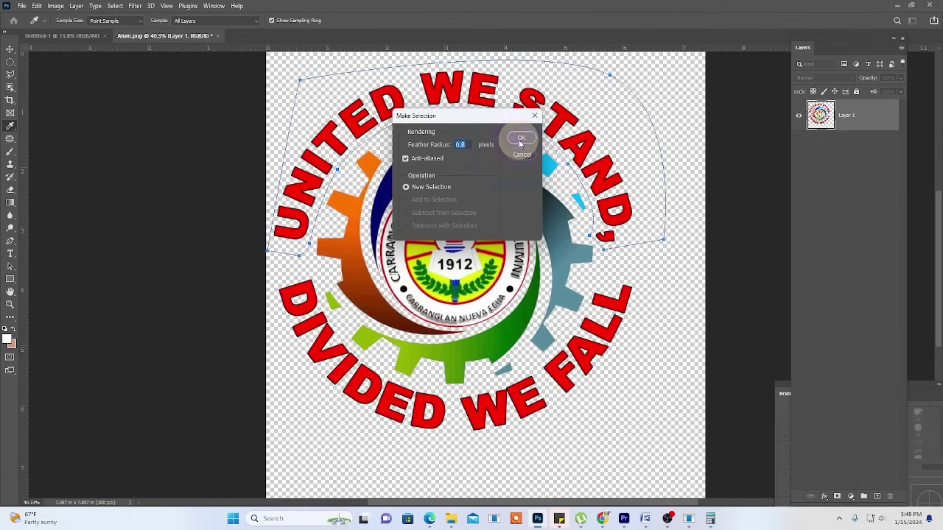
click(522, 135)
right_click(595, 157)
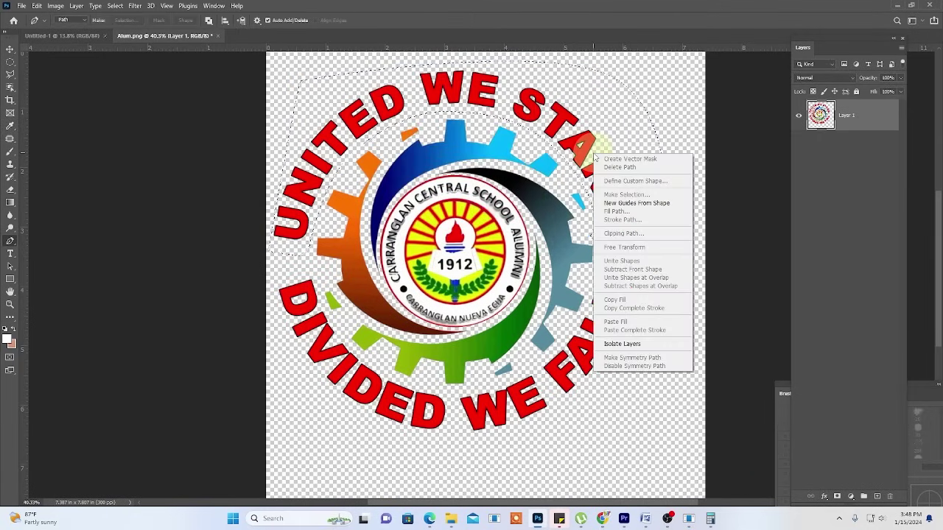
click(799, 83)
key(Delete)
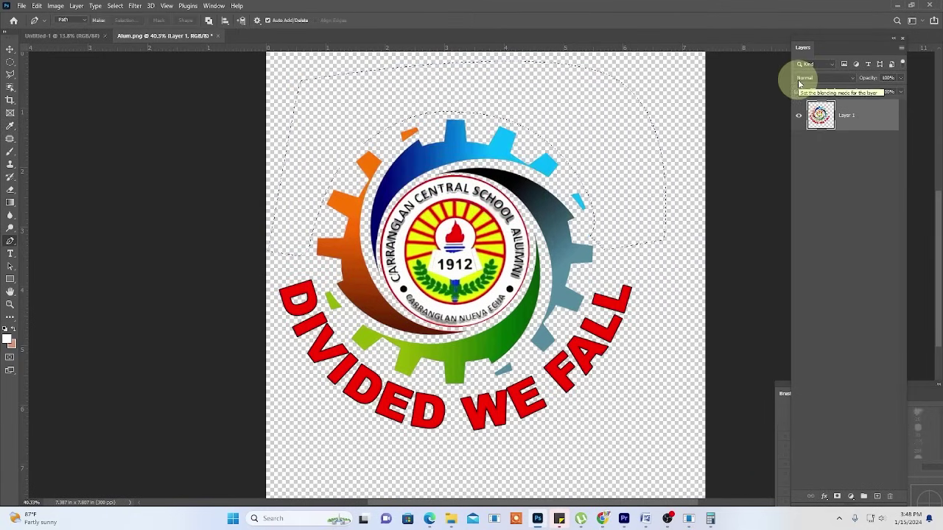
key(ctrl+d)
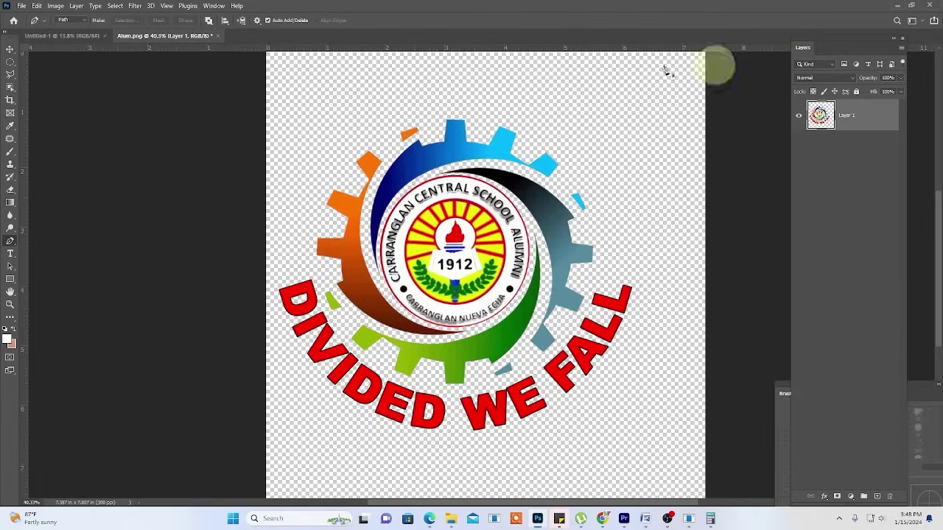
click(11, 49)
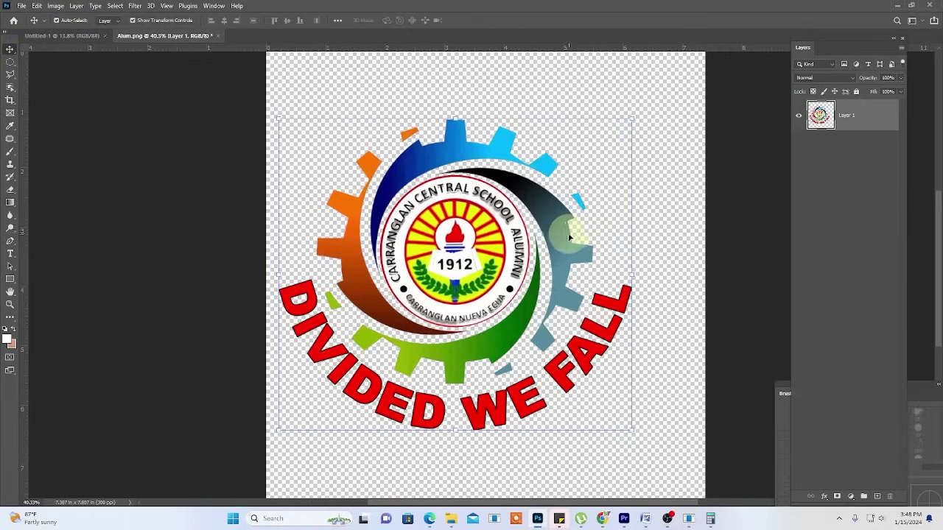
- Drag the trimmed seal into the banner and place it at the top-right
drag(569, 237, 83, 41)
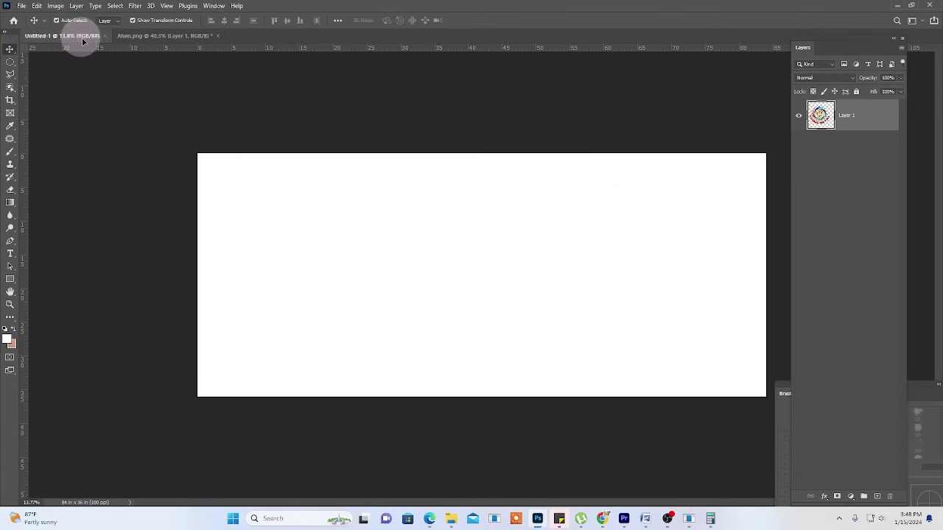
mouse_move(83, 42)
mouse_down()
mouse_move(671, 271)
mouse_move(608, 248)
mouse_up()
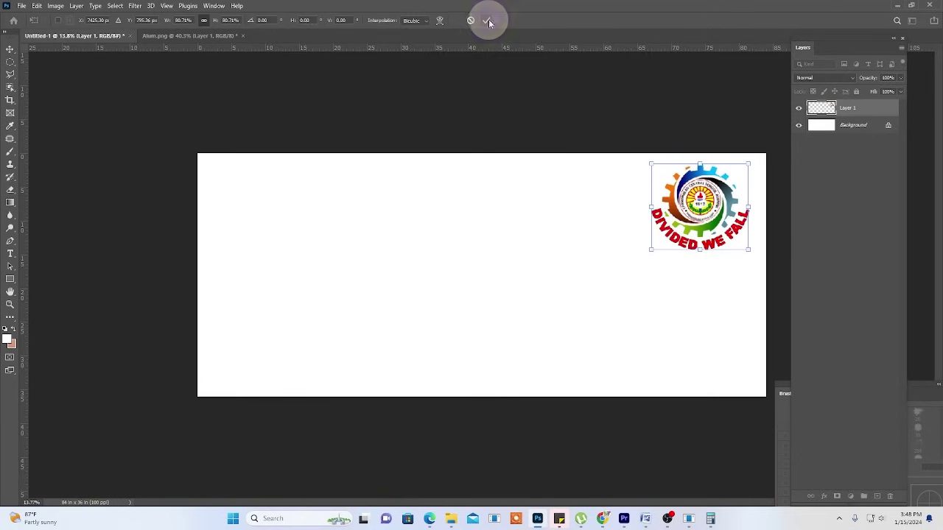
click(488, 20)
- Zoom in on the seal and enable Move tool transform controls on Layer 1
click(11, 305)
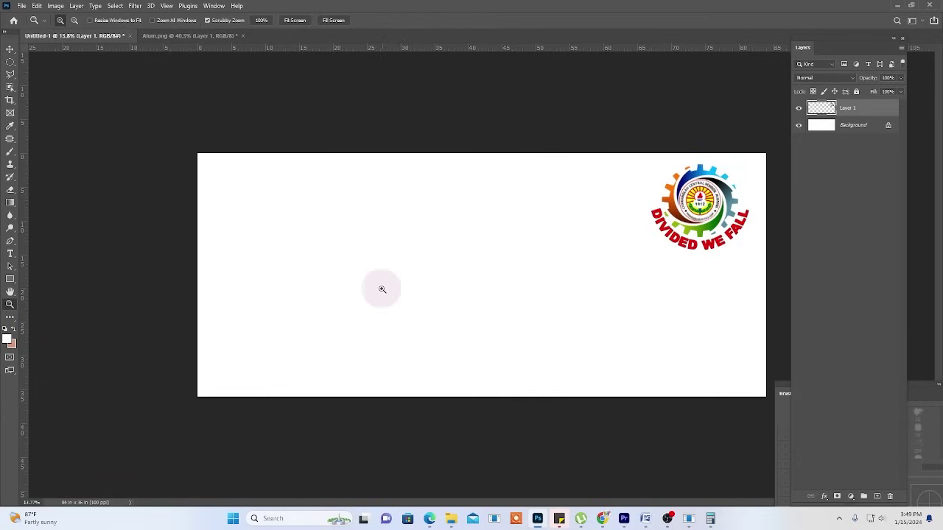
click(382, 289)
mouse_move(554, 301)
mouse_down()
mouse_move(433, 320)
mouse_move(375, 346)
mouse_up()
mouse_move(381, 306)
mouse_down()
mouse_move(507, 309)
mouse_move(442, 347)
mouse_move(421, 347)
mouse_move(480, 435)
mouse_up()
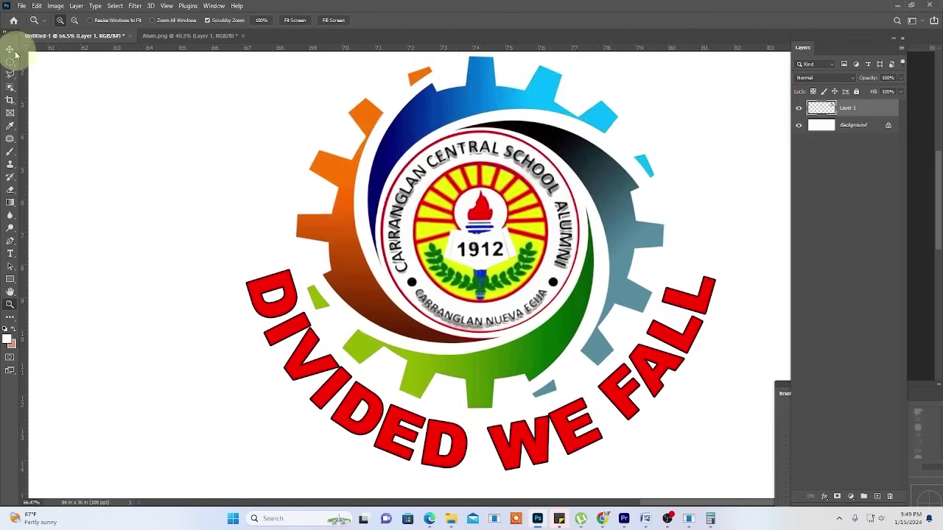
click(10, 49)
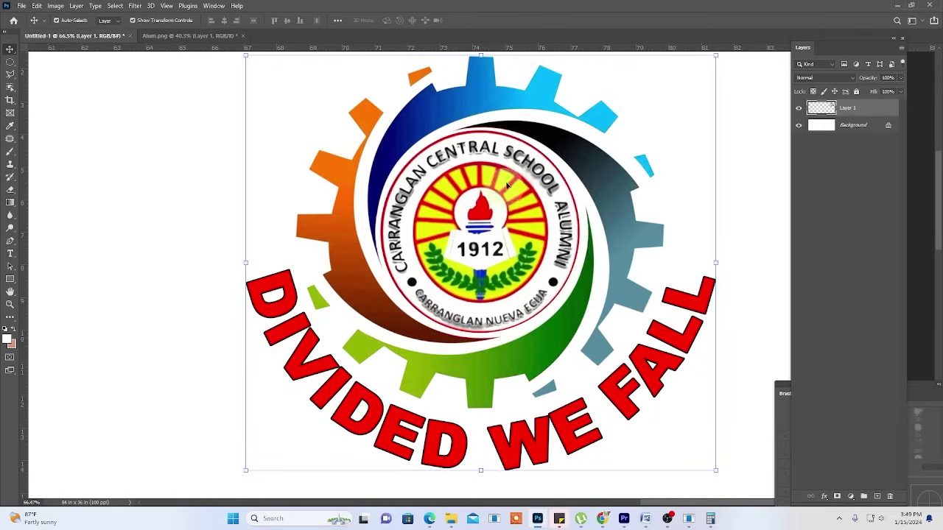
click(543, 55)
- Add guides at the seal's edges, elliptically select it and copy it to a new layer
drag(547, 52, 537, 130)
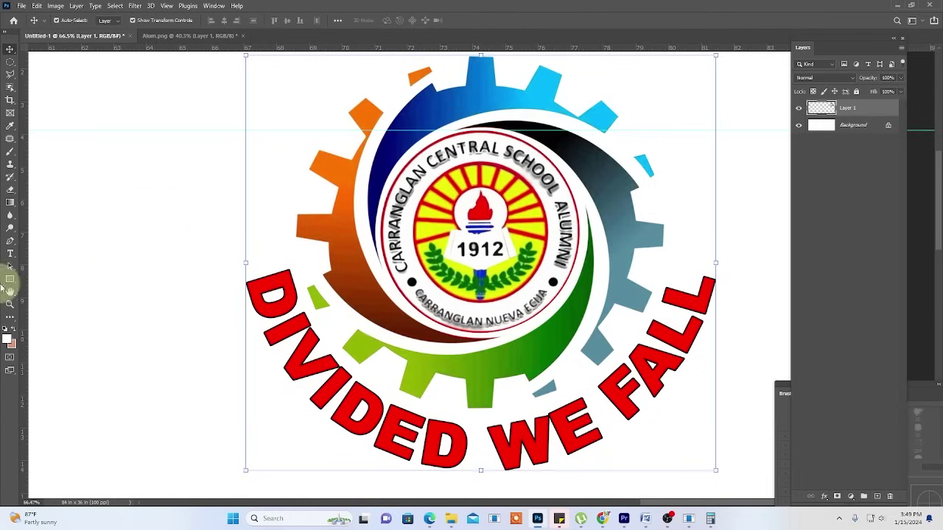
drag(25, 275, 381, 330)
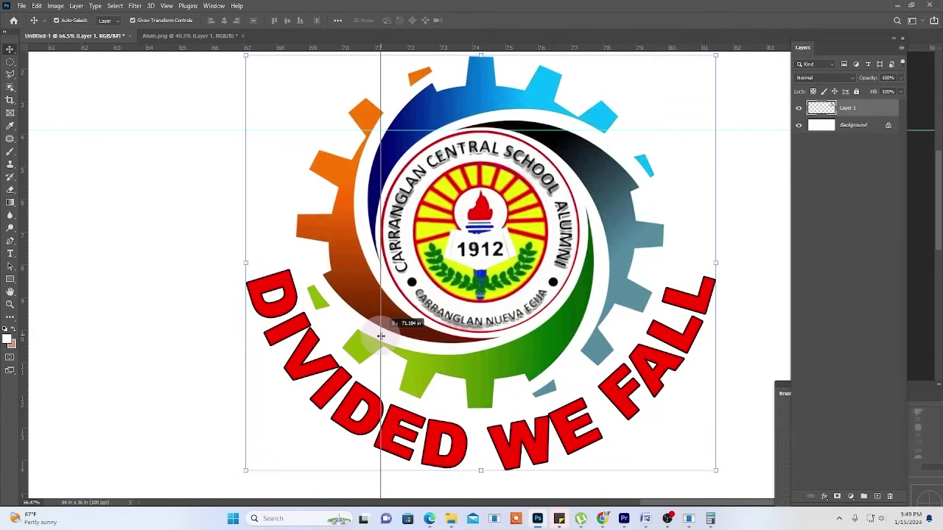
click(12, 63)
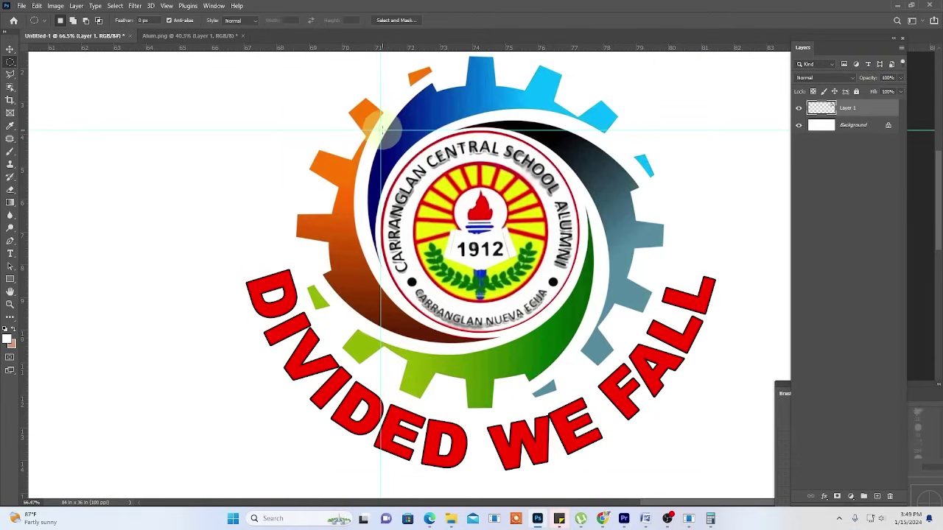
drag(381, 130, 577, 329)
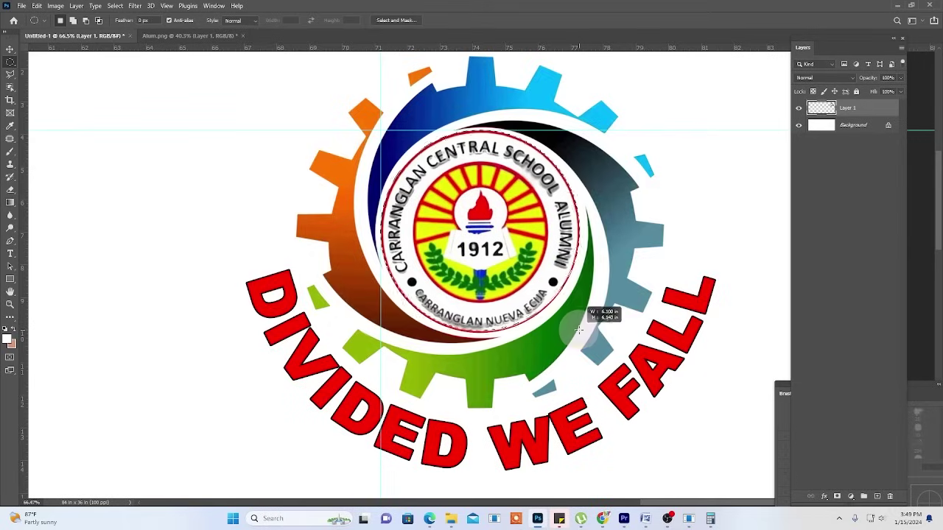
drag(577, 330, 577, 329)
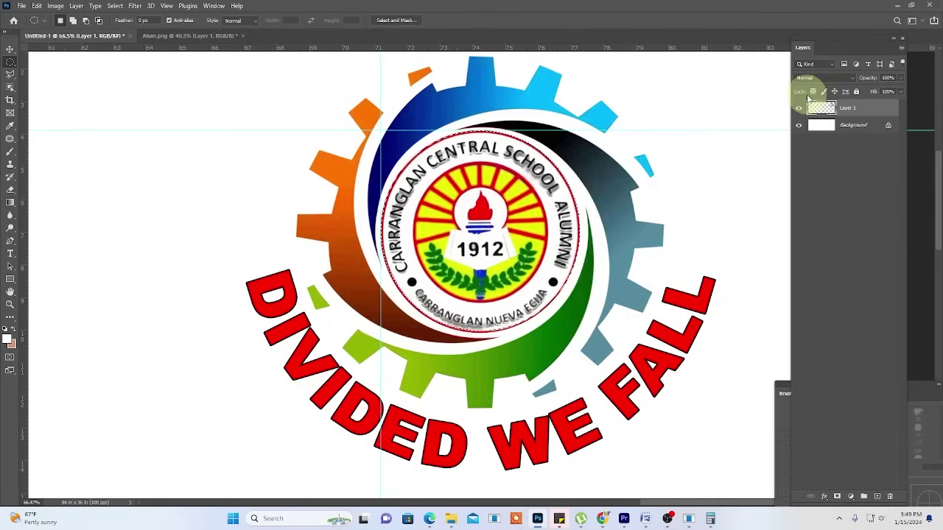
key(ctrl+j)
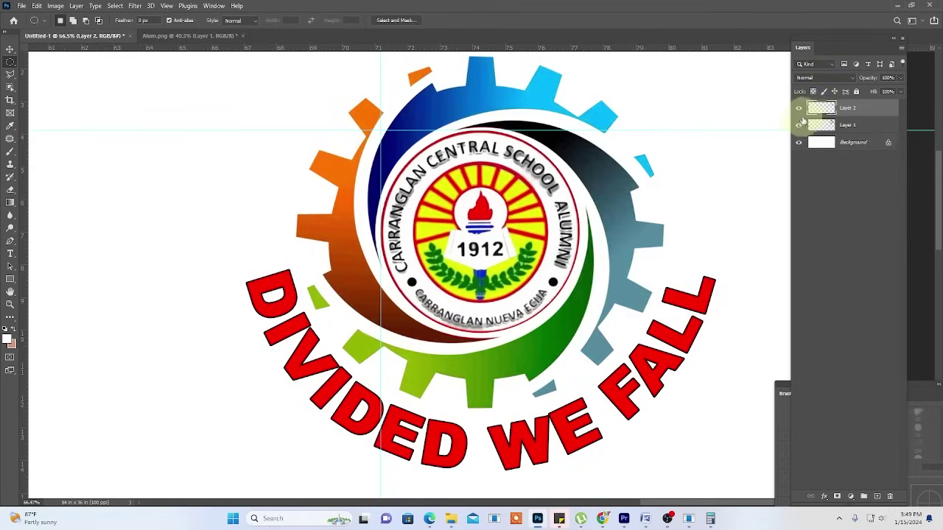
click(799, 126)
click(799, 127)
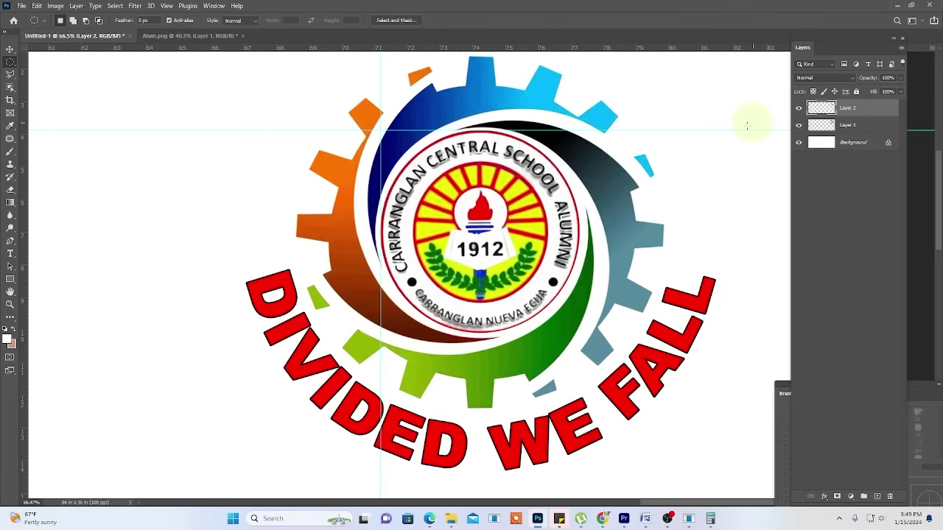
- Move the seal copy to the banner's top-left corner
click(10, 49)
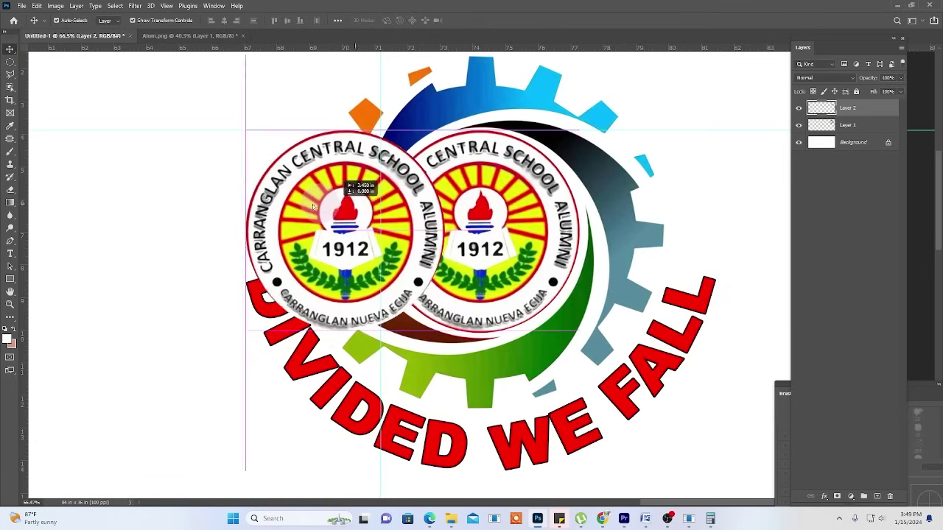
drag(470, 209, 197, 204)
scroll(197, 204, down, 2)
scroll(198, 211, down, 2)
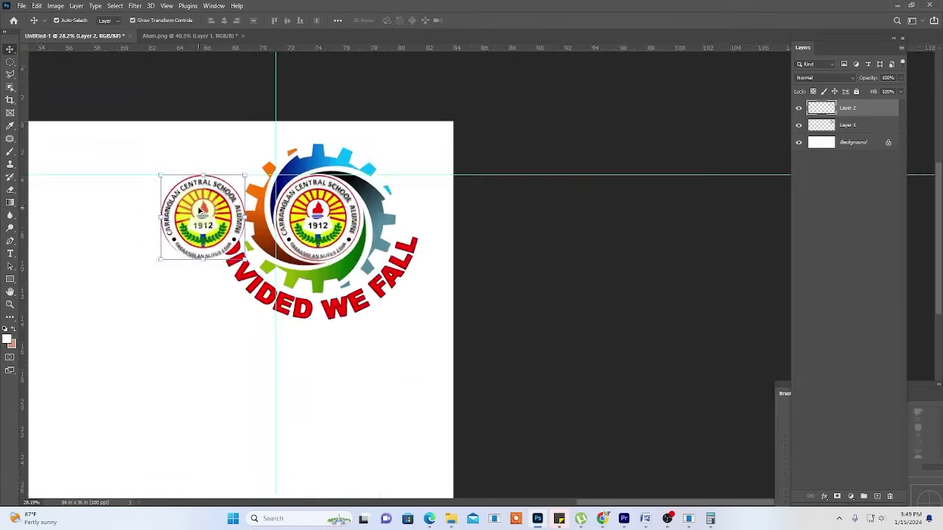
scroll(198, 211, down, 2)
scroll(690, 191, down, 1)
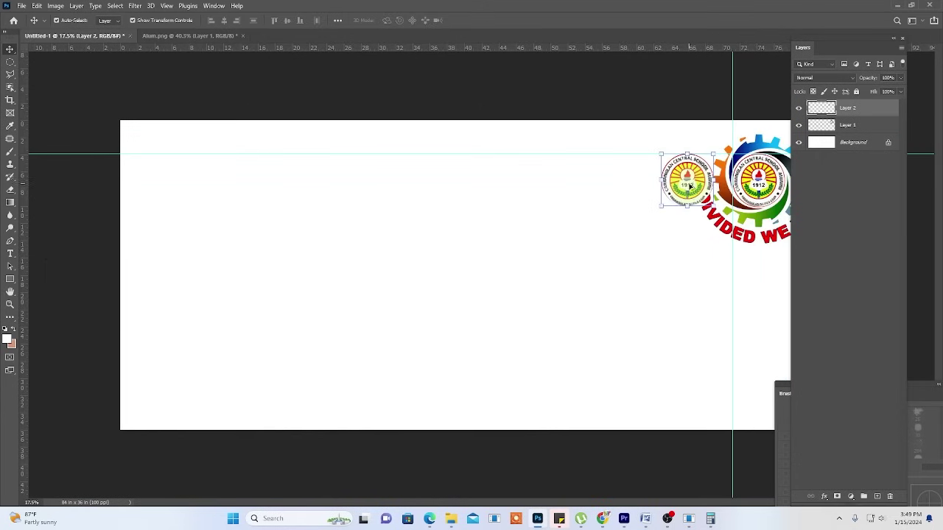
mouse_move(689, 189)
mouse_down()
mouse_move(190, 181)
mouse_move(259, 250)
mouse_up()
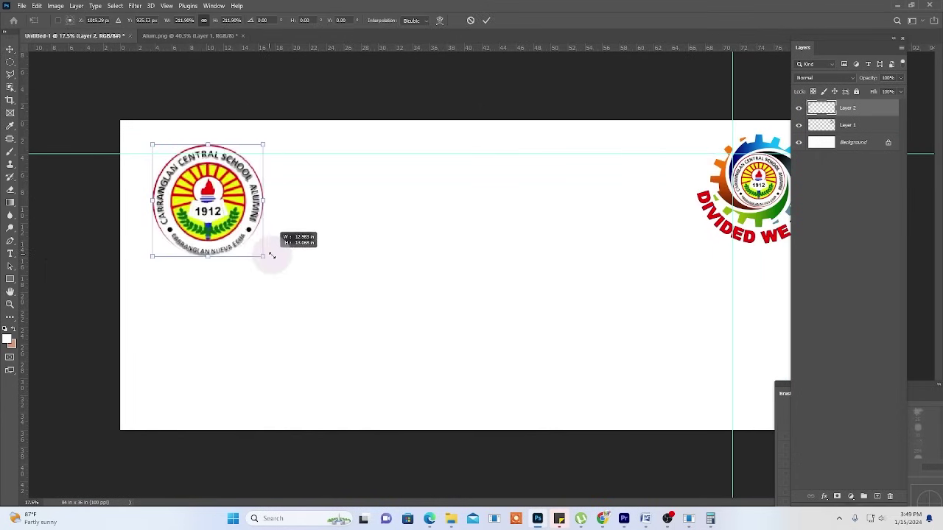
click(486, 21)
- Shrink the top-left seal slightly and add an empty Layer 3
scroll(472, 210, down, 1)
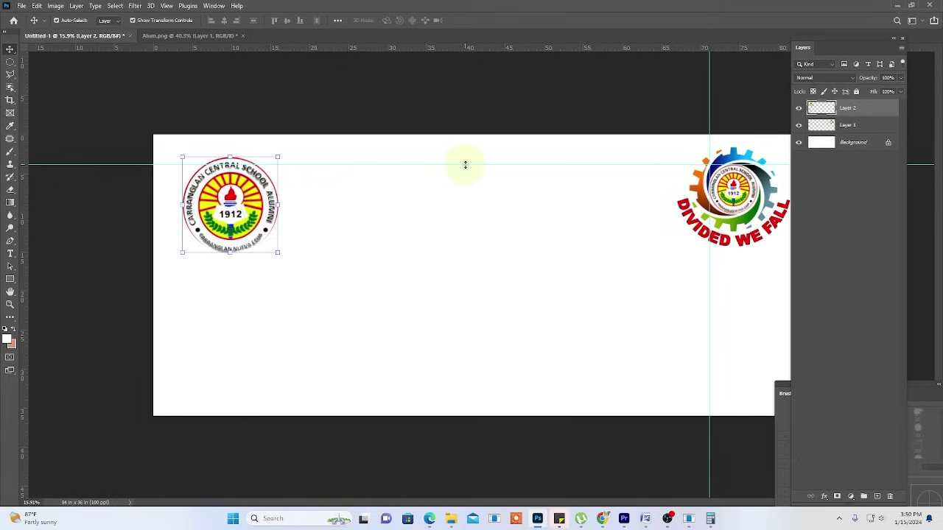
drag(465, 164, 464, 230)
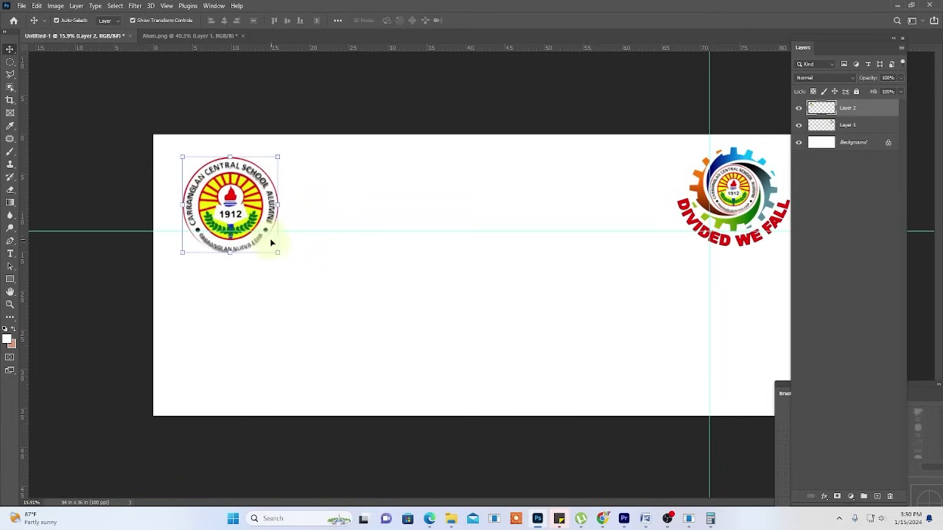
drag(277, 253, 259, 234)
click(486, 21)
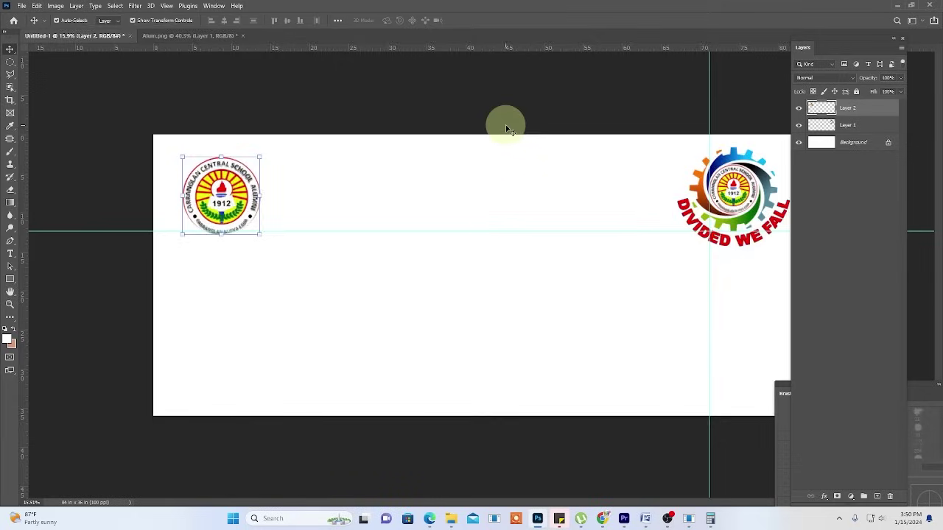
scroll(505, 127, down, 2)
click(506, 142)
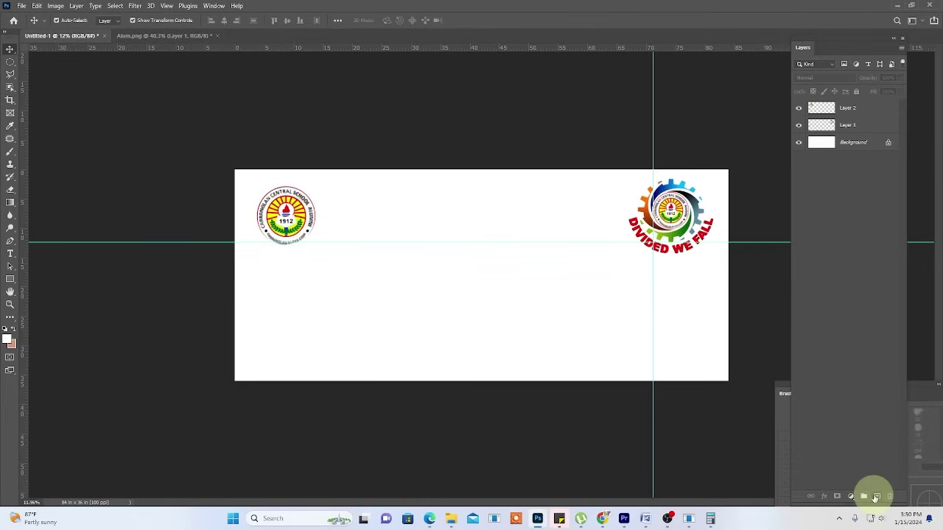
click(875, 498)
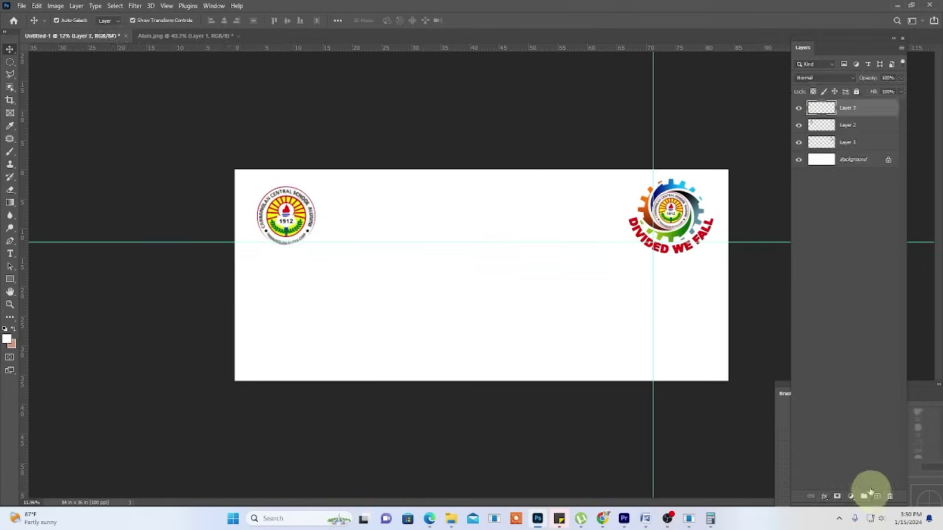
- Type '2ND GRAND ALUMNI HOMECOMING' across the banner's middle and commit it
click(10, 253)
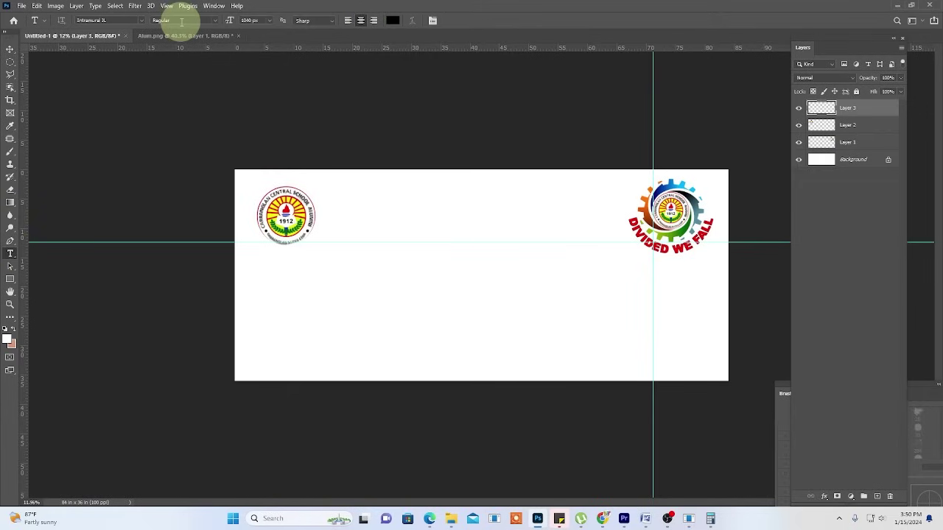
click(474, 293)
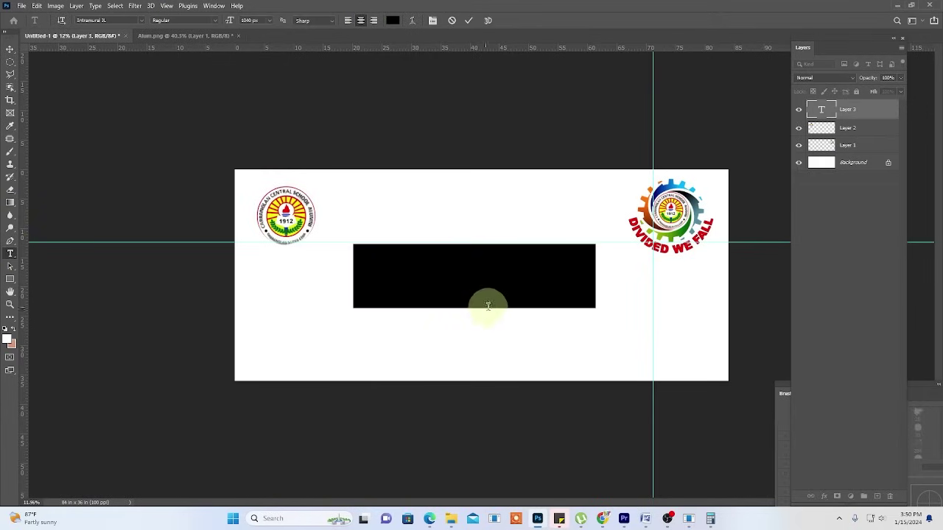
text(2N)
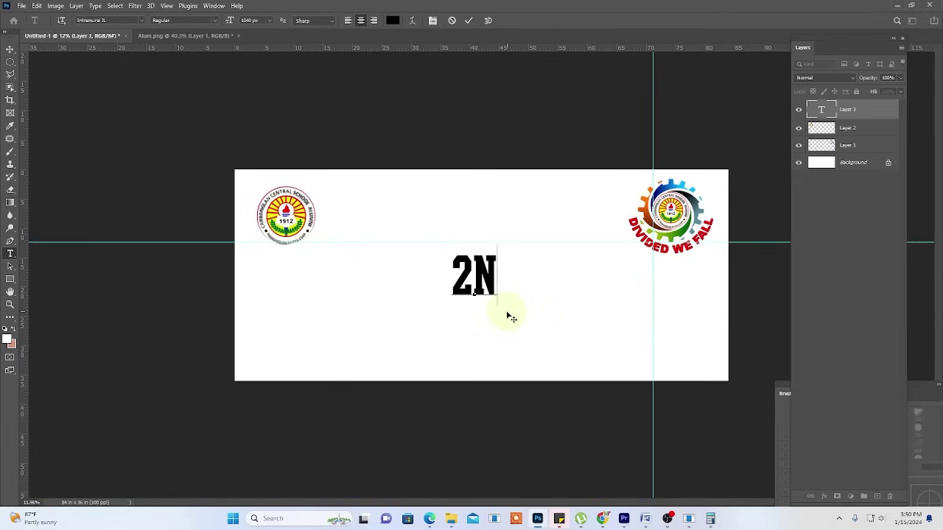
text(D GRAND)
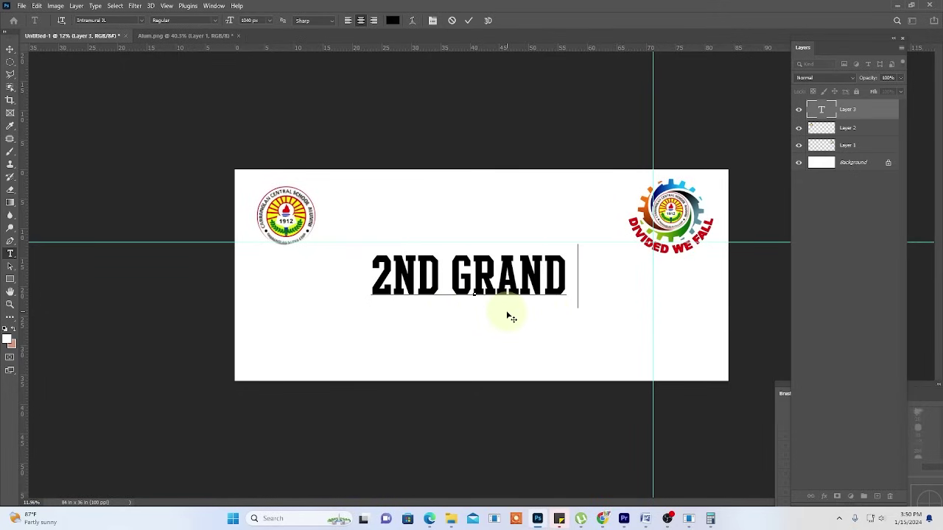
text( ALUMNI H)
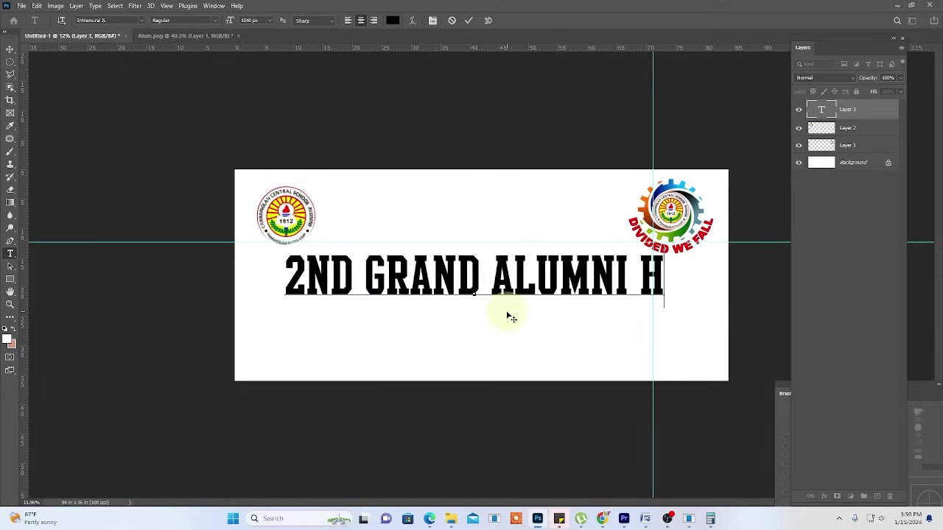
text(OMECOMING)
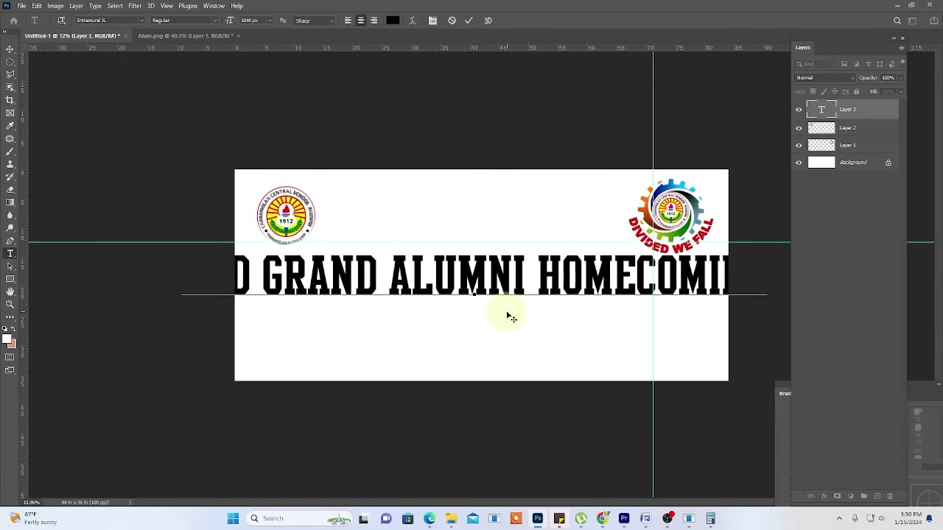
click(470, 21)
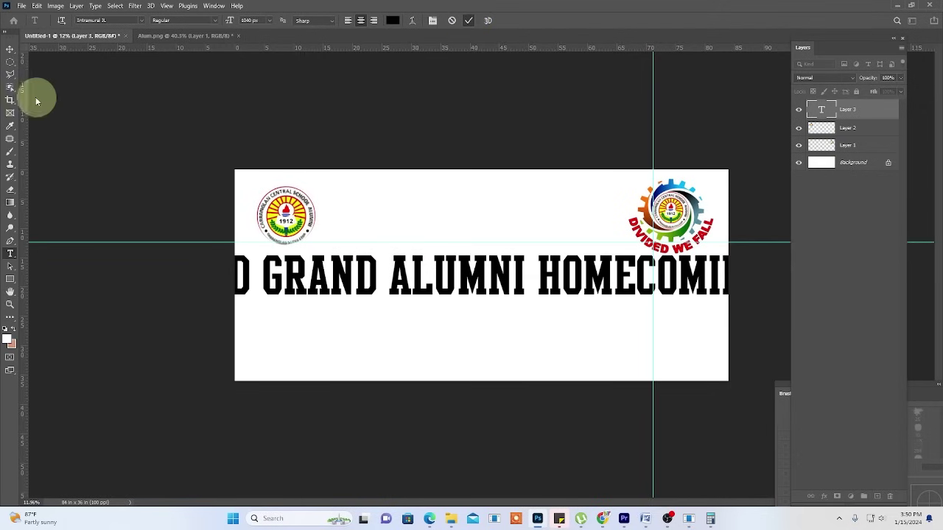
click(10, 48)
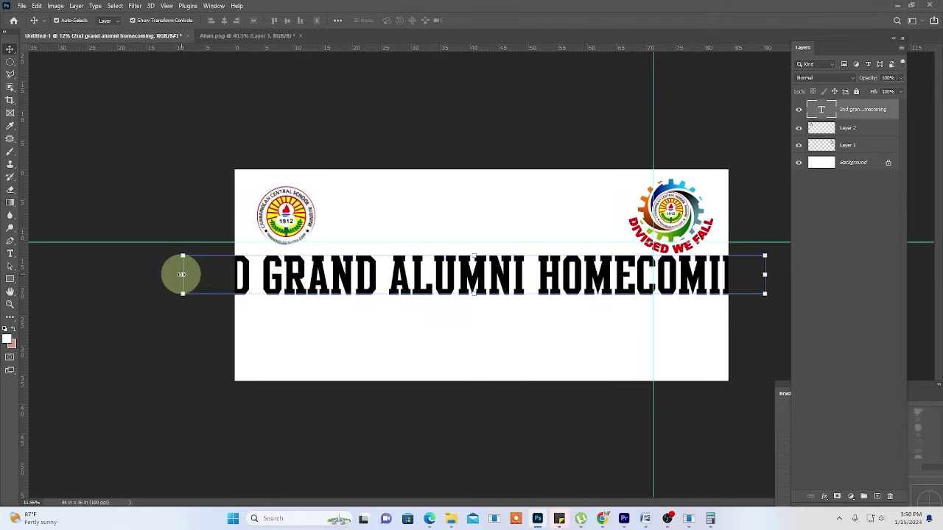
- Narrow the heading and move it up between the two seals
click(181, 275)
drag(182, 277, 308, 277)
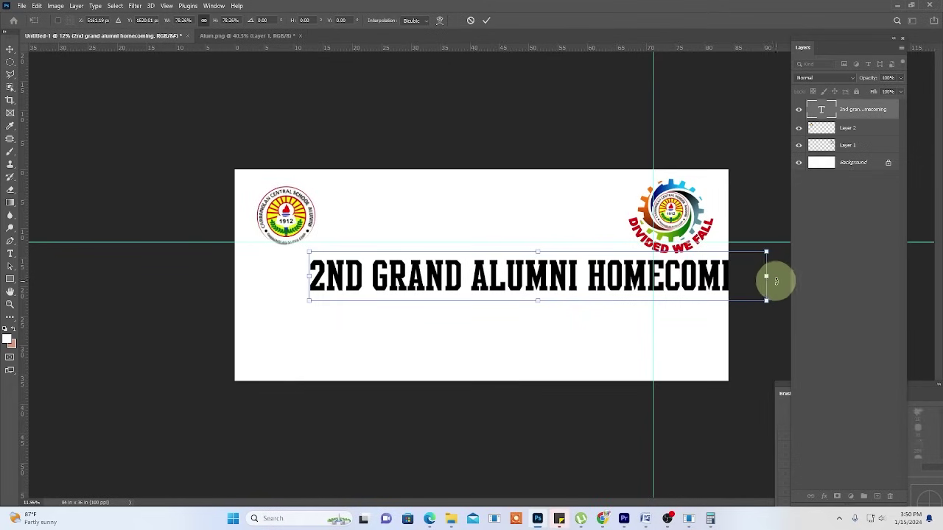
drag(768, 280, 643, 283)
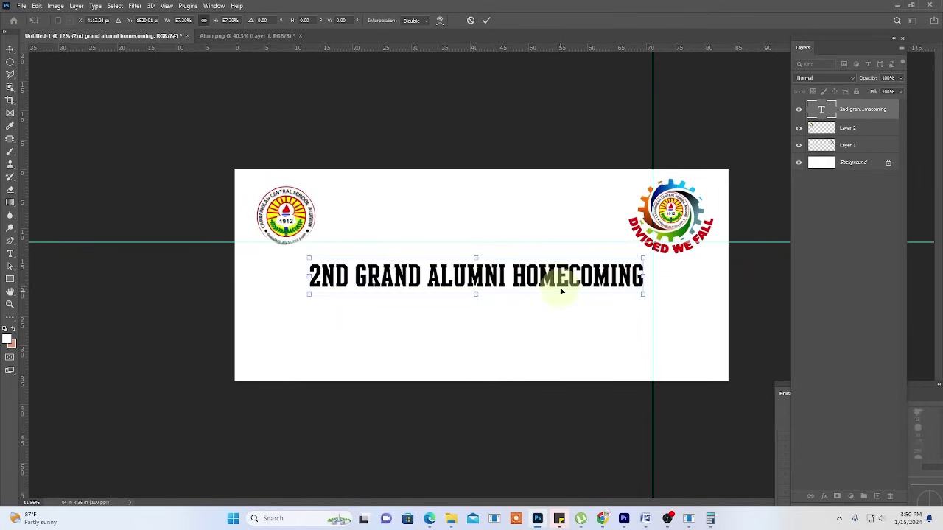
drag(561, 283, 560, 222)
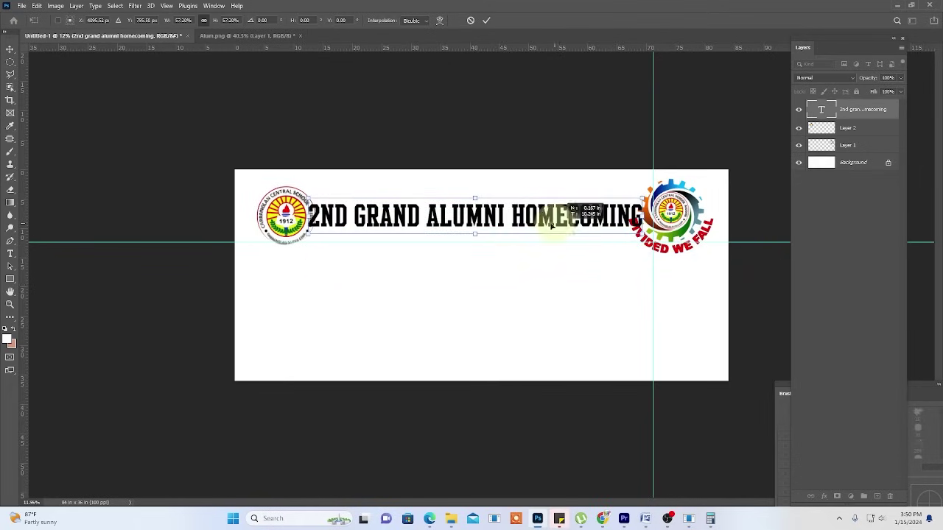
click(486, 20)
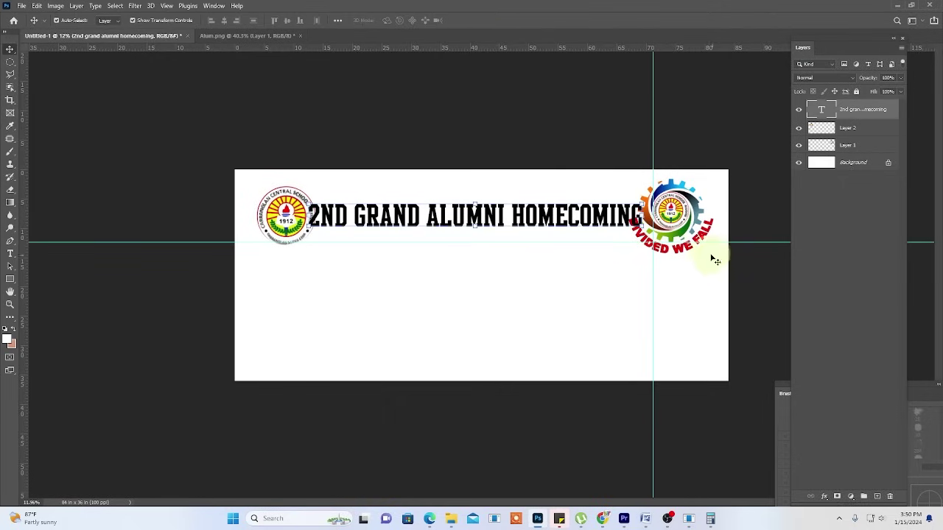
- Shrink and reposition the right-hand and left-hand seals
click(690, 234)
drag(628, 257, 651, 237)
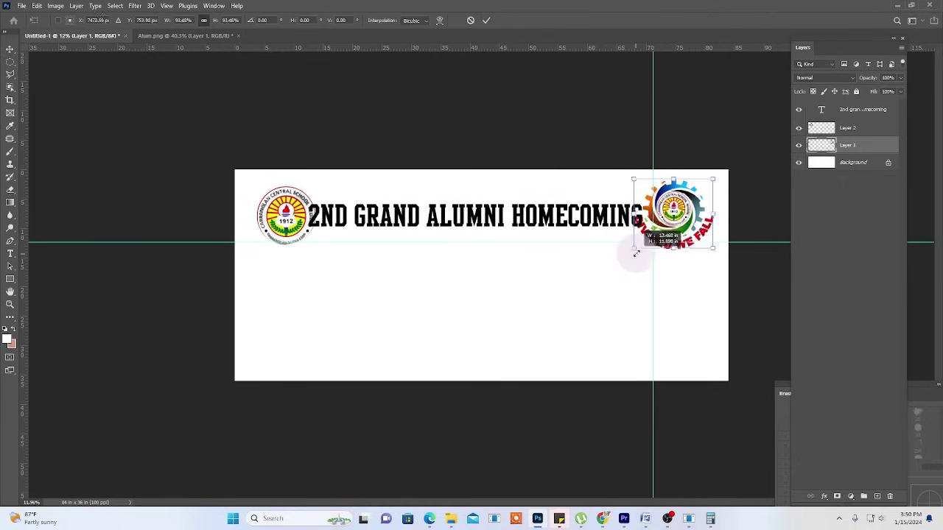
drag(686, 210, 690, 219)
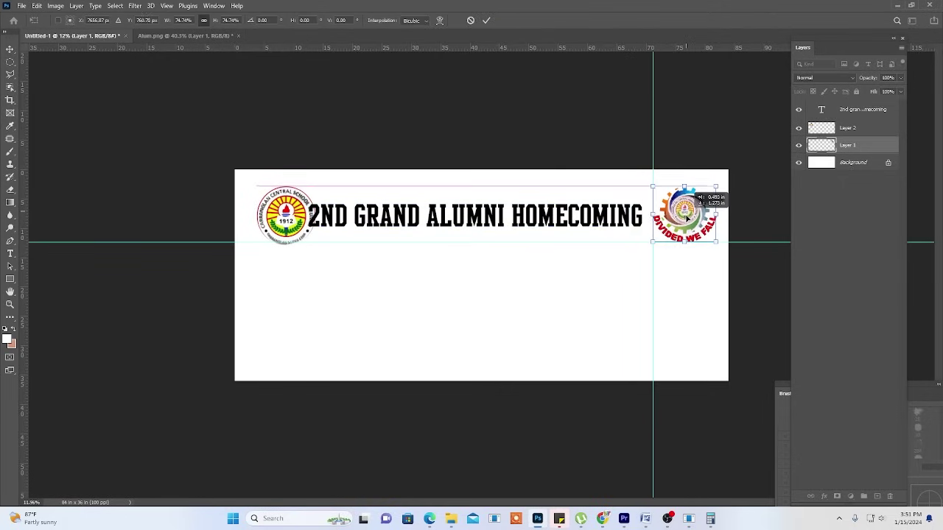
click(487, 20)
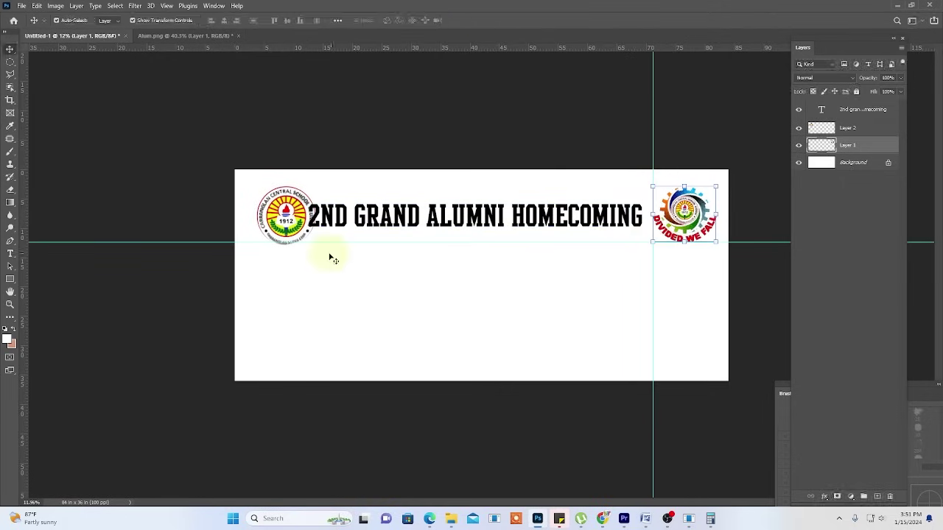
click(286, 224)
drag(312, 244, 281, 232)
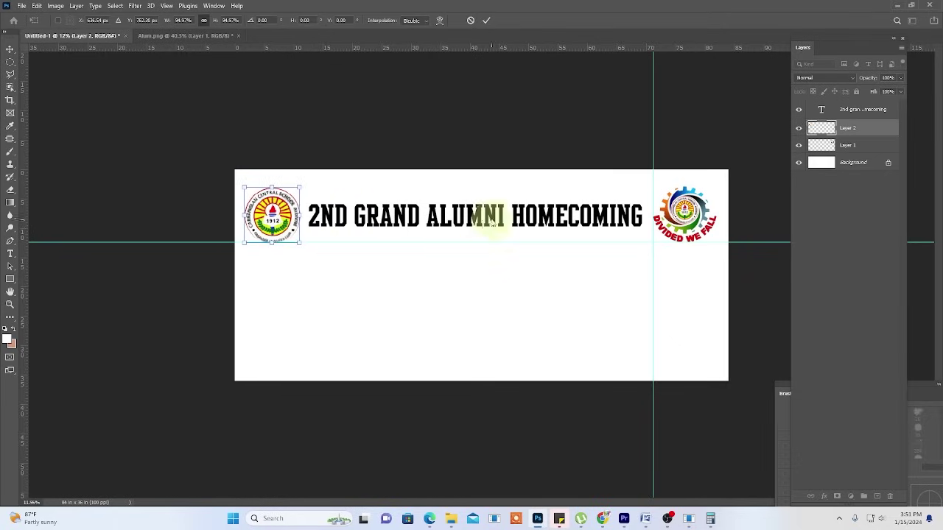
- Enlarge the title, centre it between the seals and nudge it up
click(619, 219)
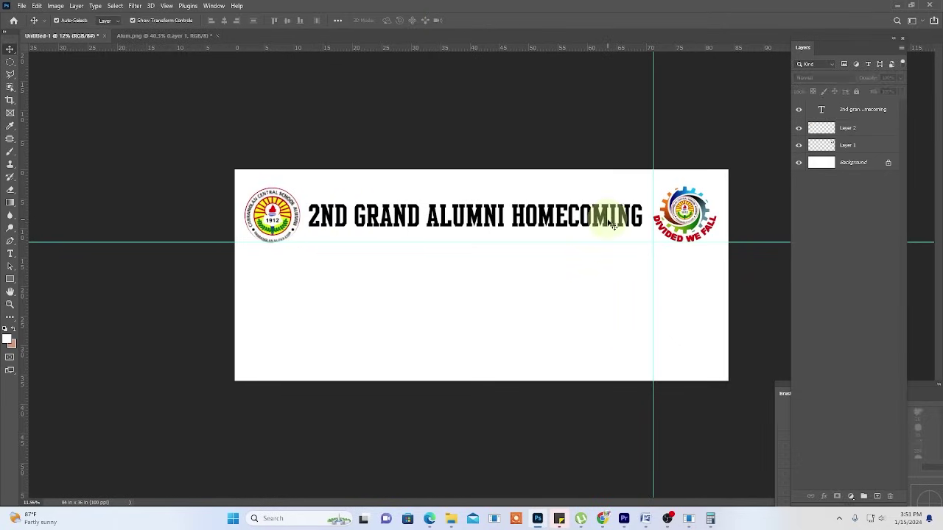
drag(642, 225, 650, 236)
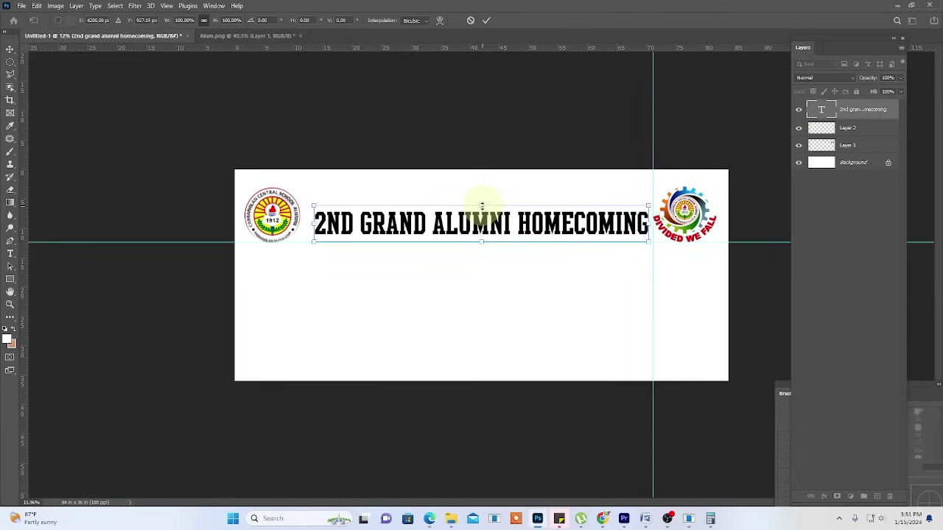
drag(481, 205, 490, 193)
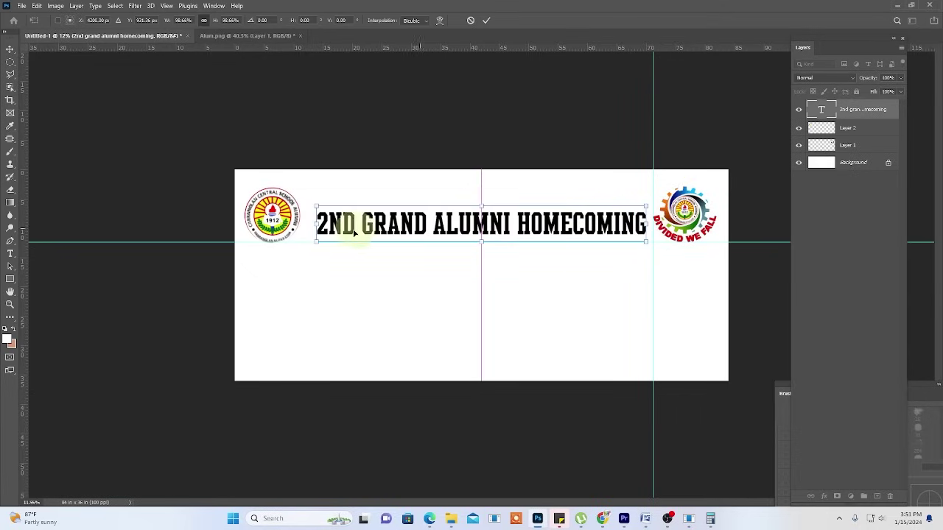
drag(315, 228, 305, 228)
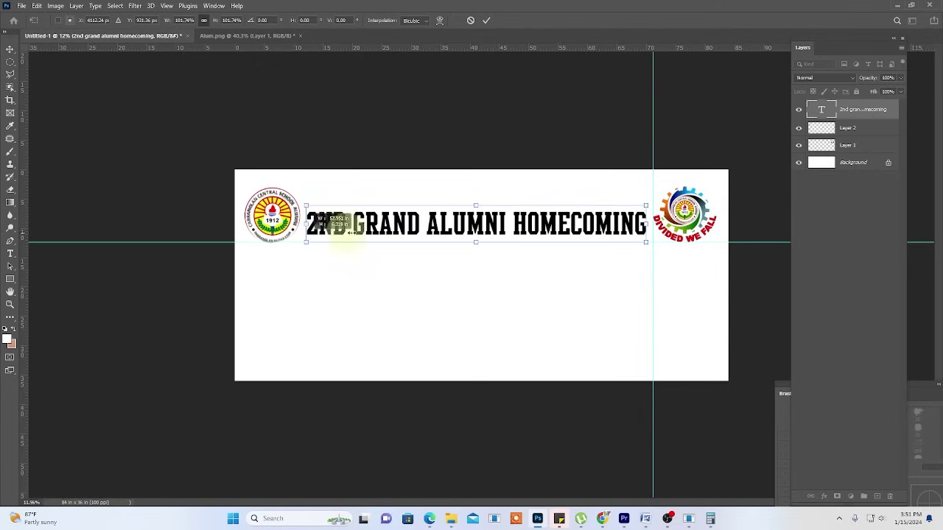
click(487, 20)
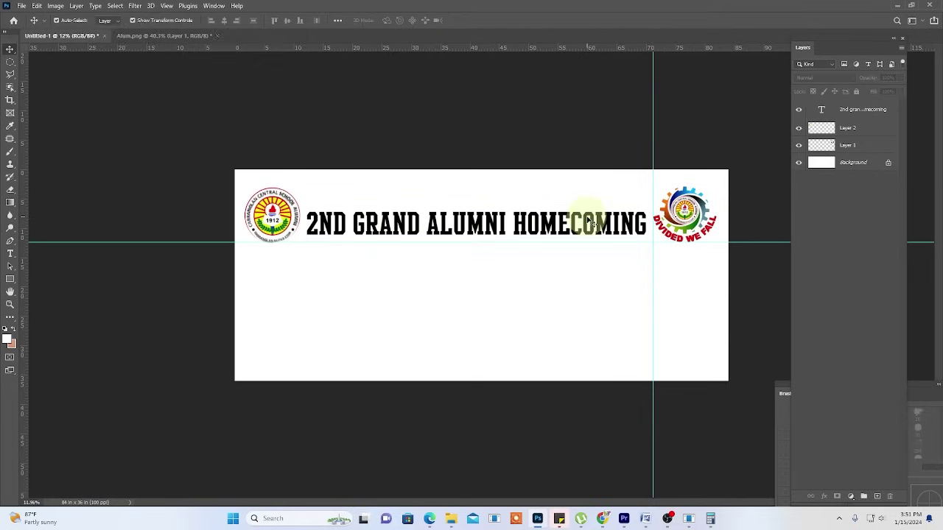
key(shift+Up)
key(shift+Up)
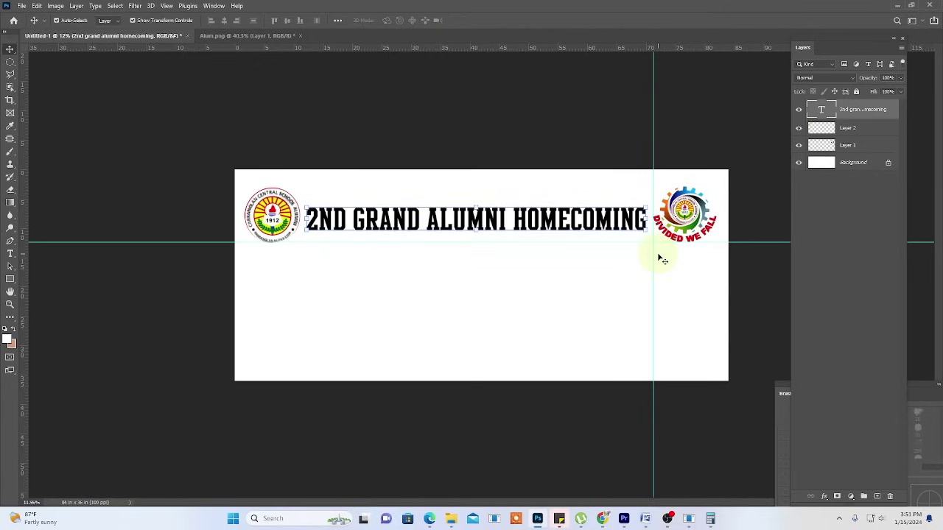
key(shift+Up)
key(shift+Up)
key(shift+Up)
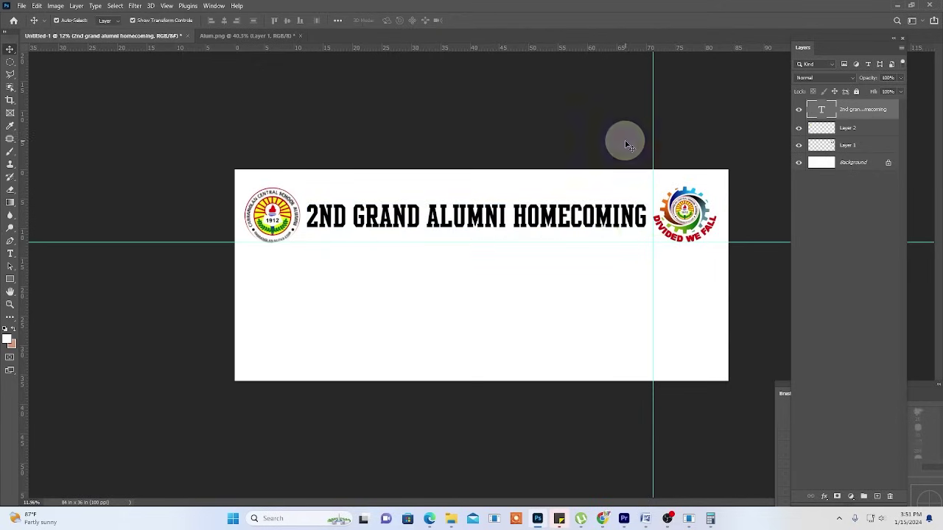
click(626, 144)
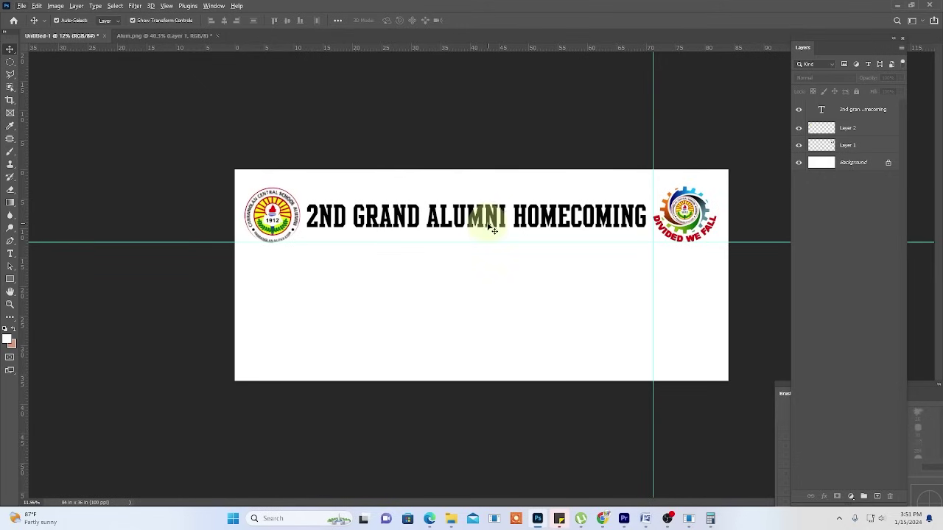
- Duplicate the title onto a second line and retype it as 'CARRANLAN CENTRAL SCHOOL'
click(888, 109)
right_click(882, 109)
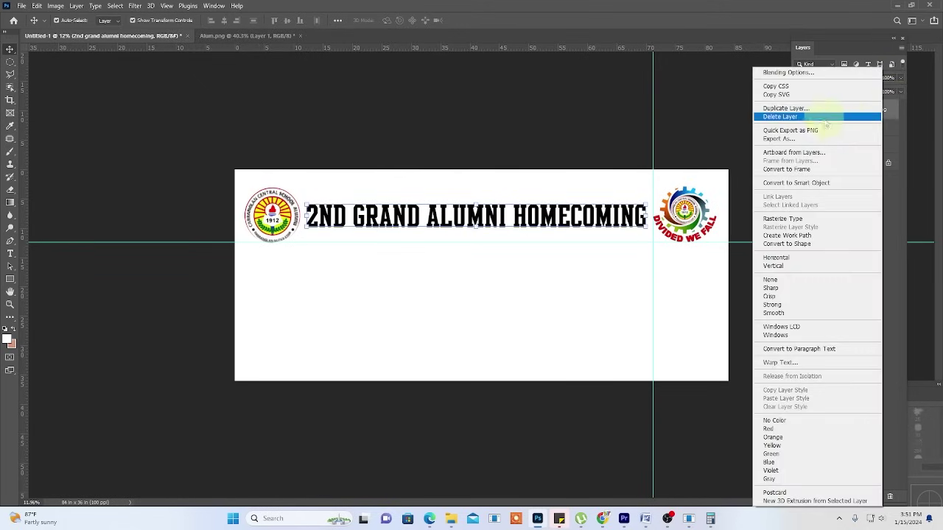
click(785, 108)
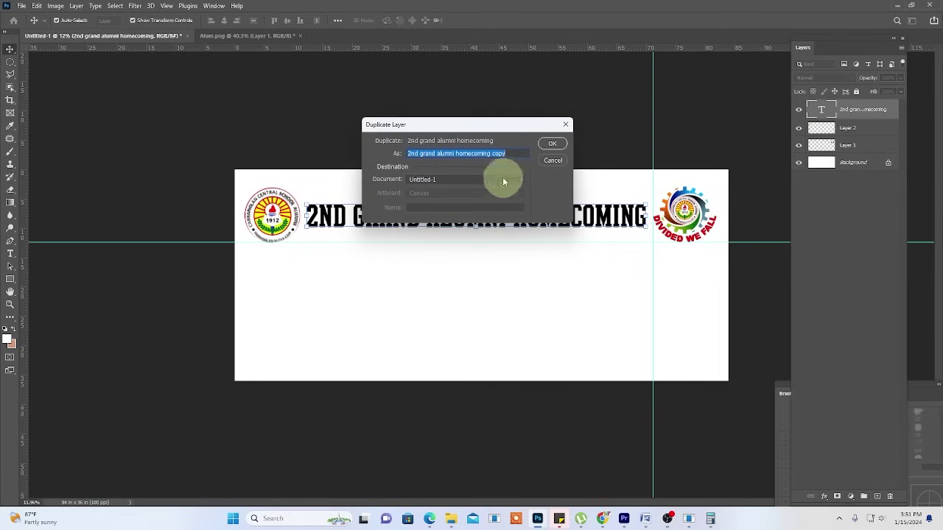
click(554, 143)
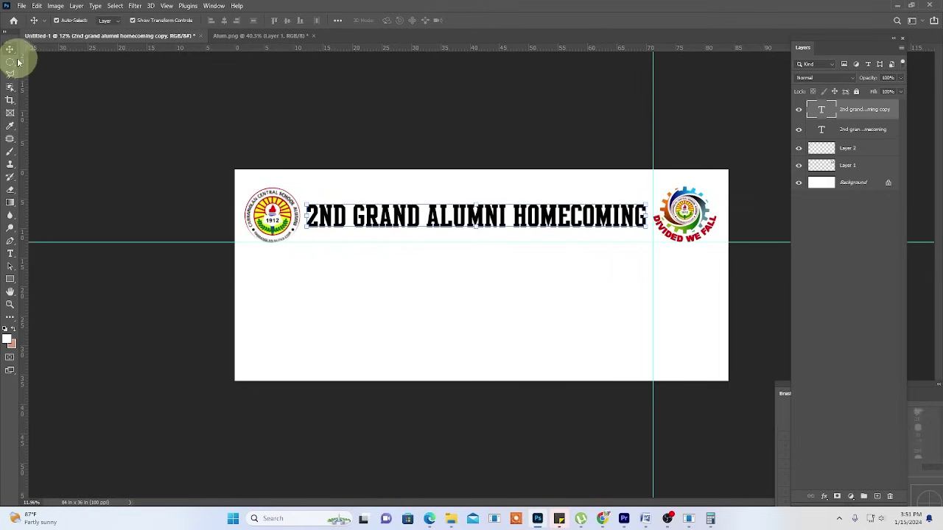
click(444, 285)
drag(467, 231, 464, 257)
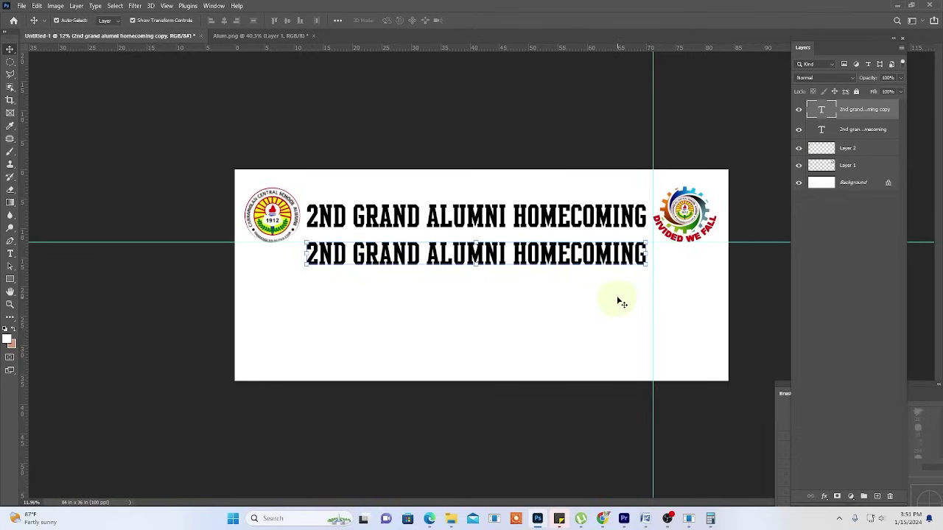
double_click(624, 255)
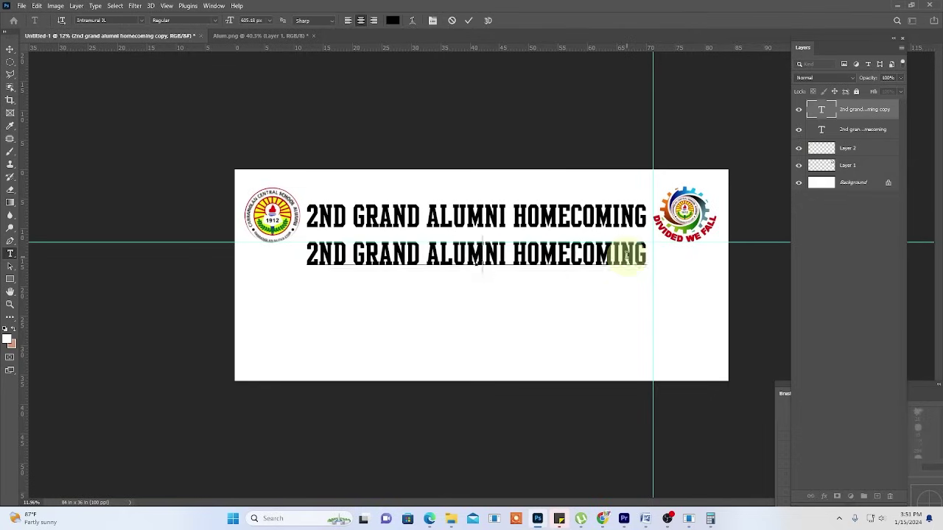
text(CARRAN)
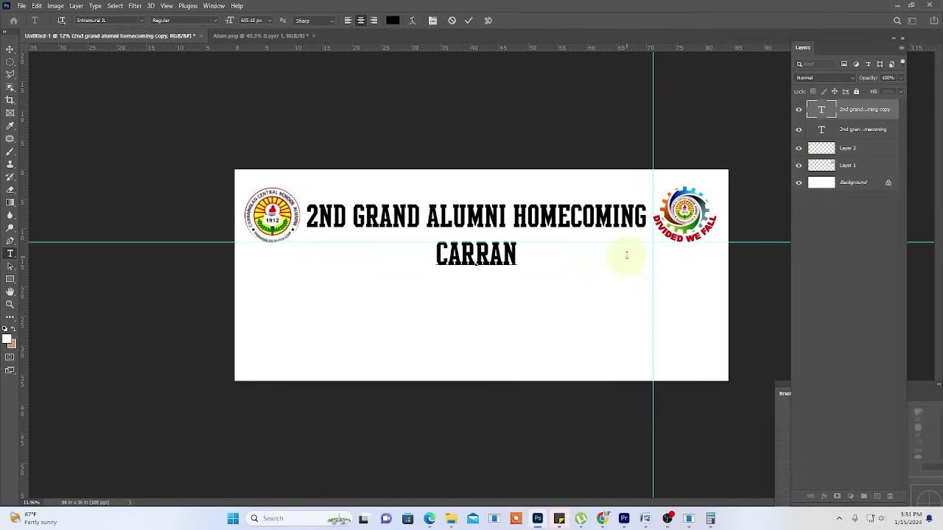
text(LAN CENTRA)
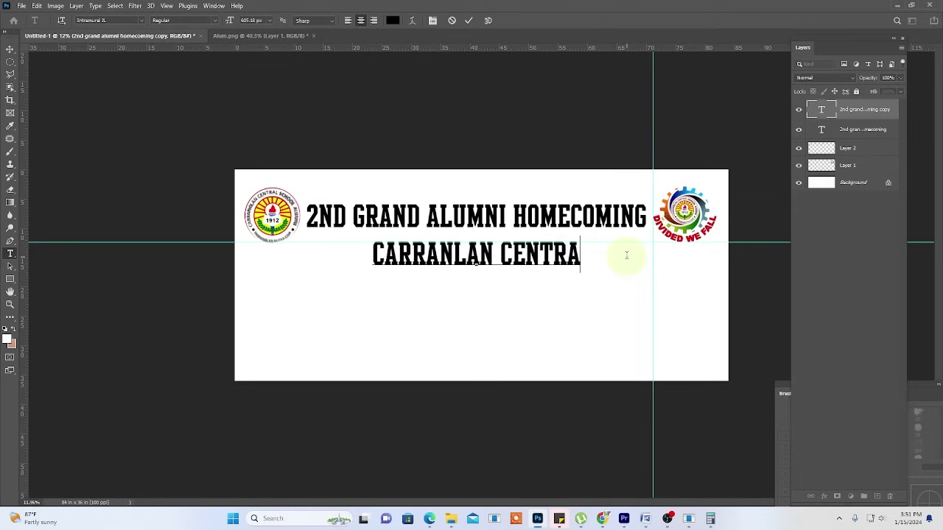
text(L SCHOOL)
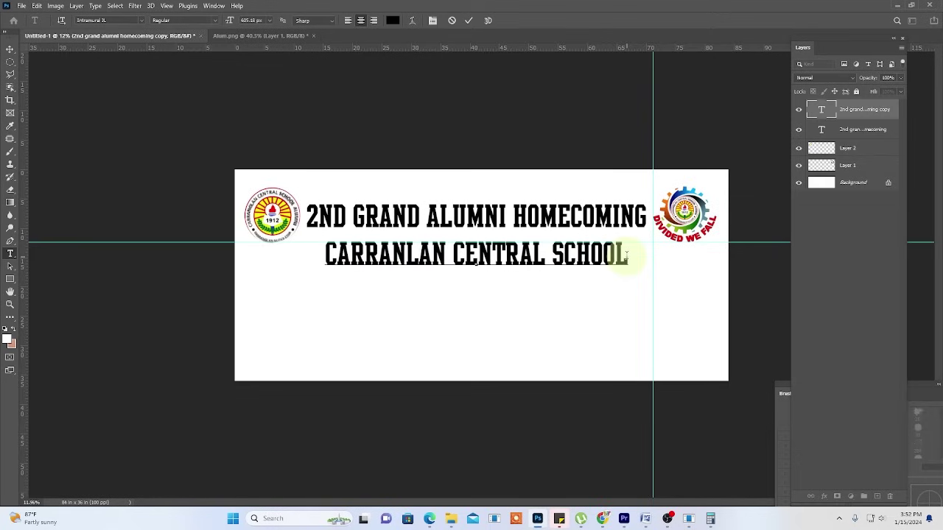
click(468, 22)
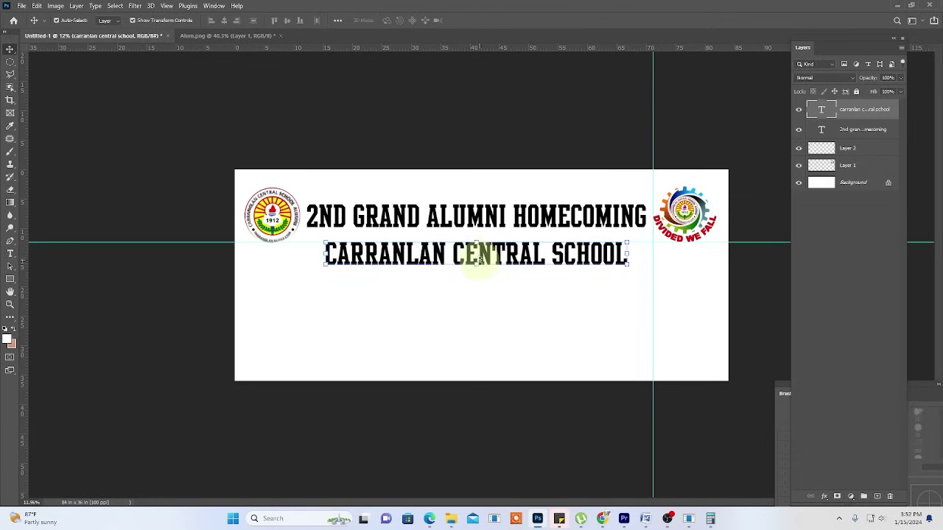
- Shrink the school-name line, set it beneath the title and move the guide up
key(ctrl+t)
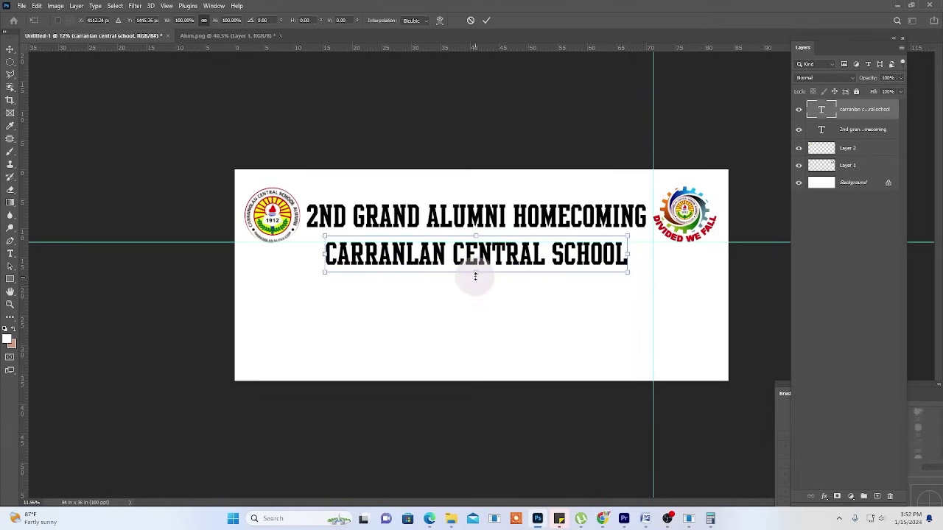
drag(475, 276, 477, 265)
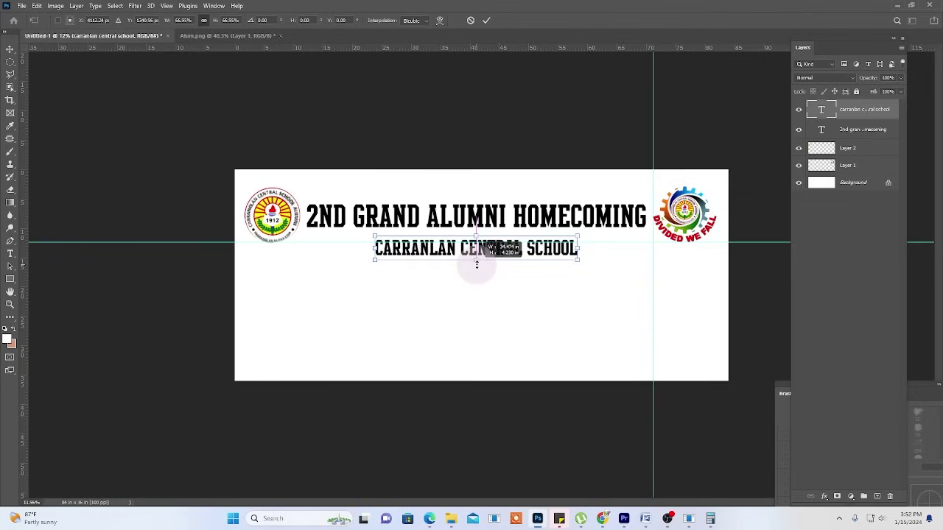
click(486, 20)
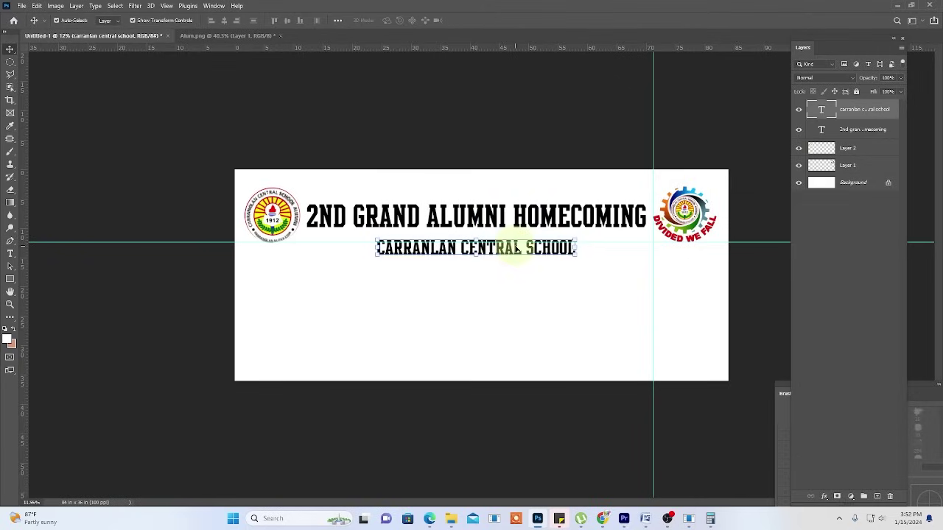
drag(518, 249, 513, 246)
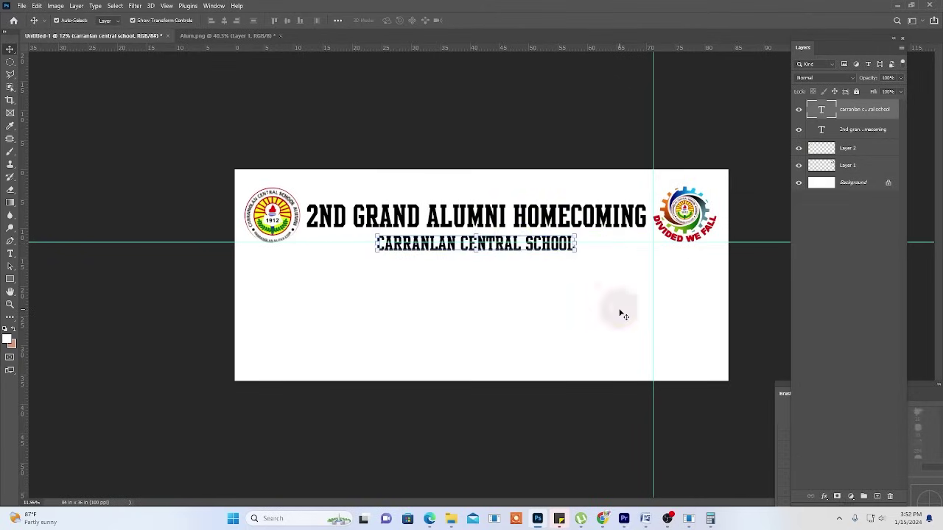
click(602, 268)
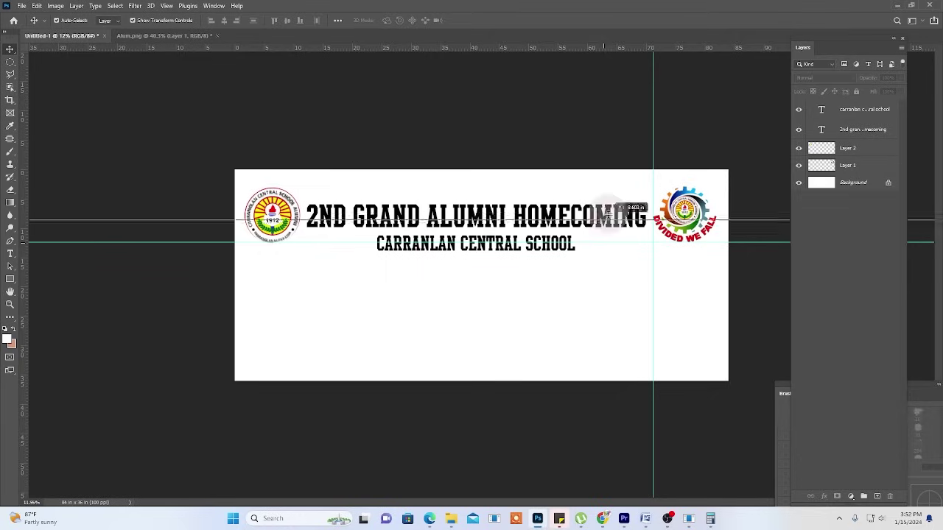
drag(604, 243, 604, 137)
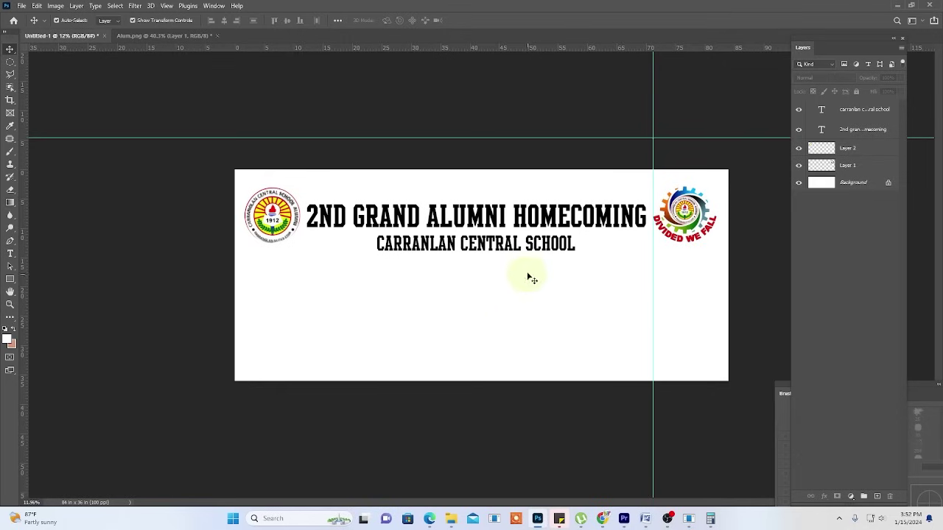
- Duplicate the school-name line as a third line and type the December 28, 2023 date and venue text
click(520, 251)
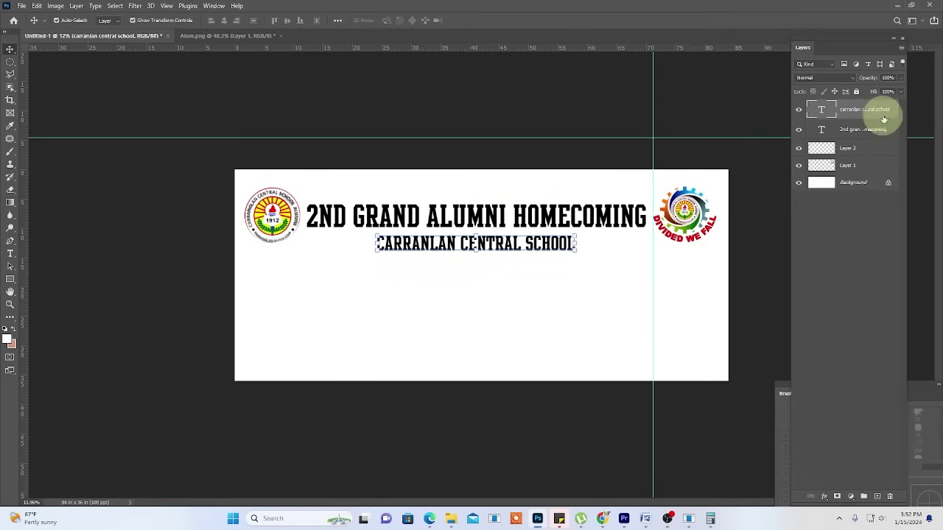
right_click(876, 112)
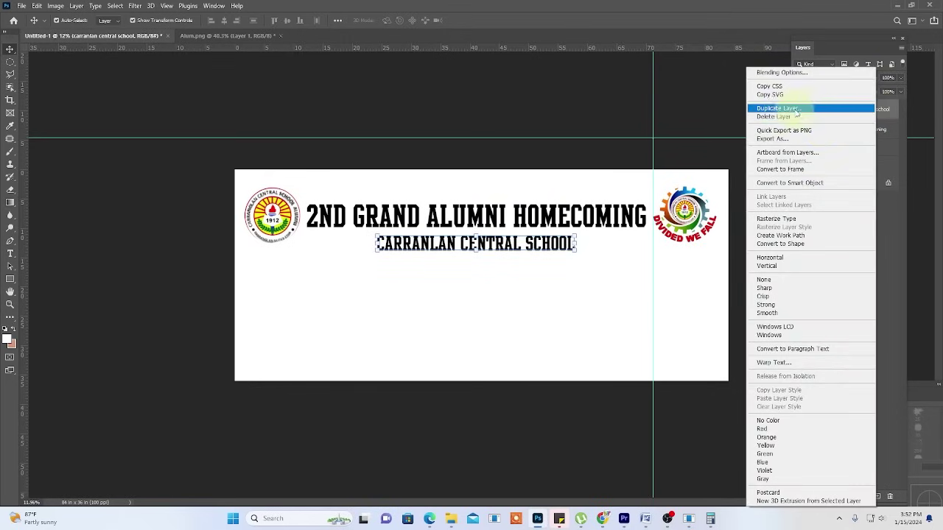
click(824, 111)
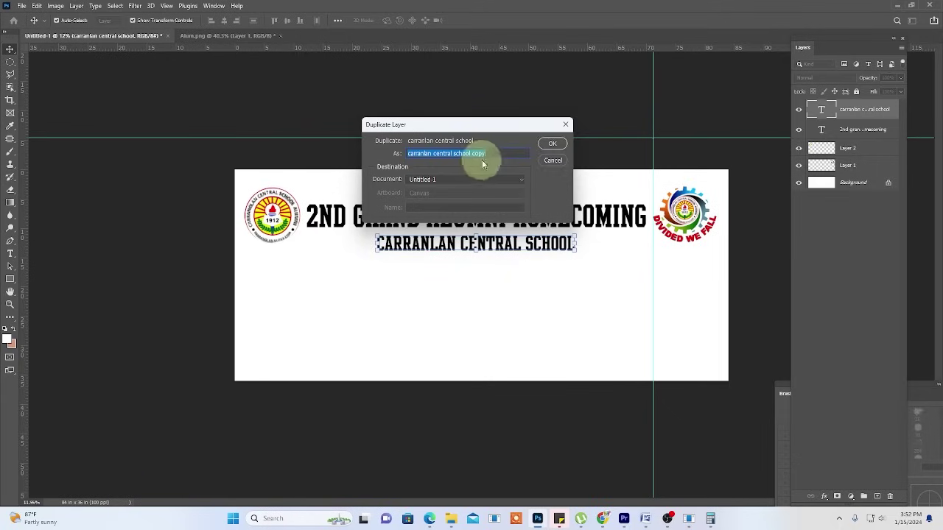
click(554, 144)
drag(490, 251, 493, 278)
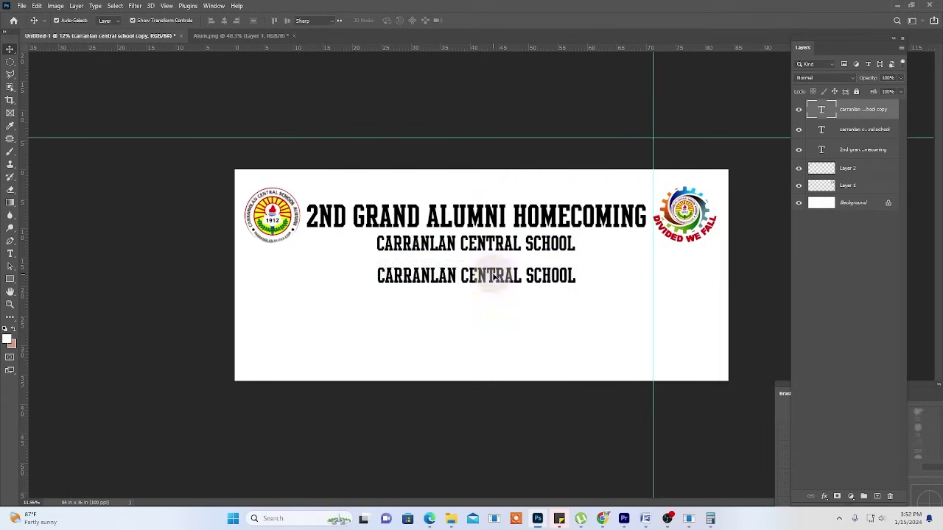
double_click(493, 276)
text(DECEMBER)
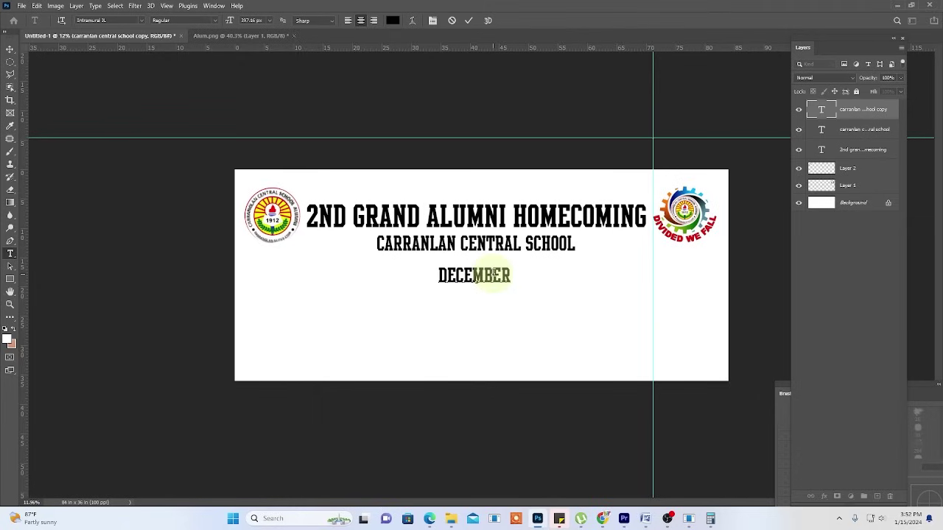
text( 28)
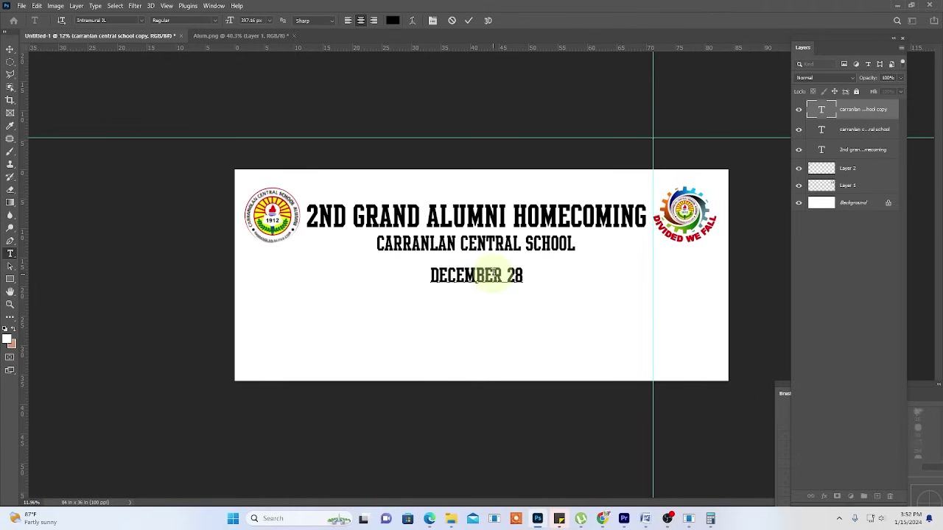
text(, 2023)
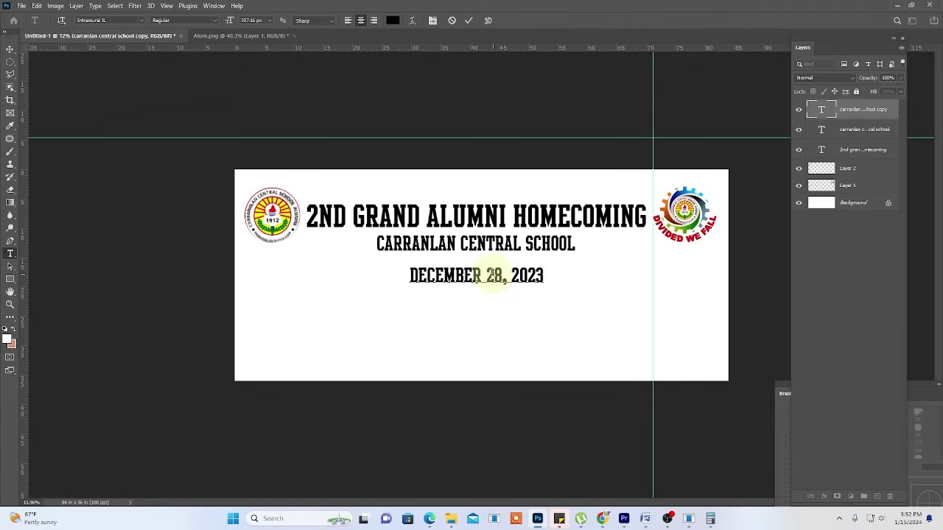
text( 6)
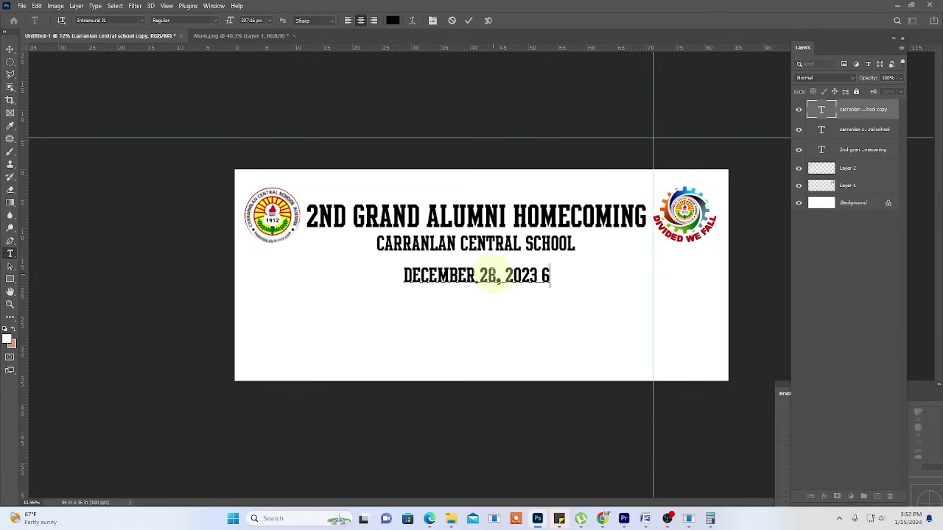
text(:00)
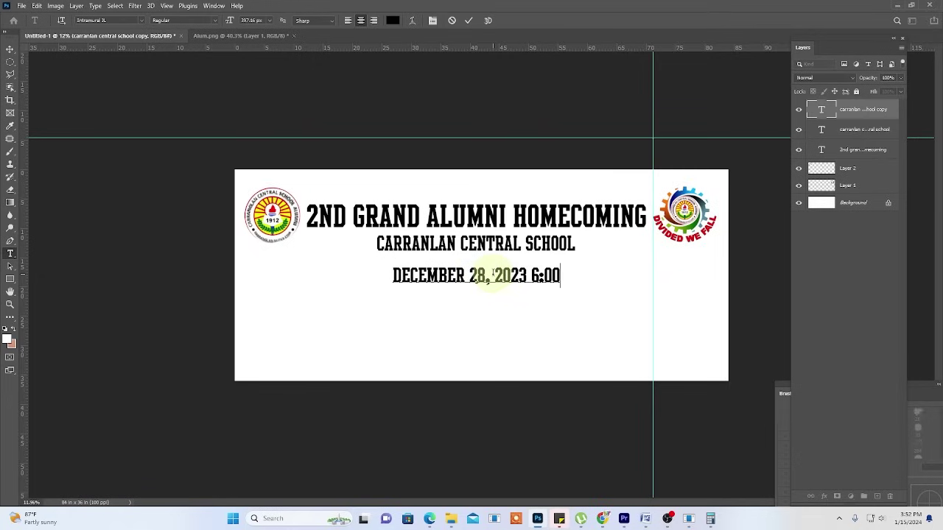
text( AM)
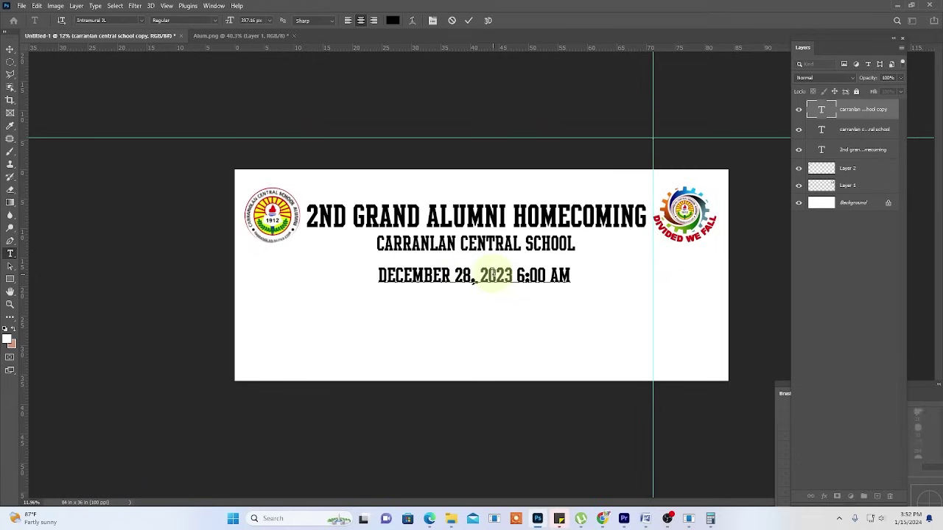
text( TO )
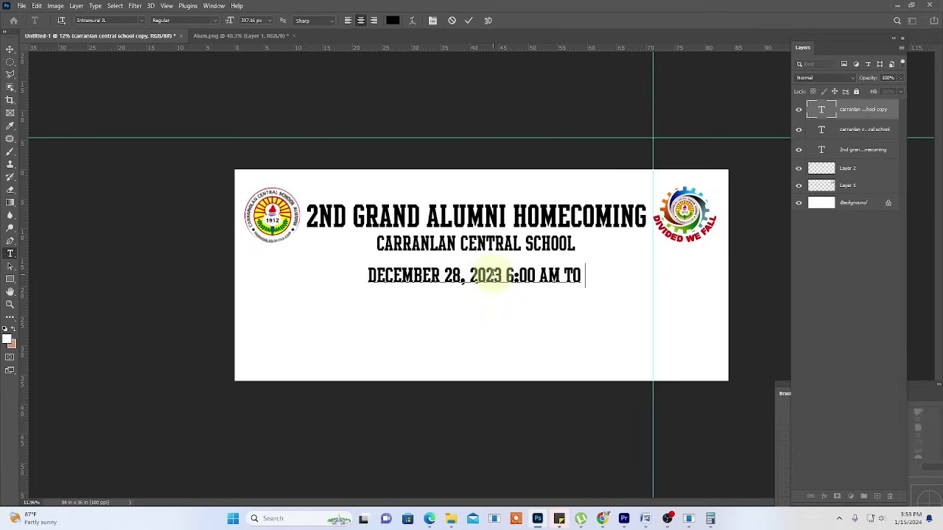
text(8:)
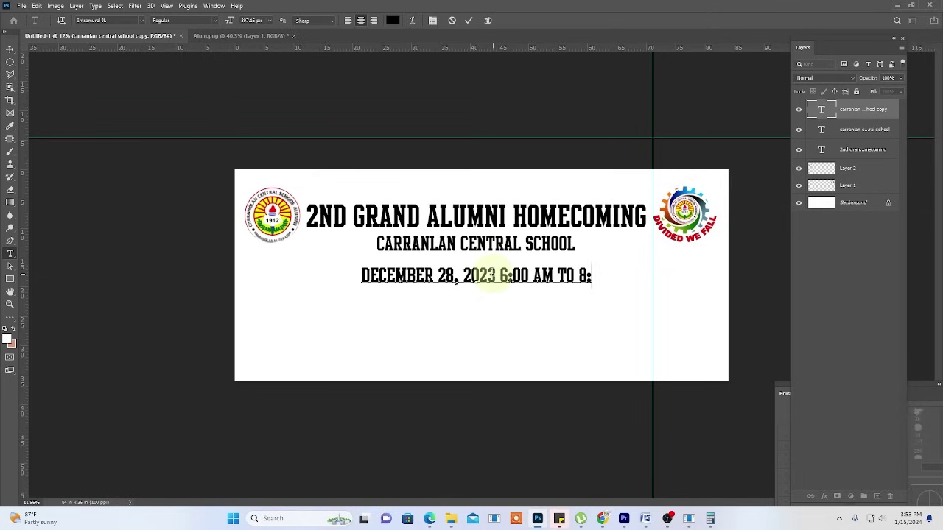
text(PM)
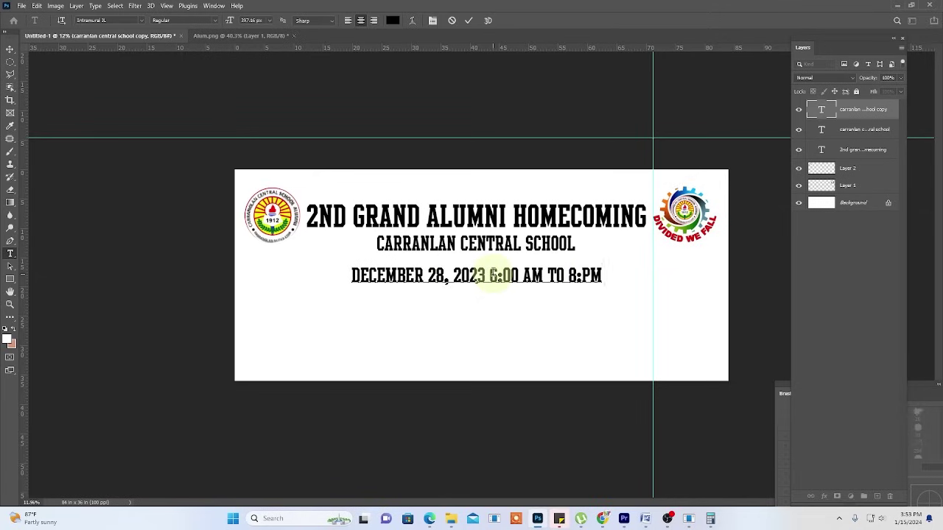
text( AT CARRANG)
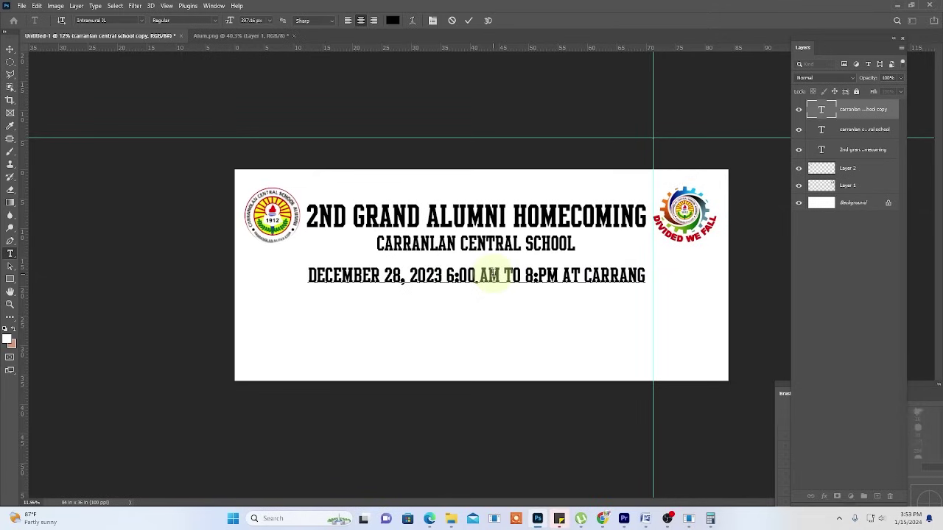
text(LAN C)
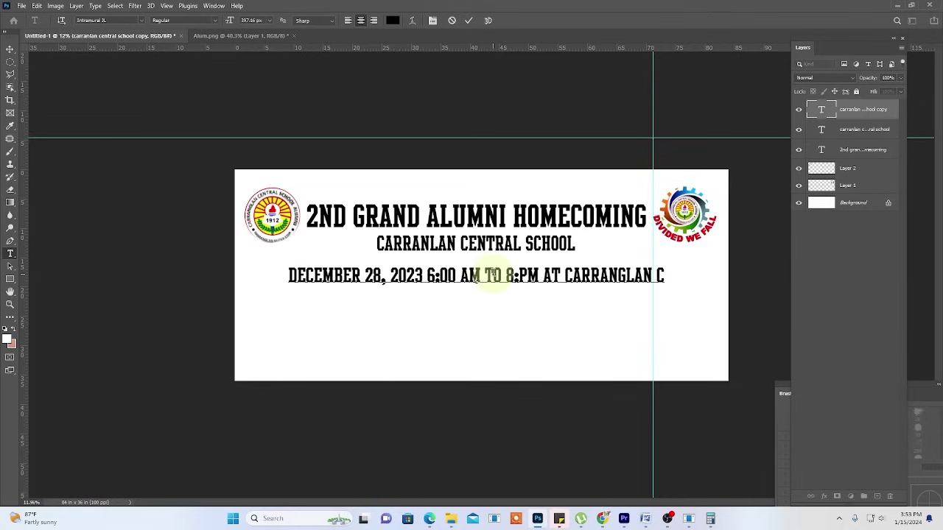
text(ENTRAL SCH)
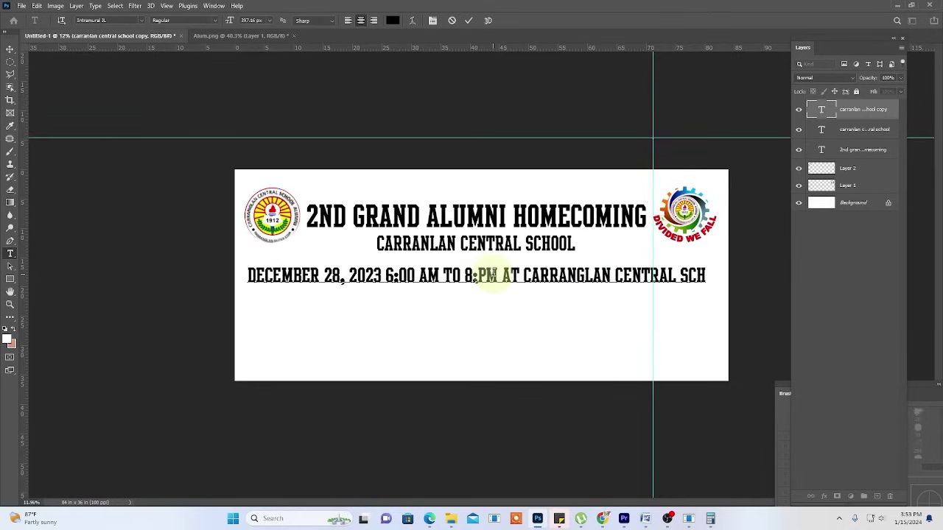
text(OOL)
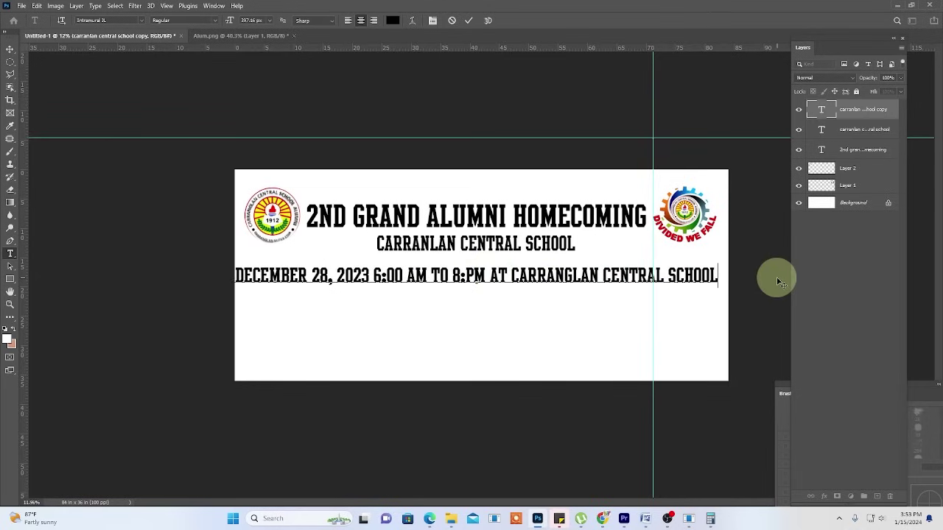
text(, CAR)
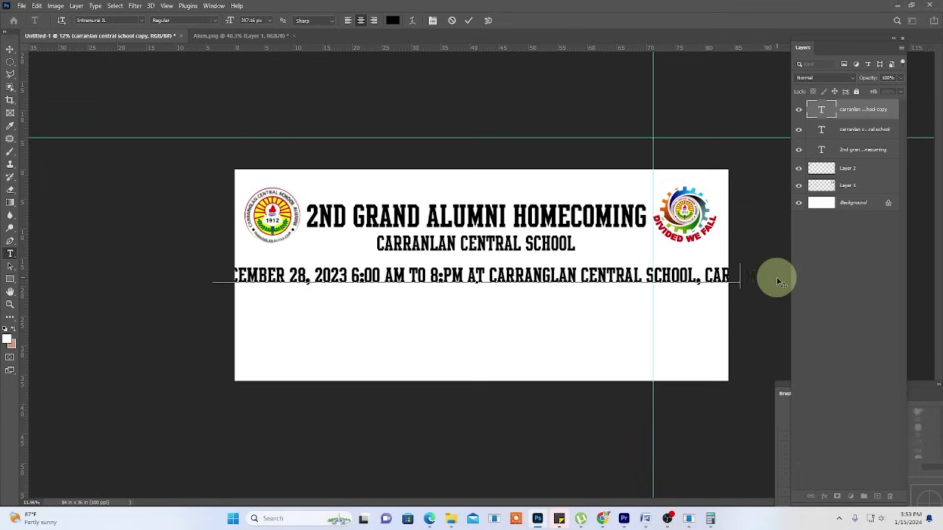
text(RANG)
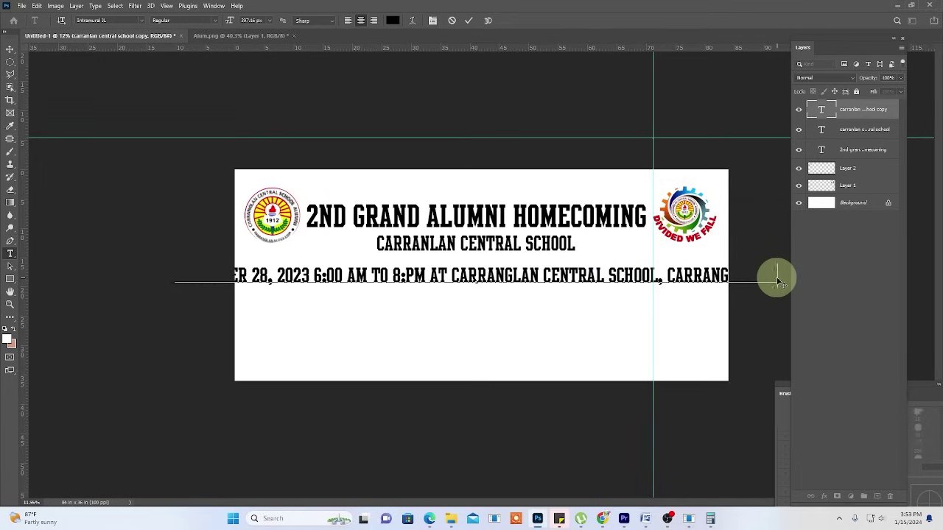
text(LAN N)
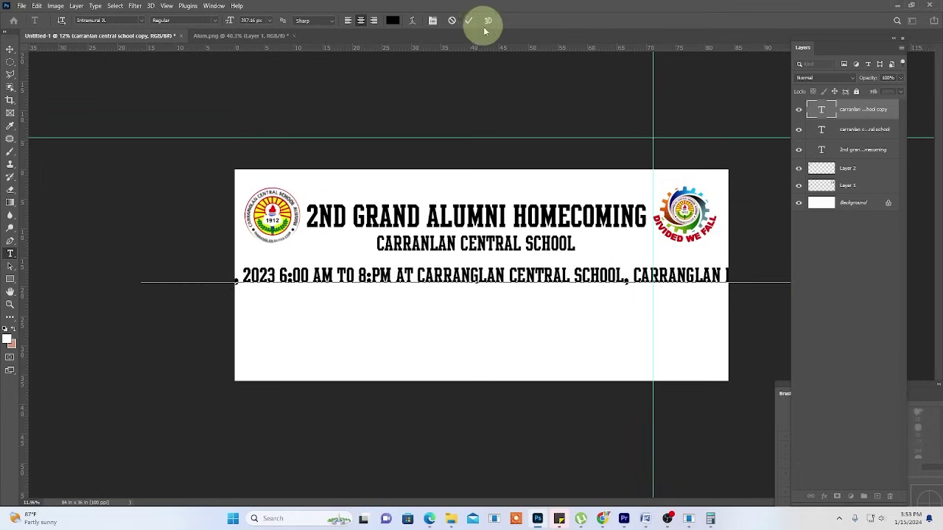
- Scale the date and venue line to the banner width and centre it along the bottom
click(469, 20)
key(v)
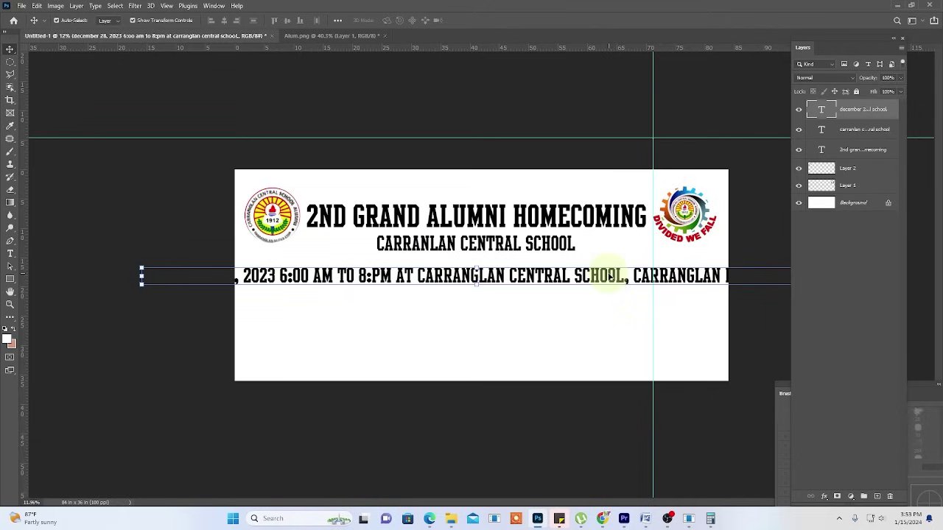
drag(142, 275, 349, 281)
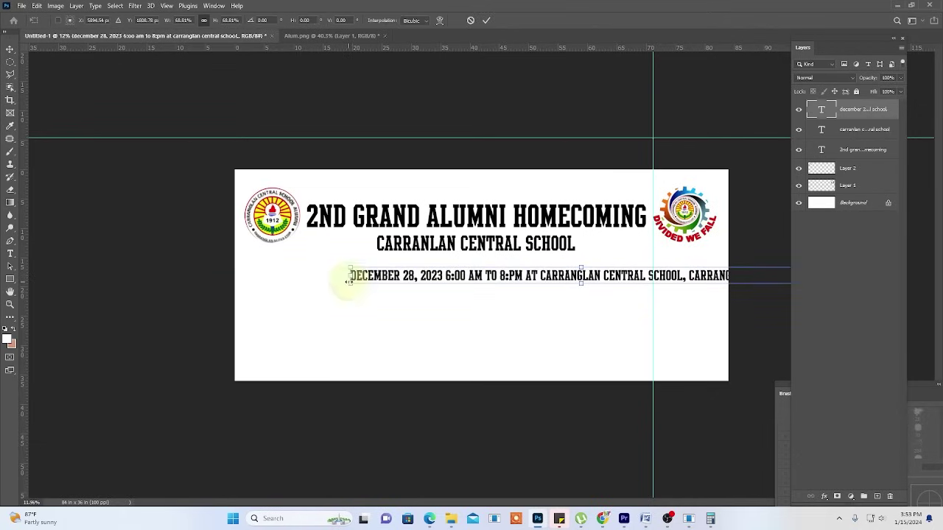
drag(520, 284, 427, 372)
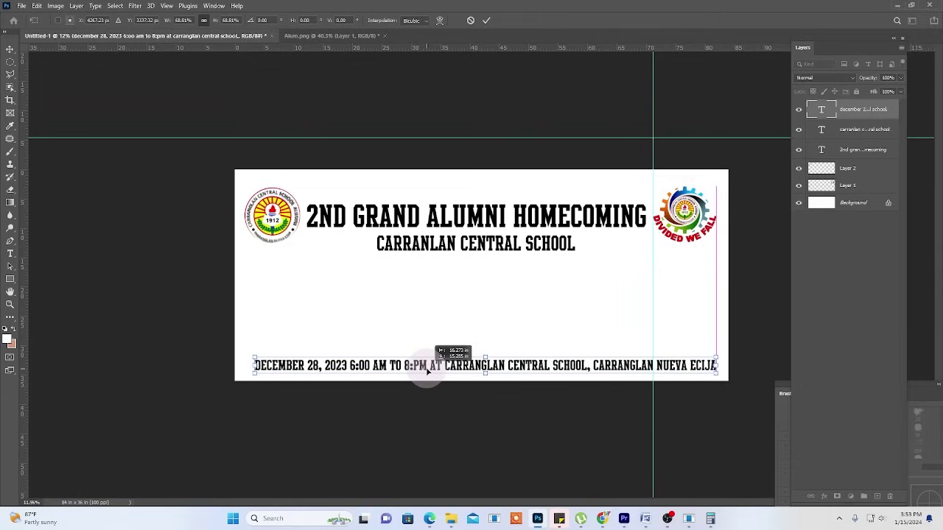
drag(425, 372, 421, 373)
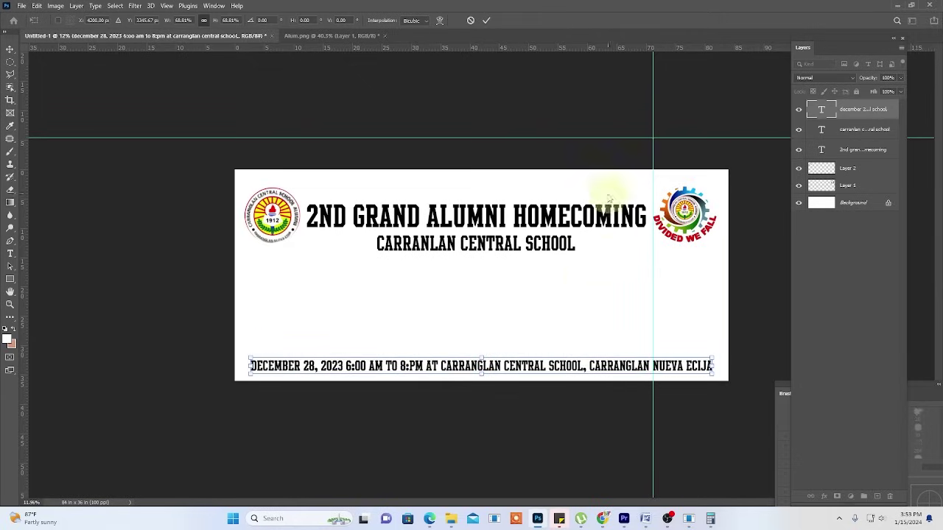
key(Return)
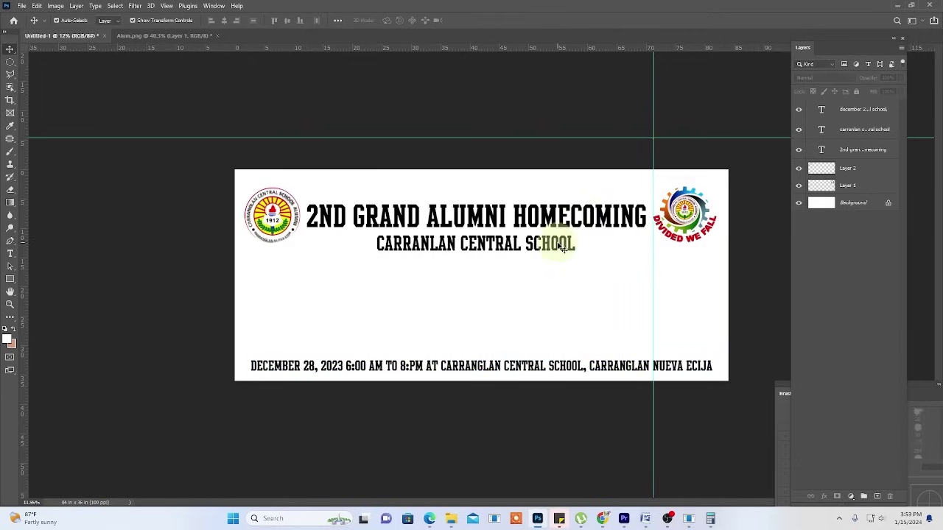
click(552, 221)
click(893, 158)
- Duplicate the headline, move it below the school name and reword it 'THEME: UNITED WE STAND'
right_click(894, 153)
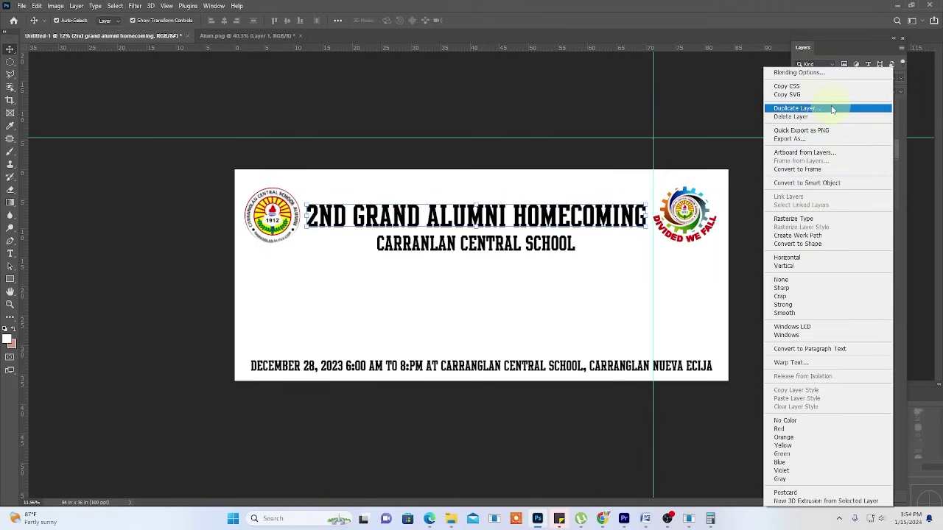
click(803, 108)
click(552, 144)
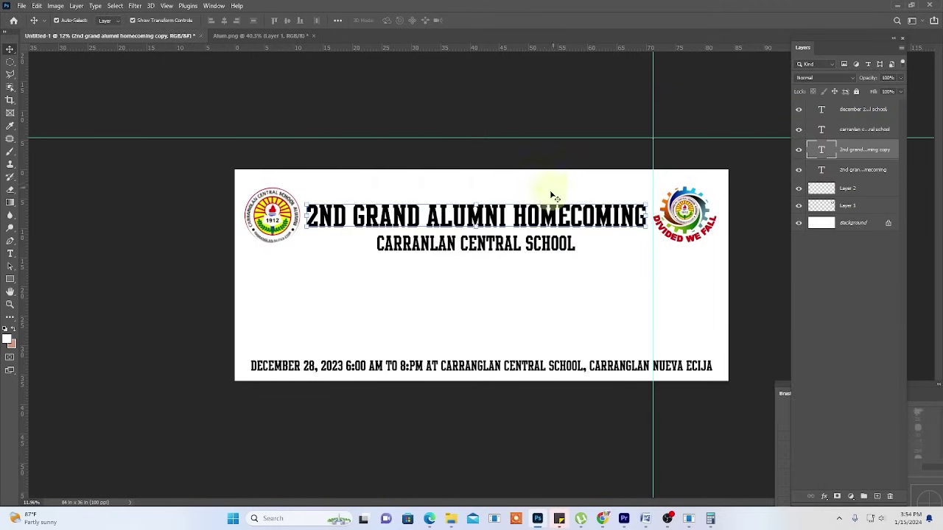
drag(543, 214, 552, 297)
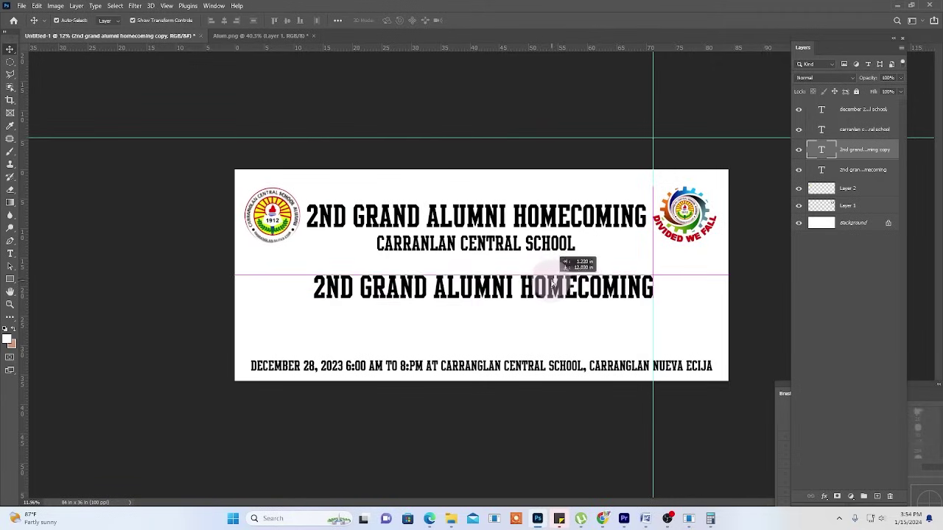
double_click(553, 297)
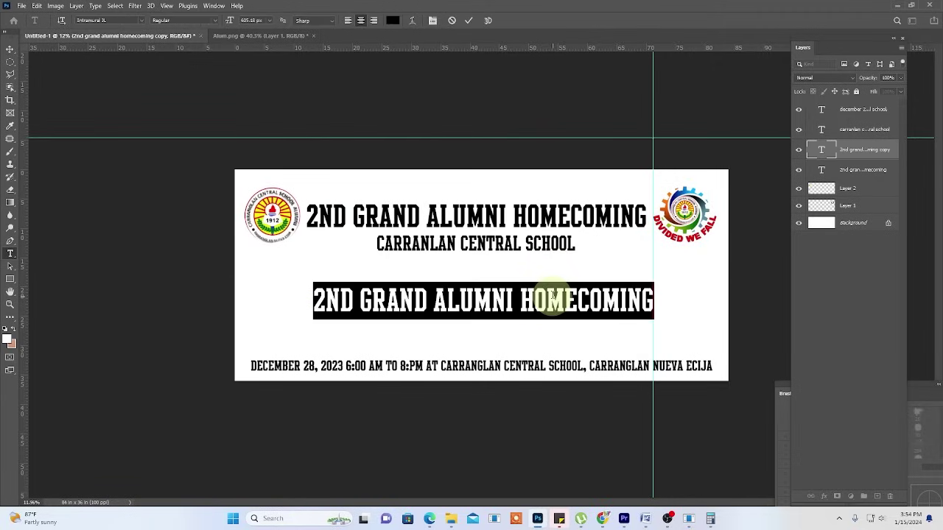
text(THEME)
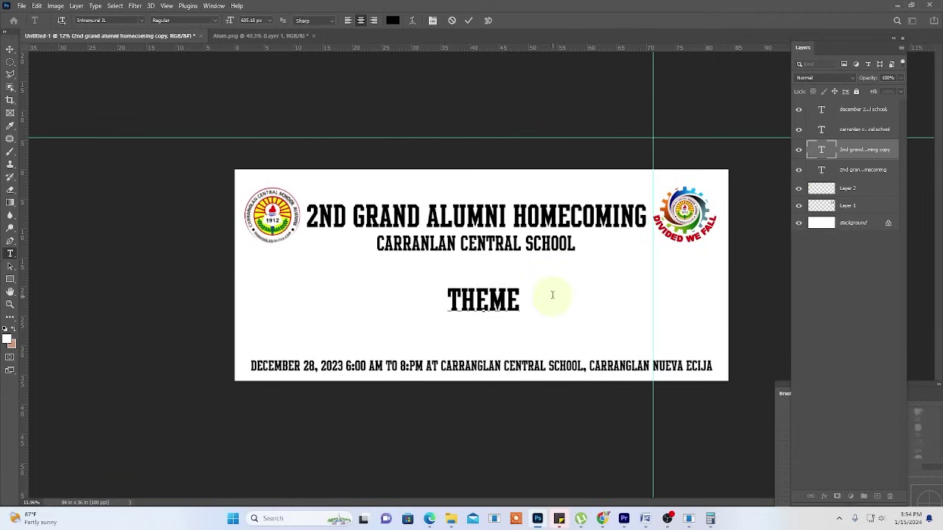
text(:)
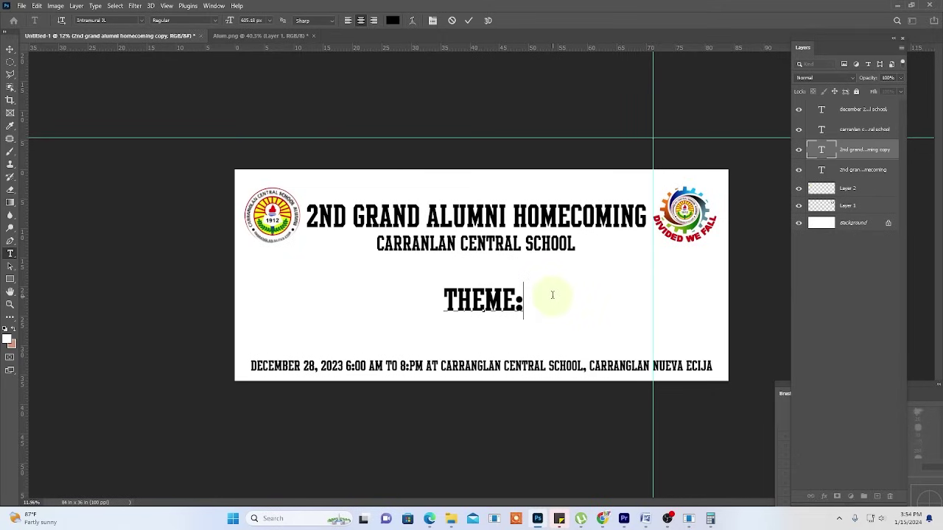
text( UNITED )
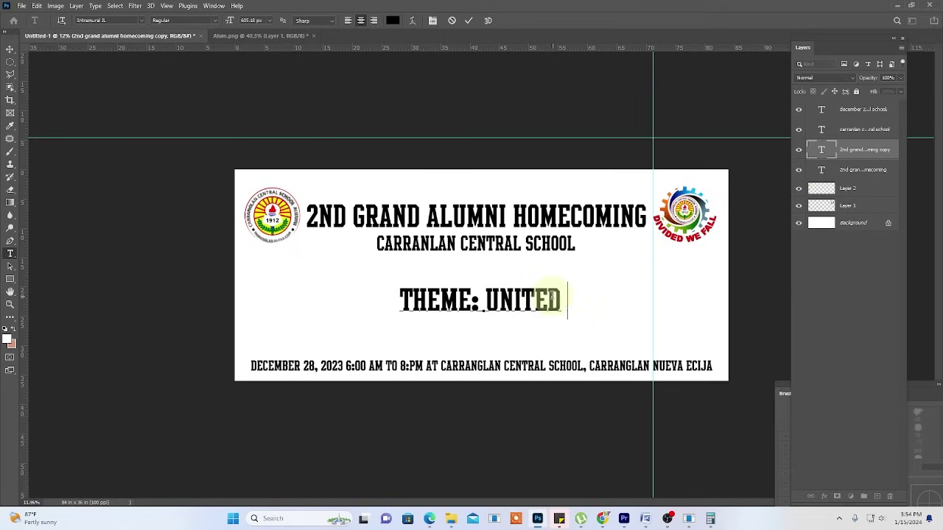
text(WE STAND)
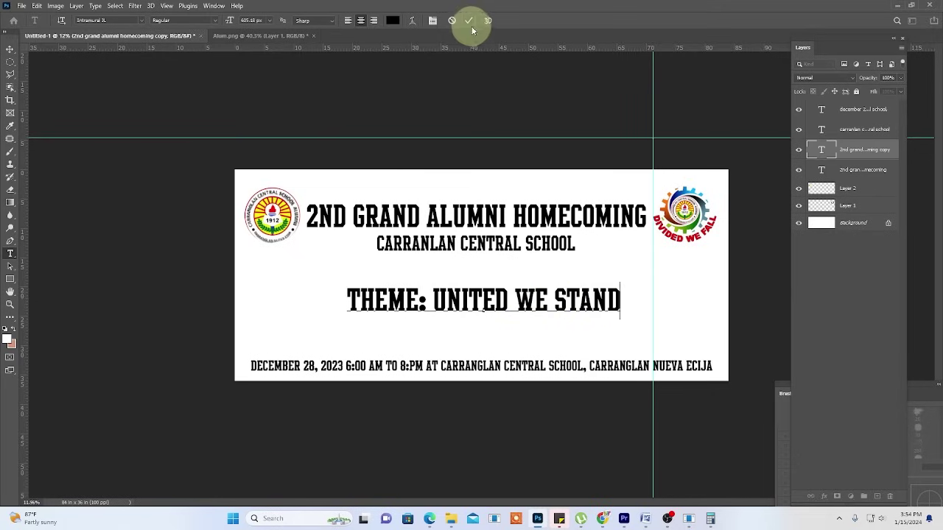
click(468, 20)
click(10, 49)
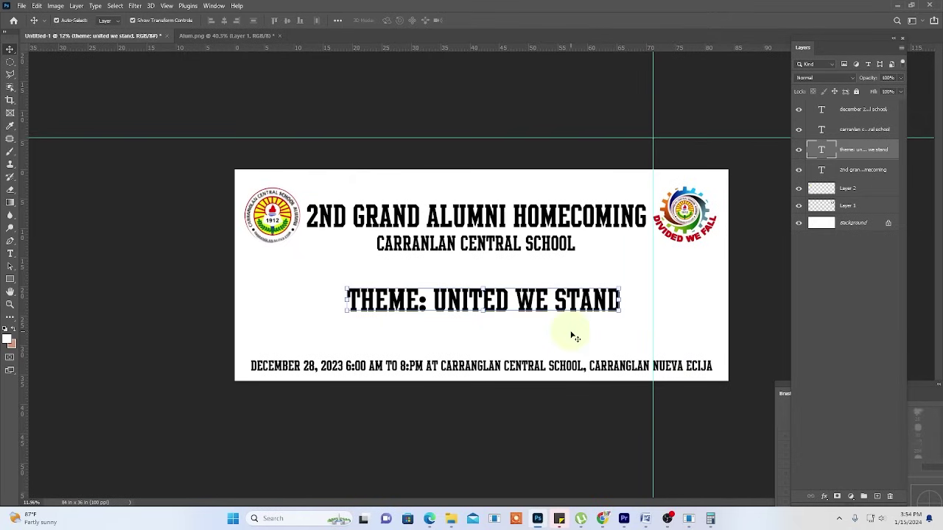
- Stretch the THEME: UNITED WE STAND text wider on both sides and nudge it slightly up
key(ctrl+t)
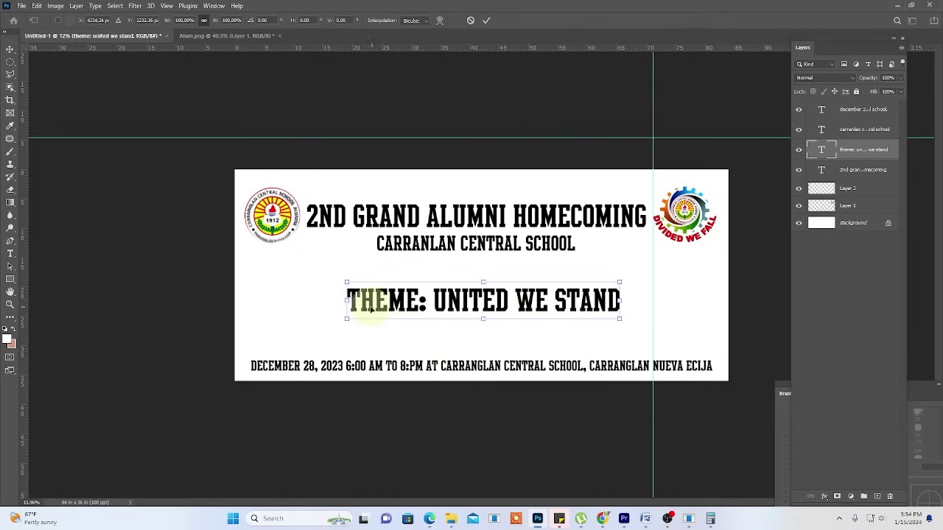
drag(339, 301, 258, 301)
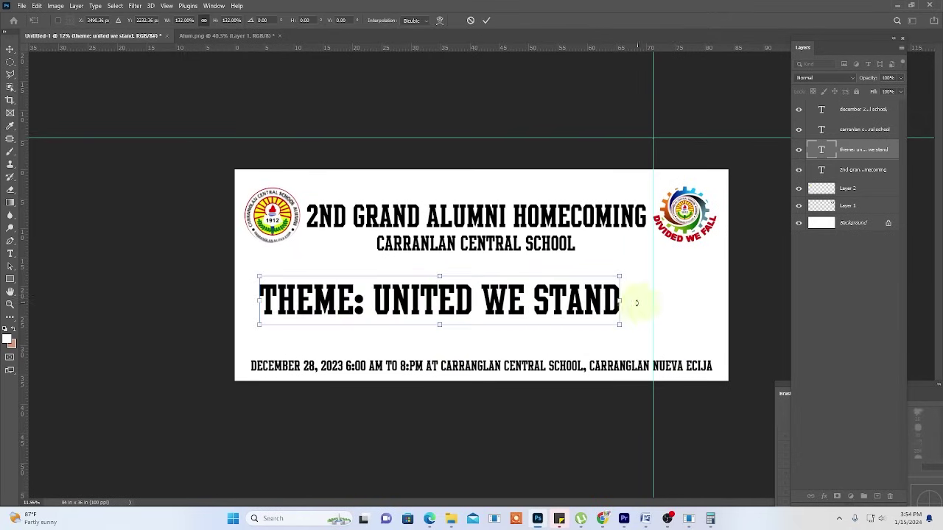
drag(622, 302, 700, 302)
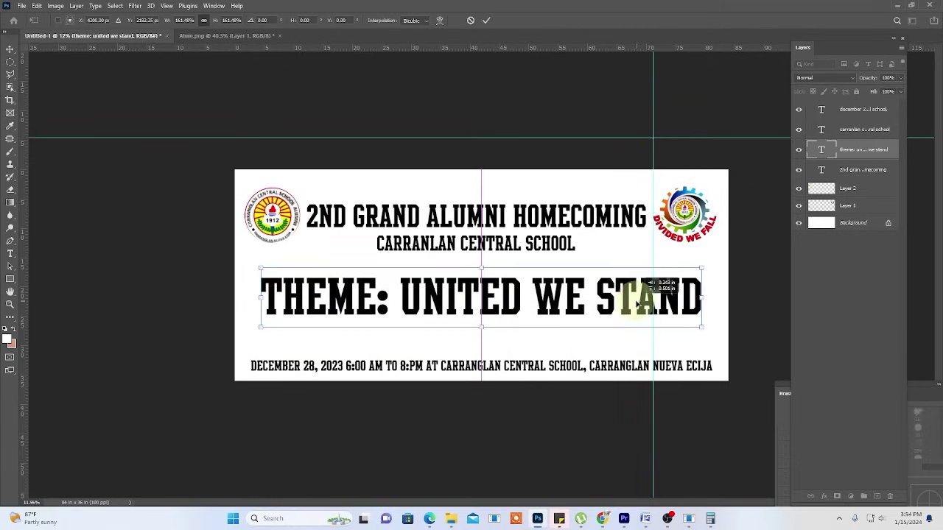
drag(631, 296, 627, 293)
key(Return)
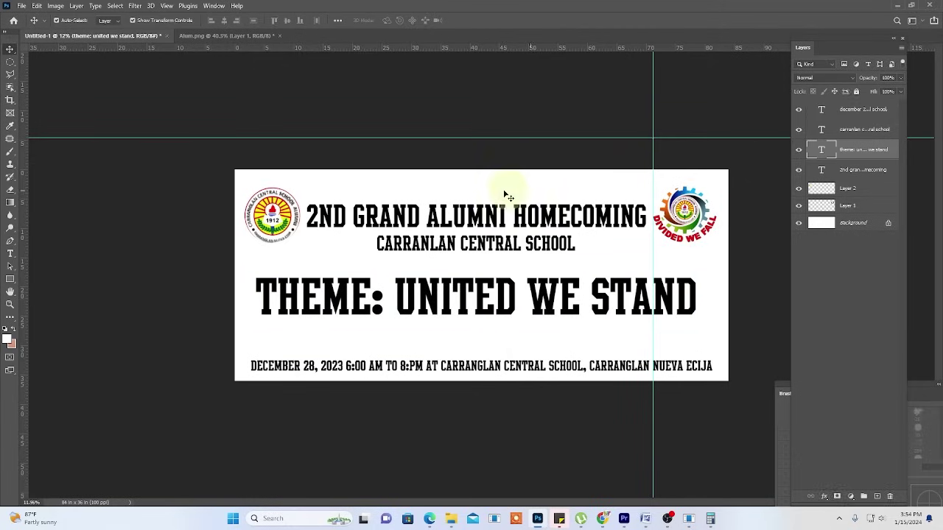
- Raise both header text lines together with three Shift+Up nudges
drag(505, 194, 508, 253)
key(shift+Up)
key(shift+Up)
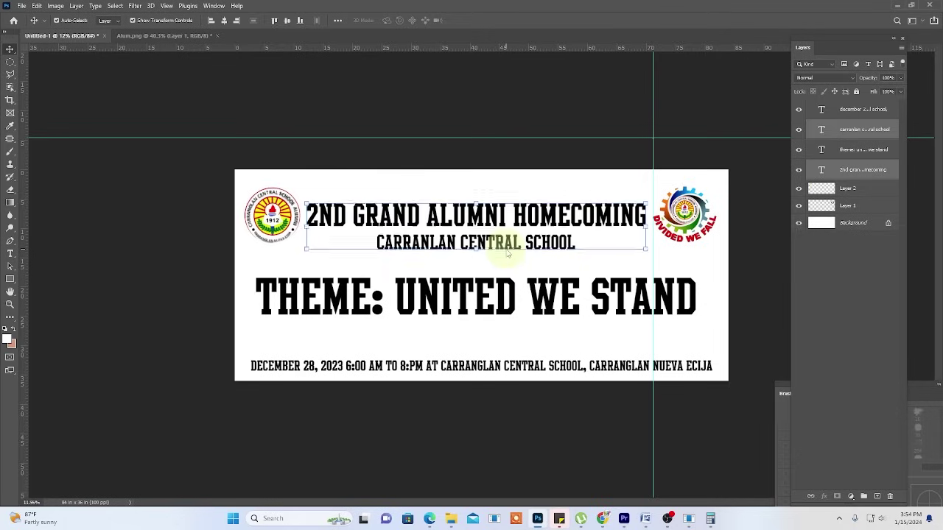
key(shift+Up)
key(shift+Up)
key(shift+Up)
key(shift+Up)
key(shift+Up)
key(shift+Up)
key(shift+Up)
key(shift+Up)
key(shift+Up)
key(shift+Up)
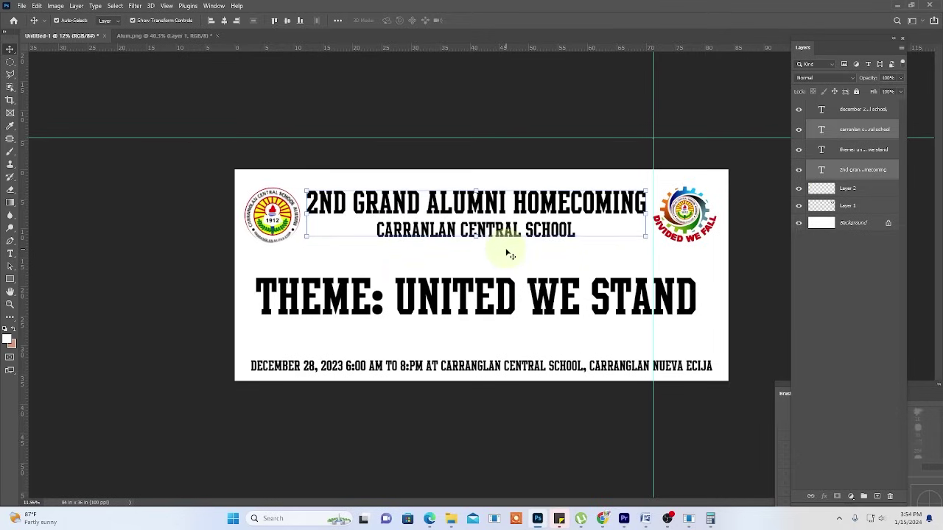
key(shift+Up)
click(508, 254)
- Nudge the theme line up once and right twice
click(524, 313)
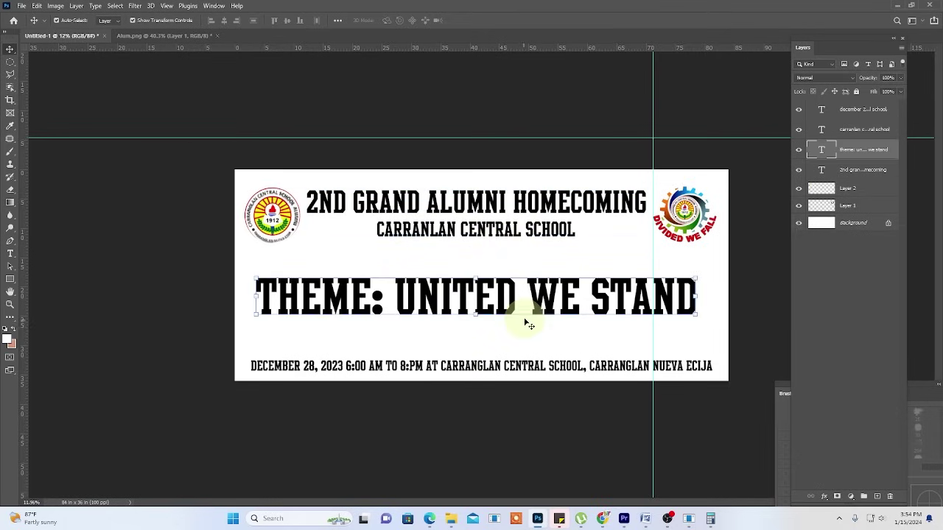
key(shift+Up)
key(shift+Up)
key(shift+Up)
key(shift+Up)
key(shift+Right)
key(shift+Right)
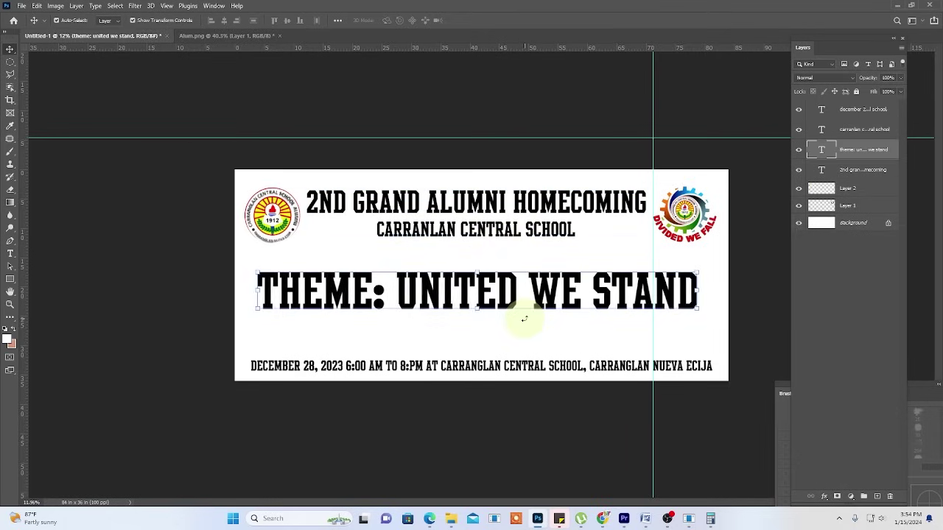
key(shift+Right)
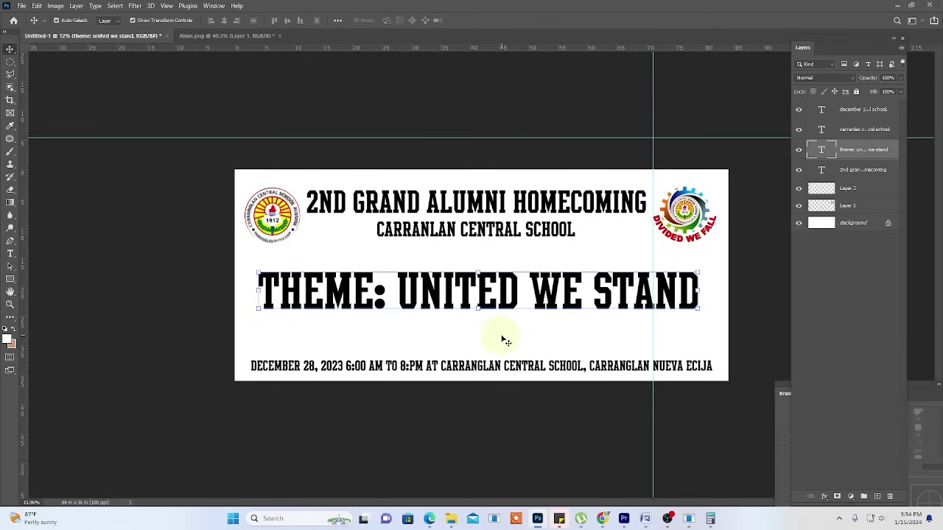
click(506, 341)
click(505, 300)
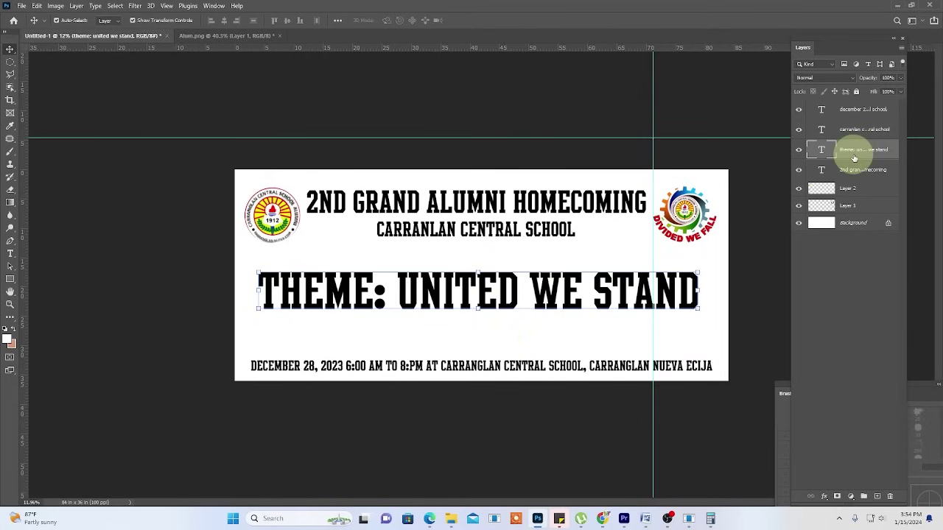
- Duplicate the left school seal and place the copy above the theme layer, over its left end
click(269, 213)
right_click(871, 194)
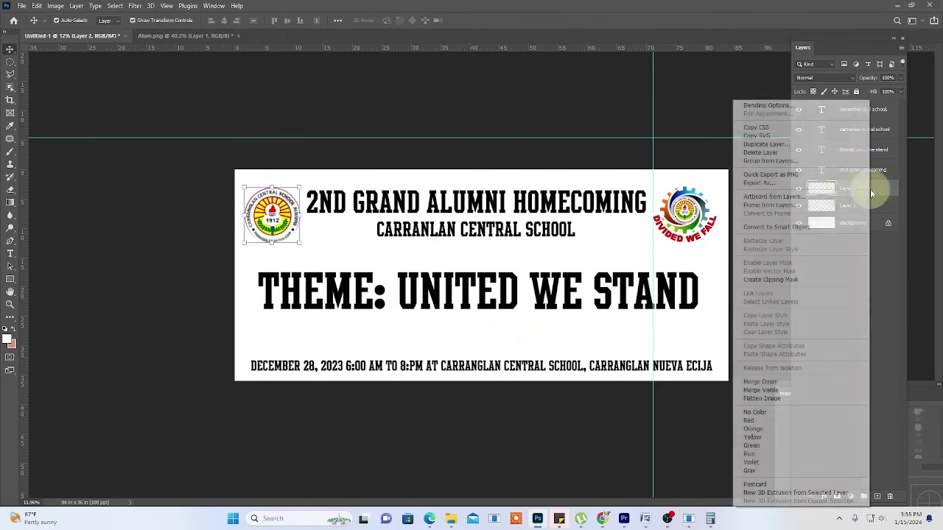
click(794, 146)
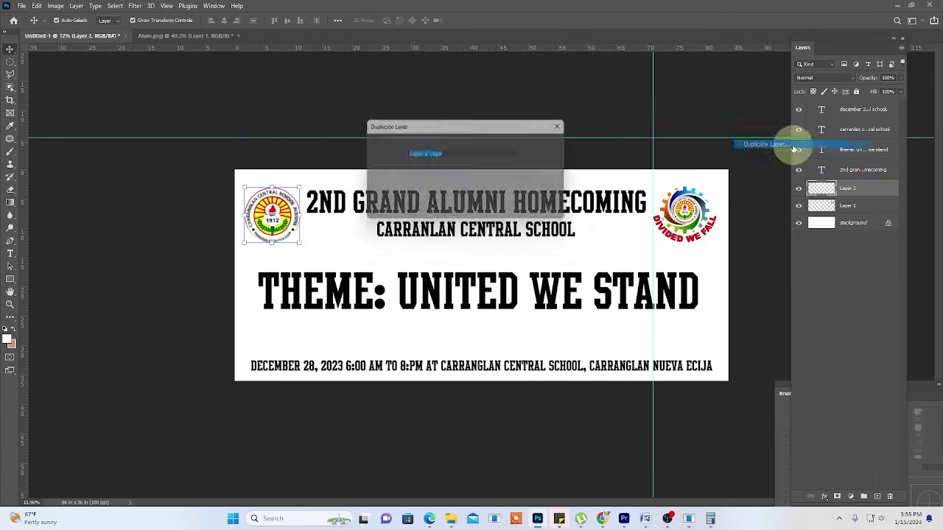
click(550, 144)
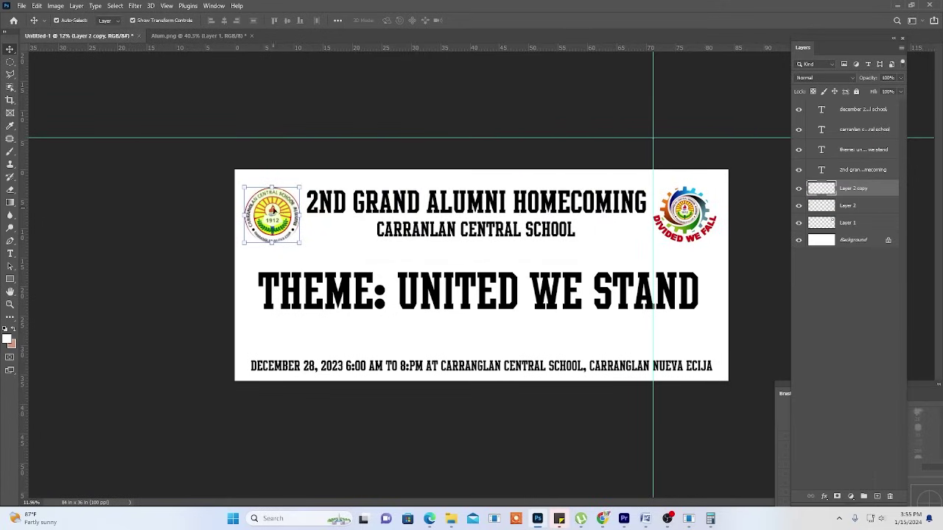
click(685, 289)
drag(869, 189, 882, 145)
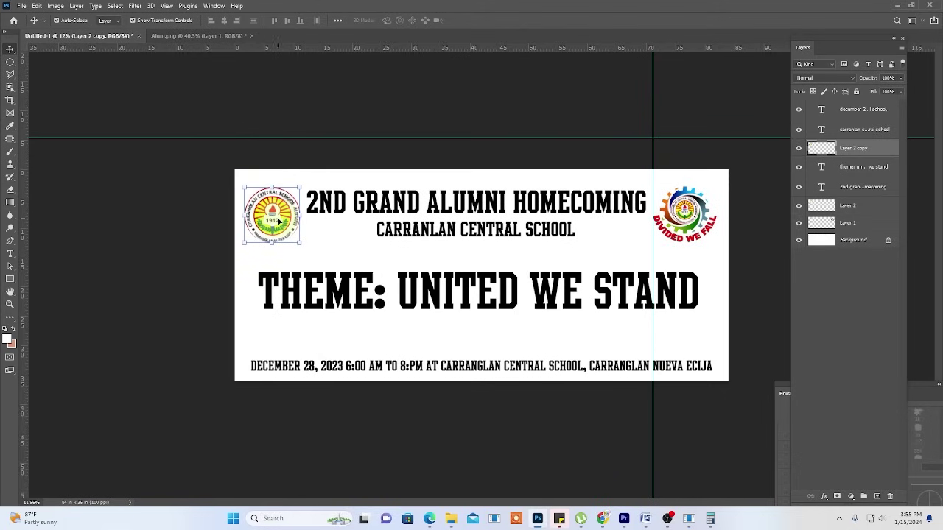
mouse_move(278, 222)
mouse_down()
mouse_move(428, 298)
mouse_move(477, 307)
mouse_up()
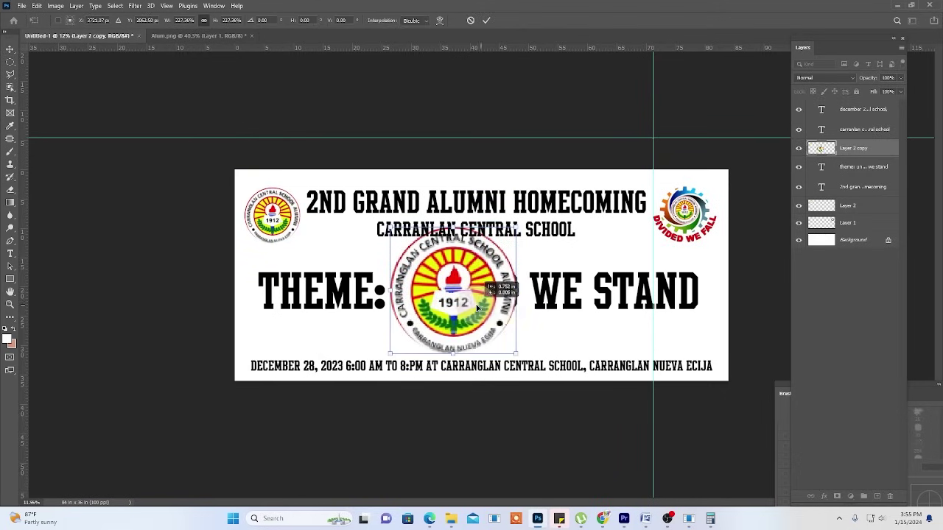
click(487, 20)
mouse_move(487, 279)
mouse_down()
mouse_move(498, 282)
mouse_move(482, 309)
mouse_up()
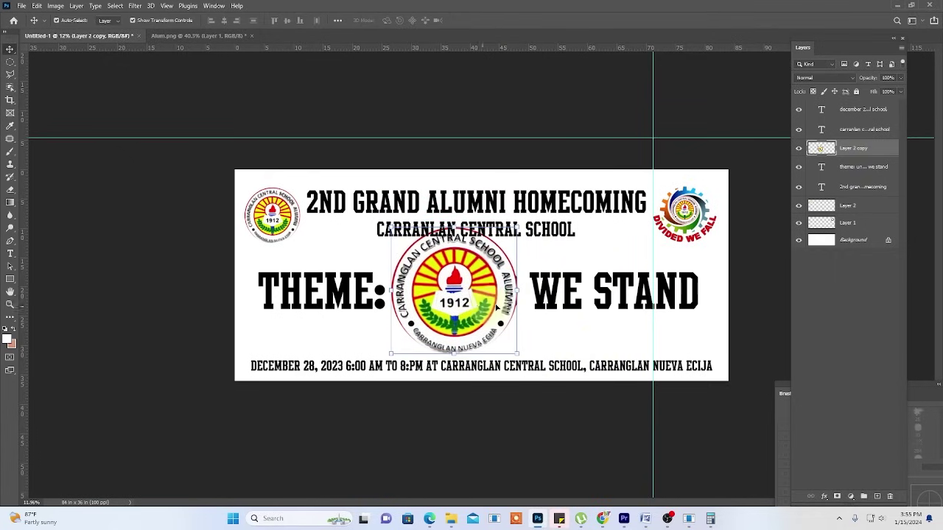
- Duplicate the seal copy and position the second seal over 'WE ST'
right_click(876, 153)
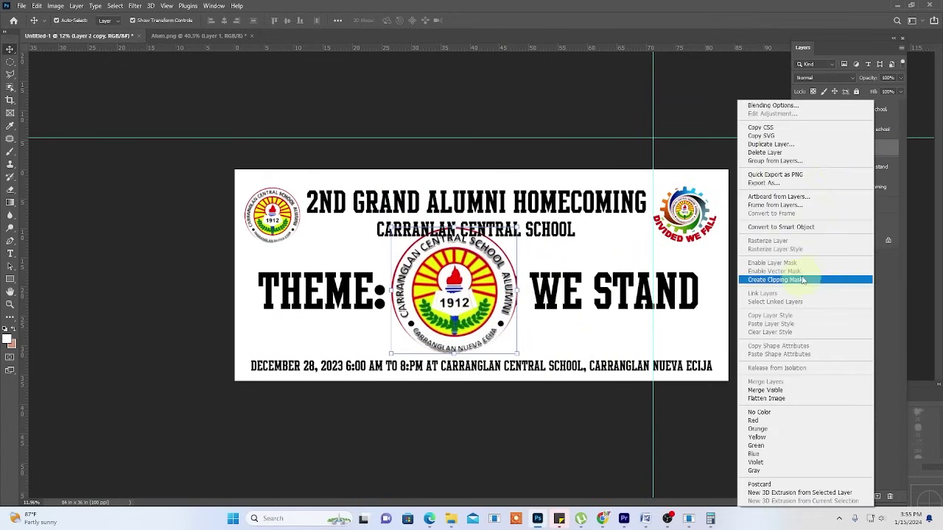
click(789, 144)
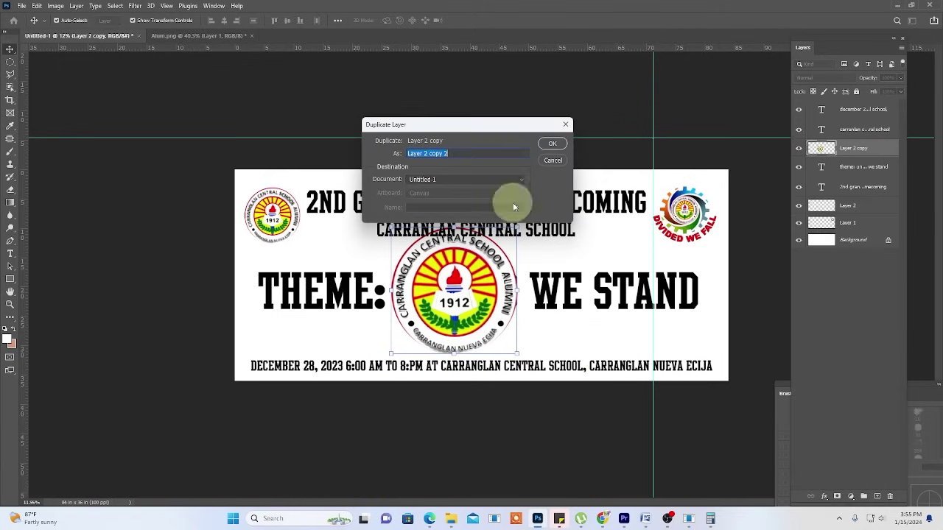
click(556, 144)
drag(513, 306, 601, 297)
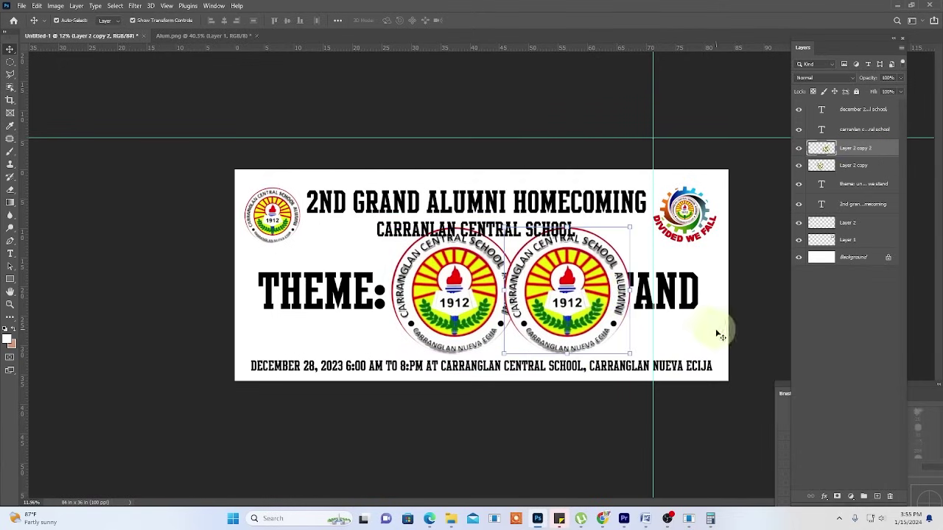
drag(595, 313, 587, 312)
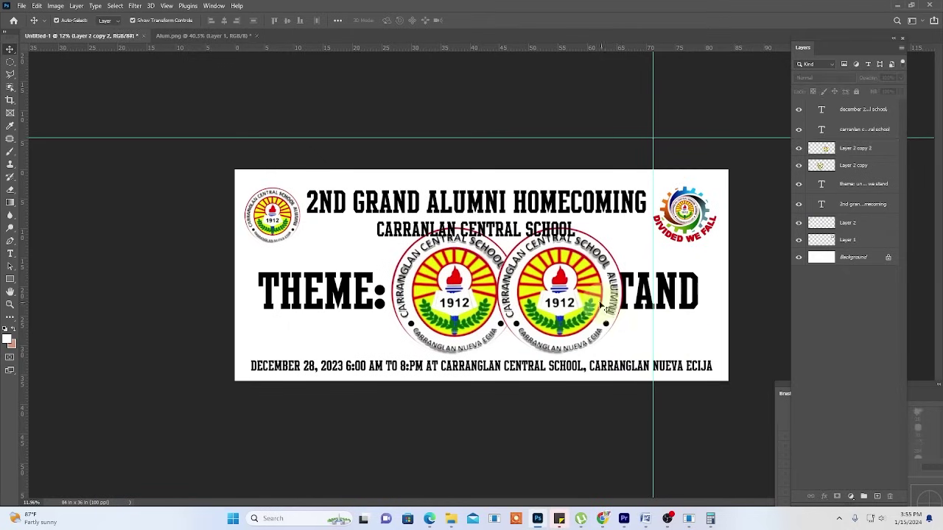
- Make a third seal copy and move it to the theme text's right end
right_click(883, 147)
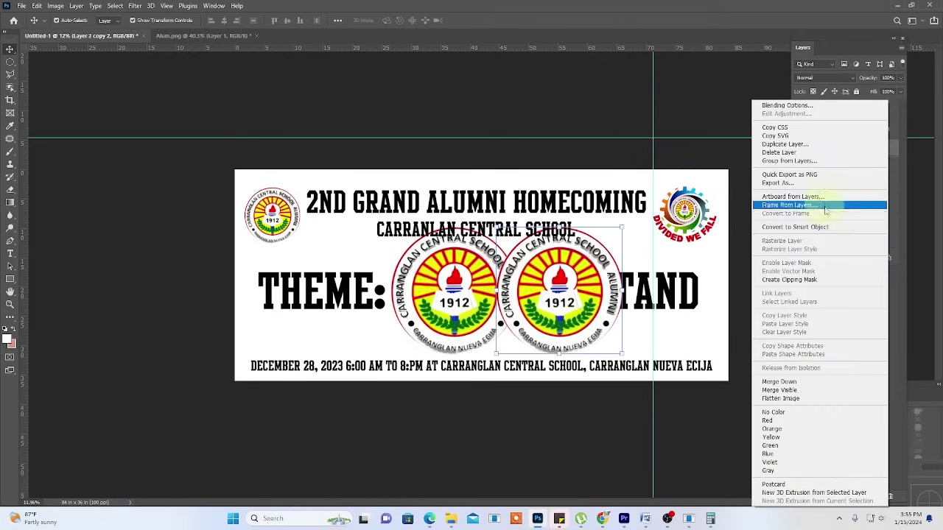
click(808, 144)
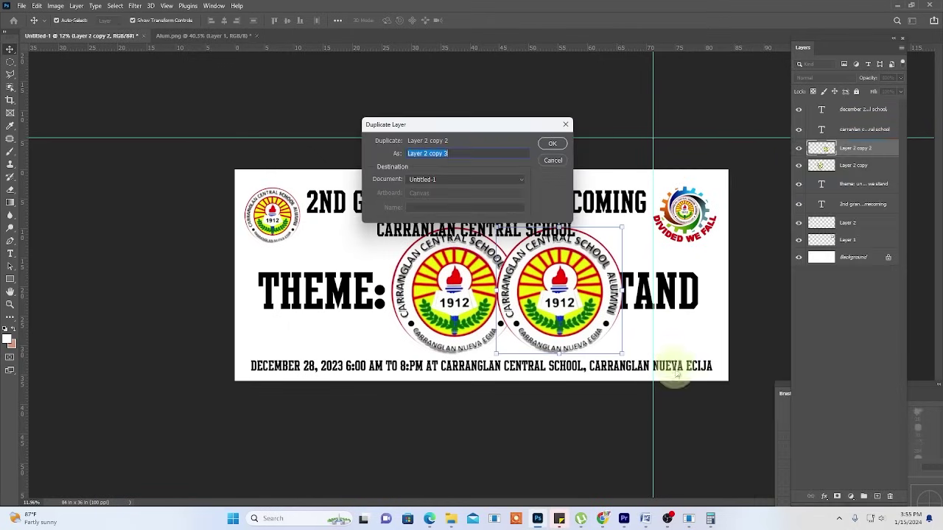
click(552, 144)
drag(528, 299, 624, 302)
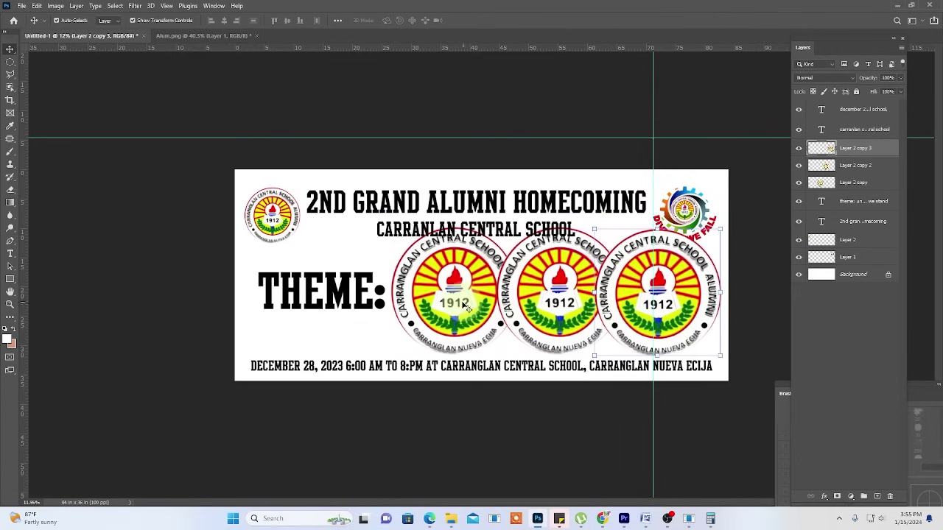
- Create clipping masks so all three seal copies show only inside the theme text
click(862, 182)
right_click(886, 184)
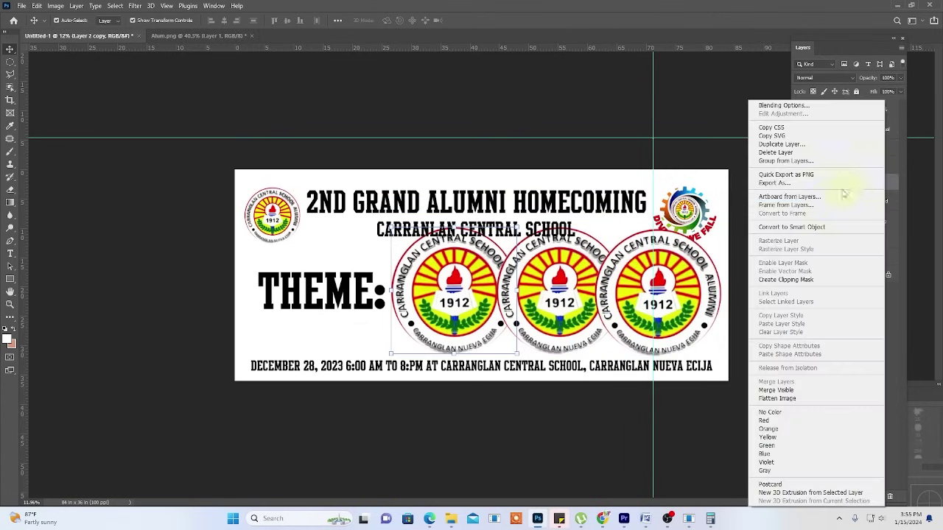
click(788, 280)
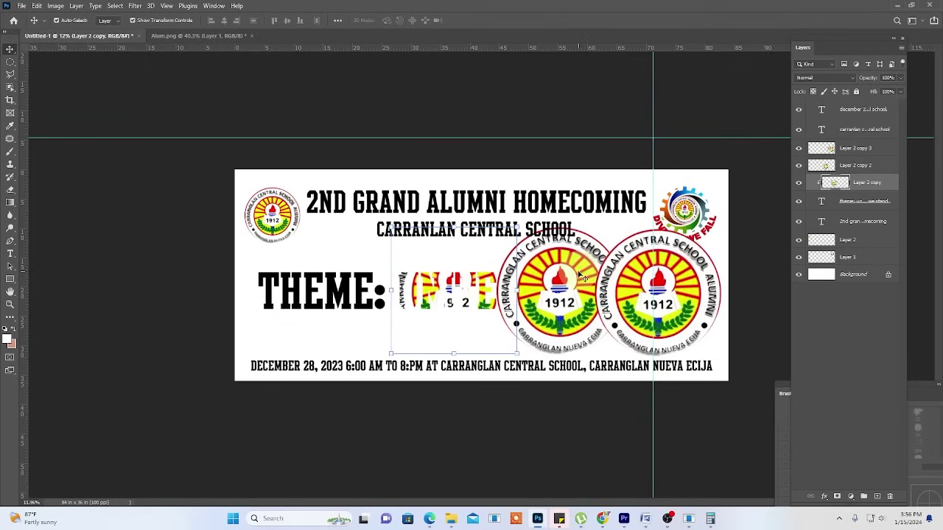
click(873, 168)
right_click(886, 172)
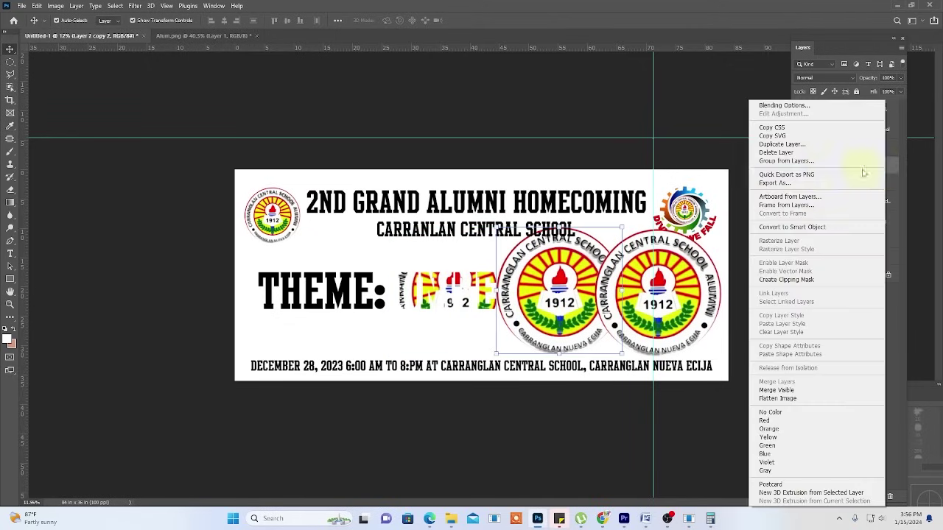
click(802, 283)
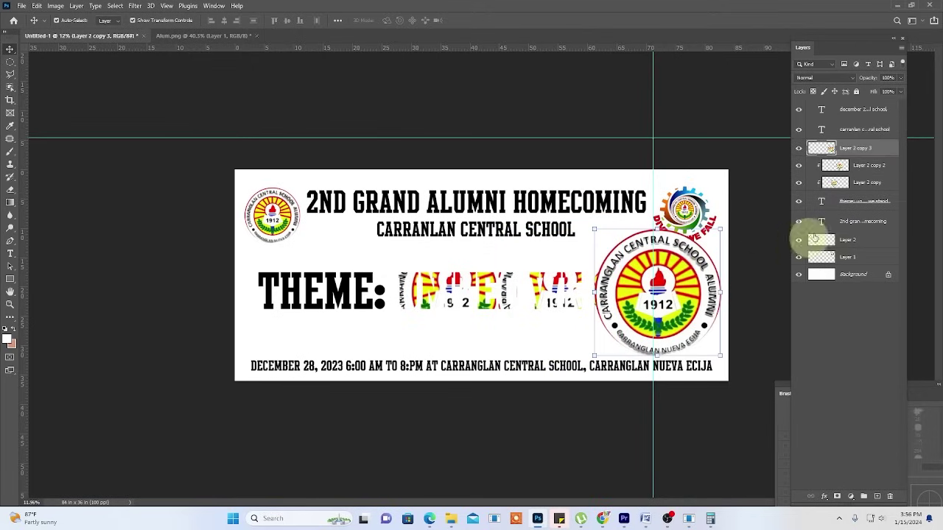
click(875, 152)
right_click(887, 156)
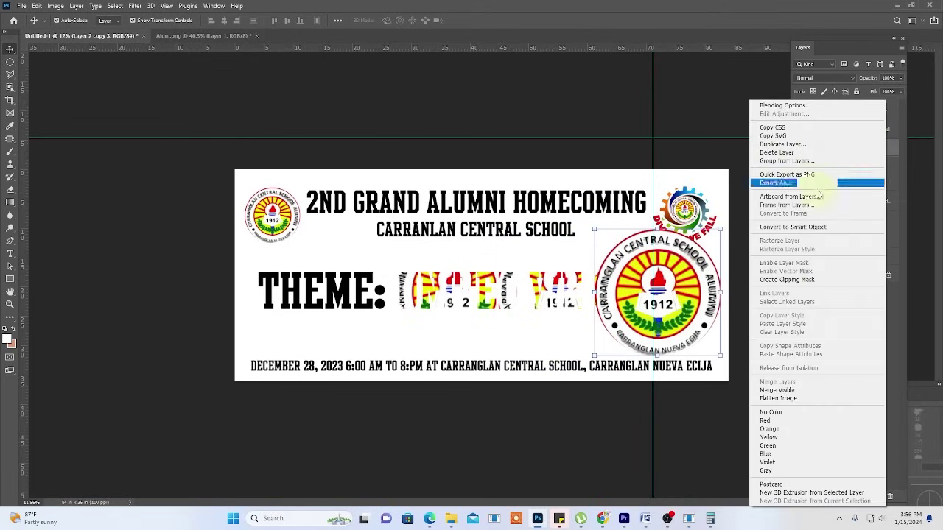
click(792, 281)
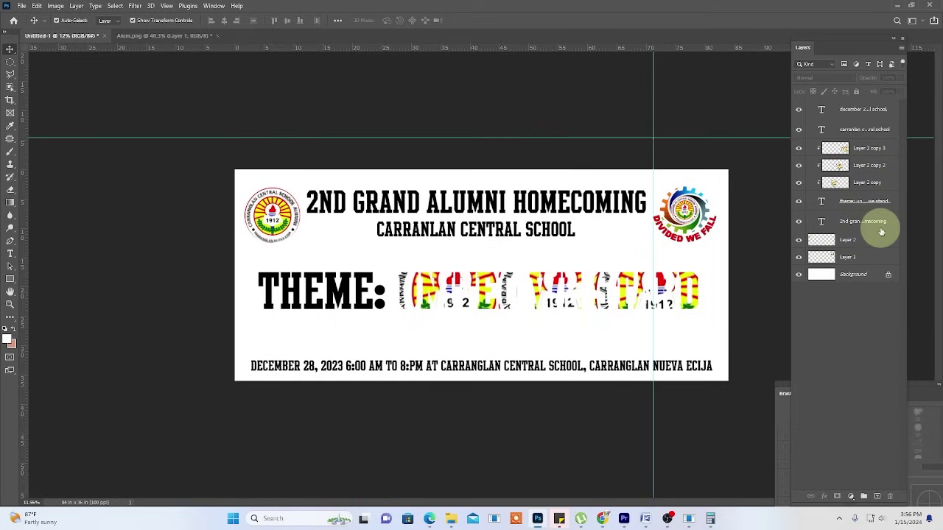
click(799, 204)
click(800, 203)
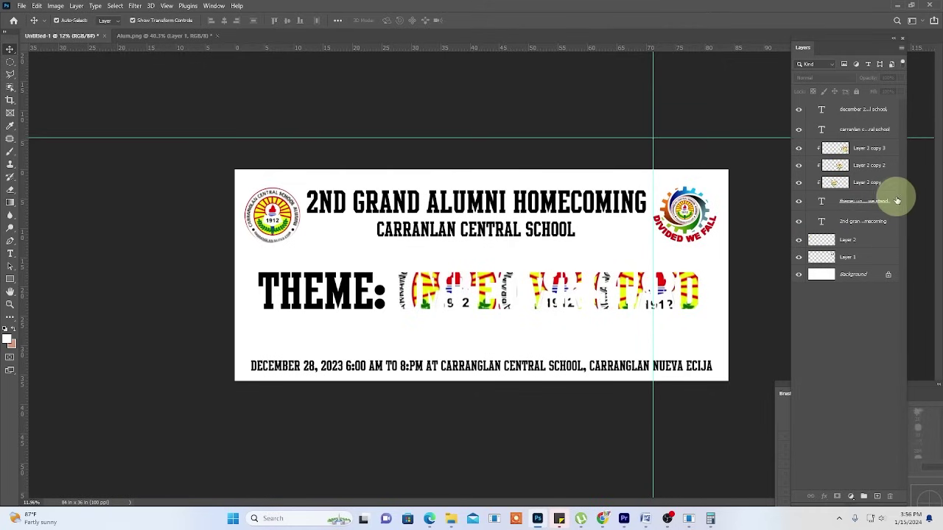
- Open the school photo Untitled-3.jpg from the Downloads folder
click(23, 6)
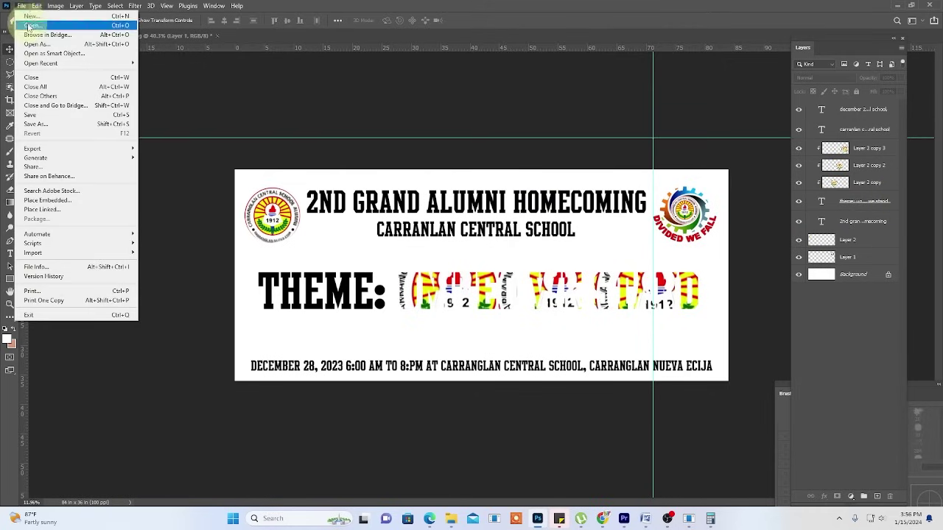
click(32, 25)
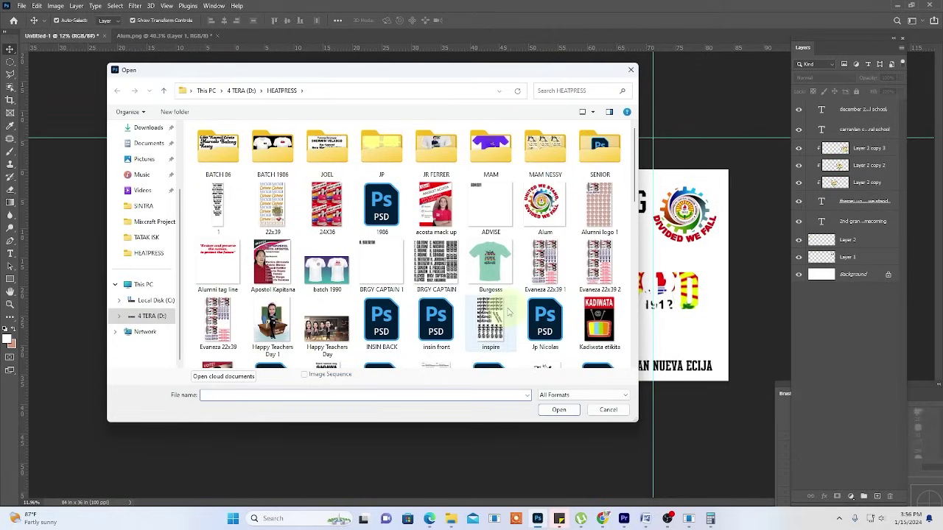
click(149, 127)
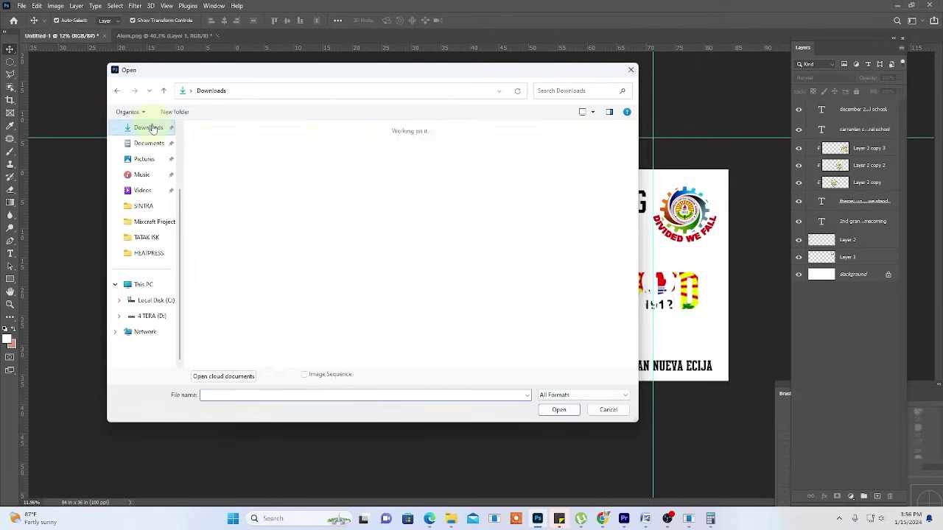
click(257, 194)
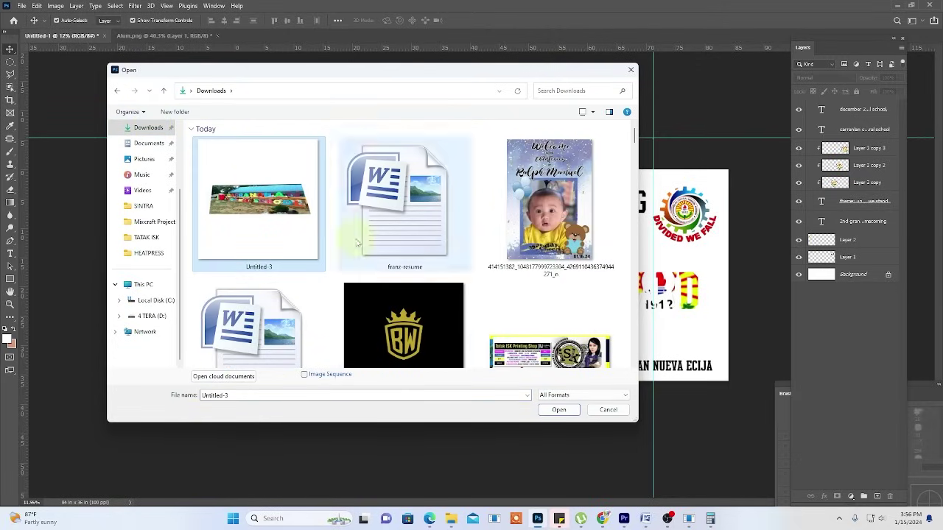
click(562, 409)
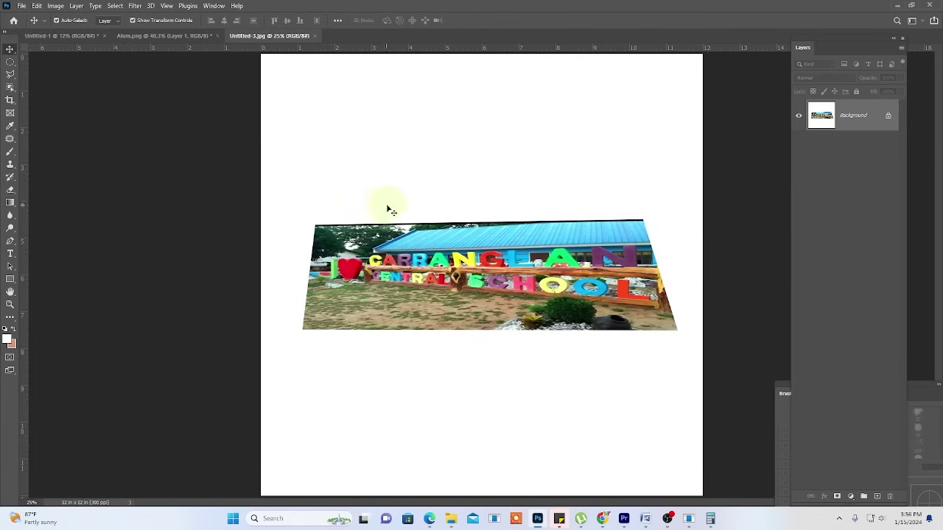
- In the Untitled-1 banner, drag photo Layer 3 down to sit just above Background
click(188, 35)
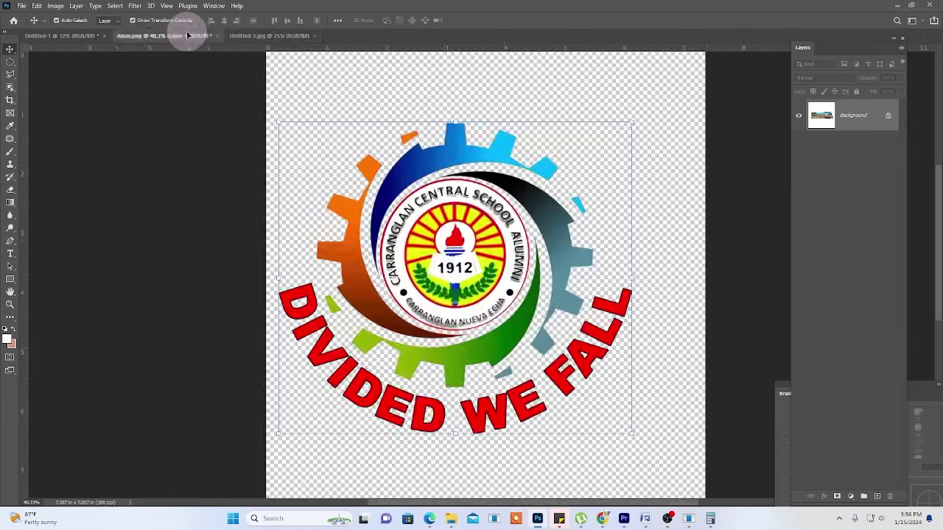
click(73, 36)
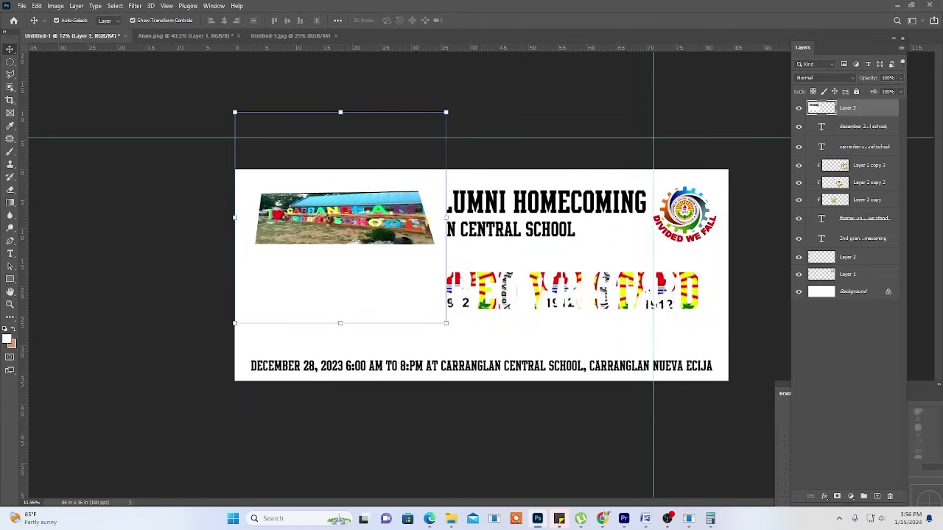
drag(873, 112, 869, 280)
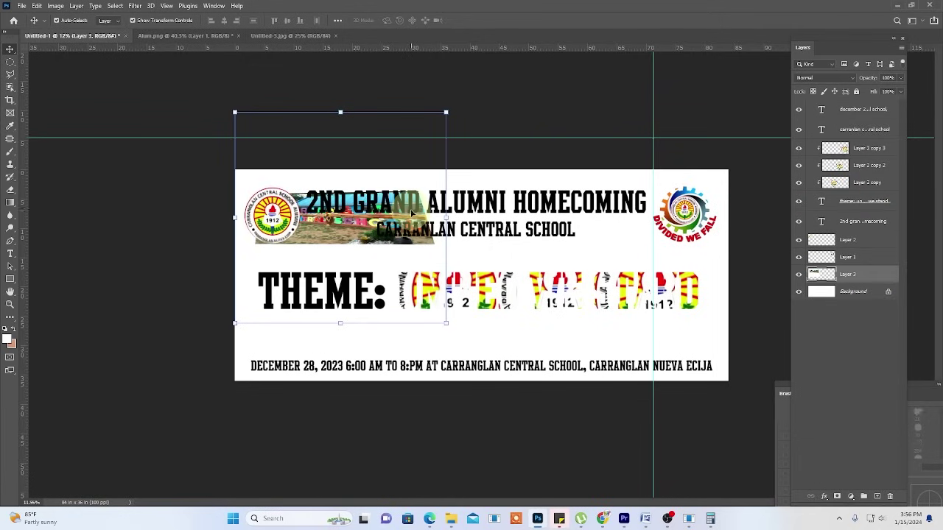
click(10, 303)
- Scale photo Layer 3 with Free Transform until it covers the whole banner, then zoom back in
click(209, 334)
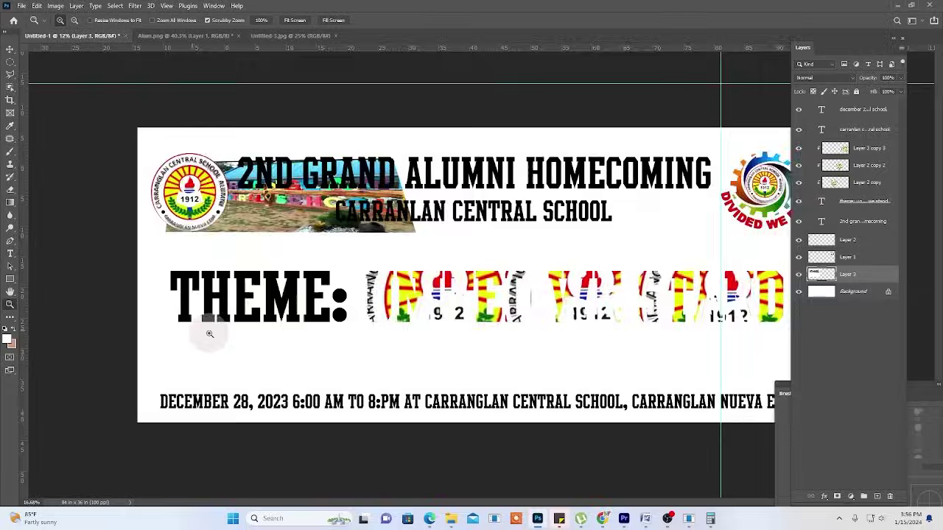
drag(209, 333, 157, 331)
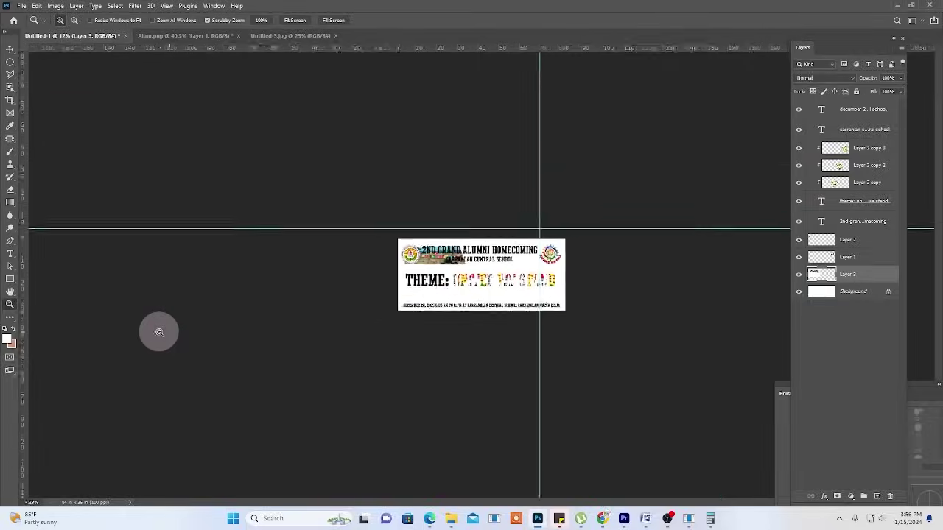
click(11, 49)
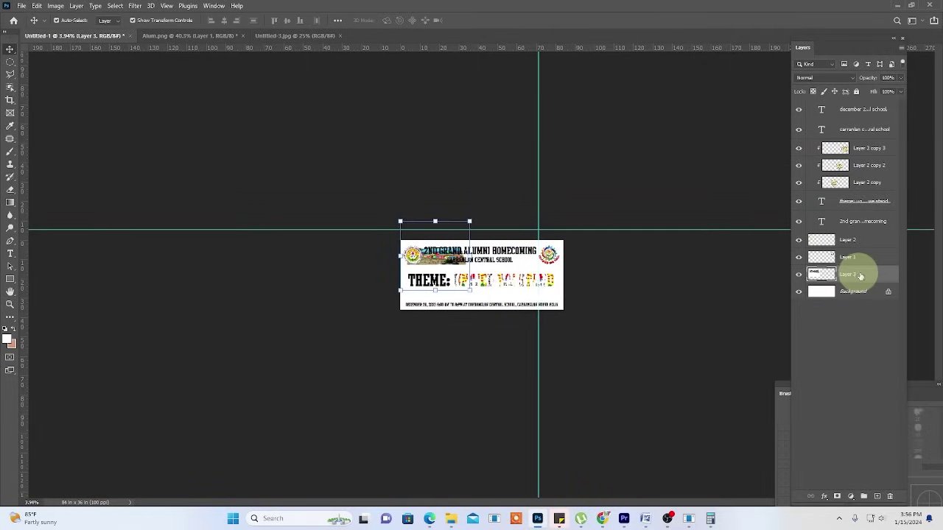
mouse_move(468, 291)
mouse_down()
mouse_move(646, 375)
mouse_move(617, 366)
mouse_move(579, 315)
mouse_move(574, 280)
mouse_move(600, 319)
mouse_move(591, 374)
mouse_move(657, 438)
mouse_move(606, 371)
mouse_move(655, 406)
mouse_move(655, 427)
mouse_move(634, 380)
mouse_move(698, 443)
mouse_up()
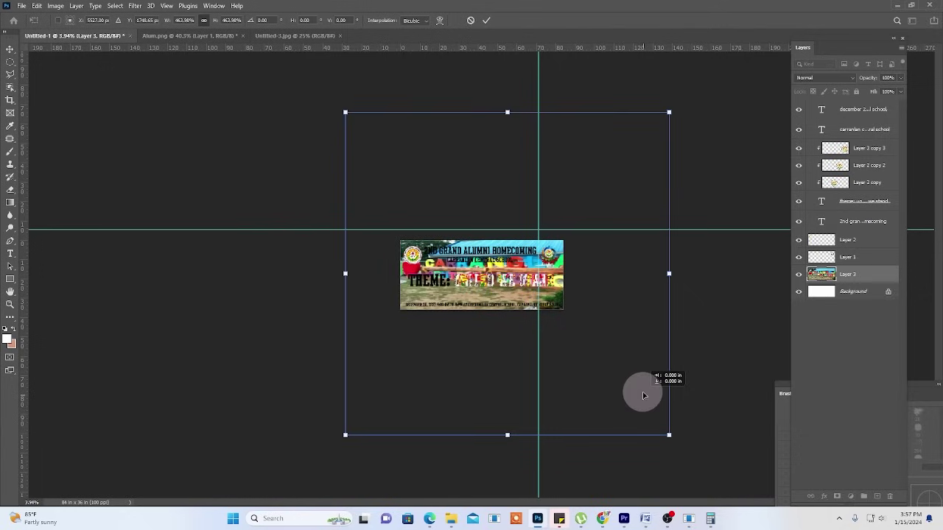
drag(641, 391, 635, 391)
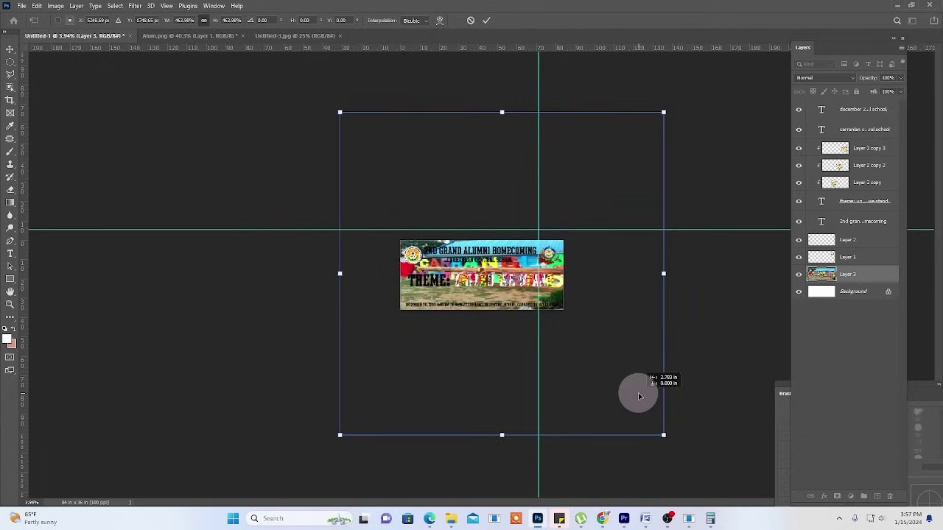
click(486, 20)
click(506, 378)
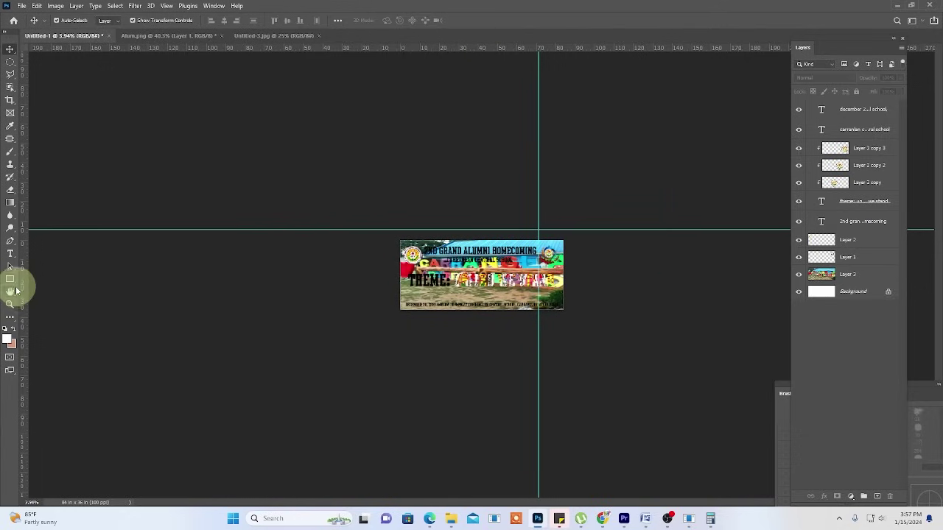
click(9, 306)
mouse_move(522, 366)
mouse_down()
mouse_move(505, 369)
mouse_move(553, 381)
mouse_up()
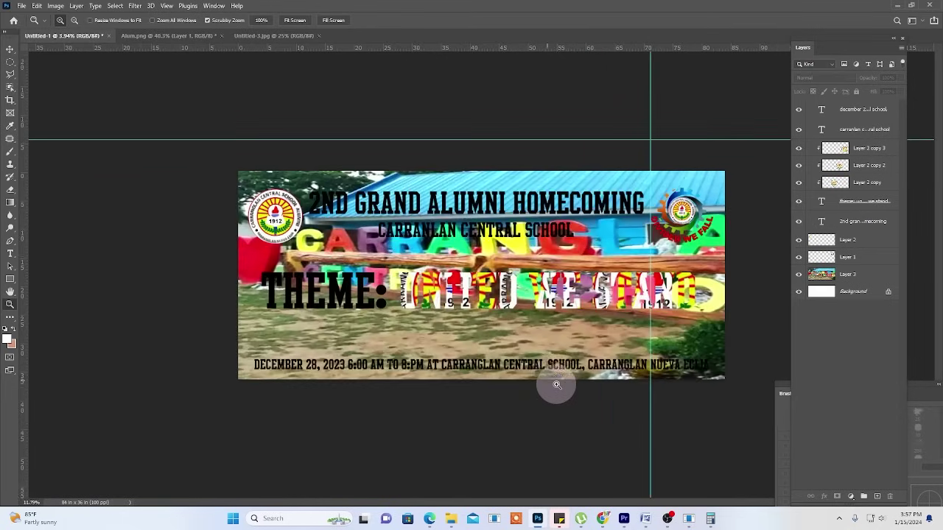
click(10, 48)
- Convert the 2ND GRAND ALUMNI HOMECOMING title to a shape with black fill and white stroke
click(600, 210)
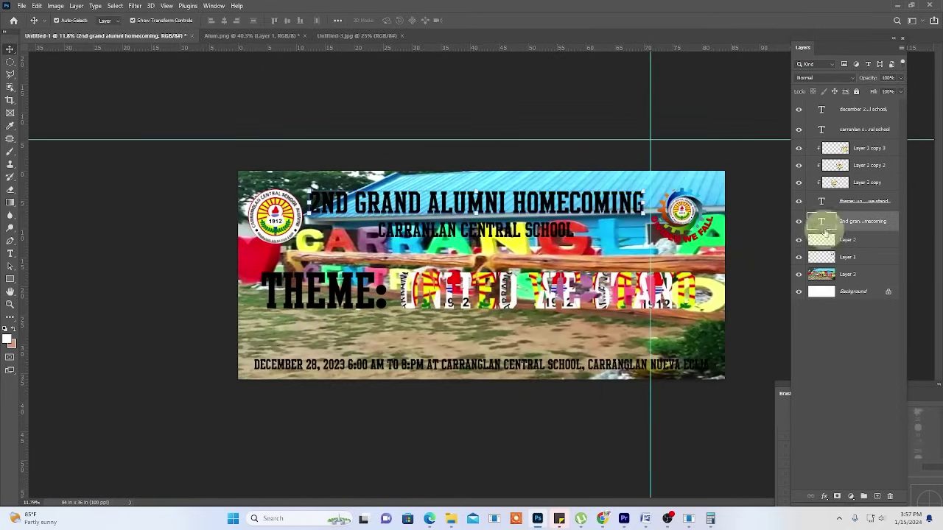
right_click(889, 228)
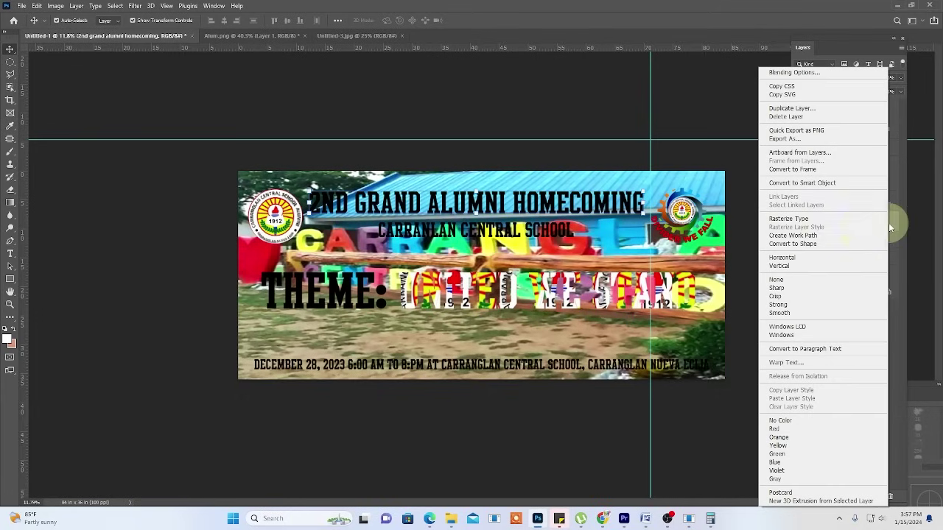
click(832, 246)
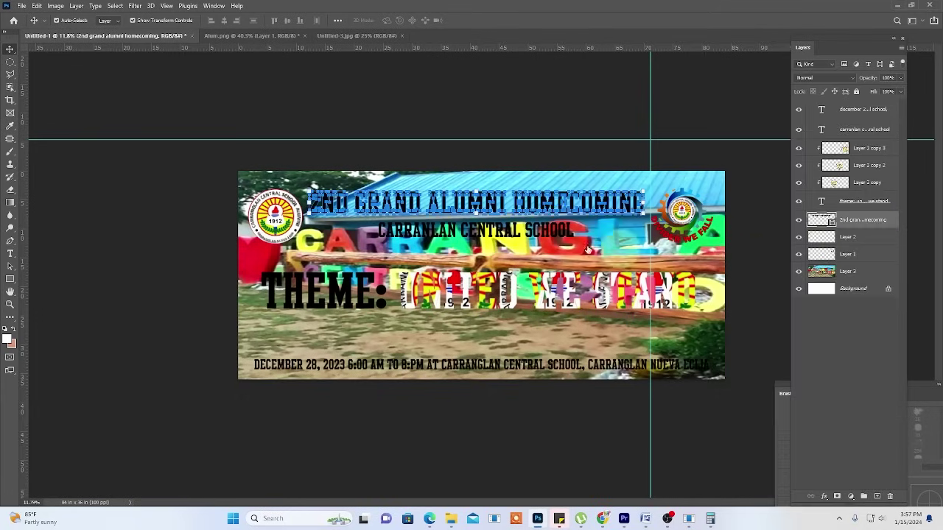
click(11, 266)
click(62, 269)
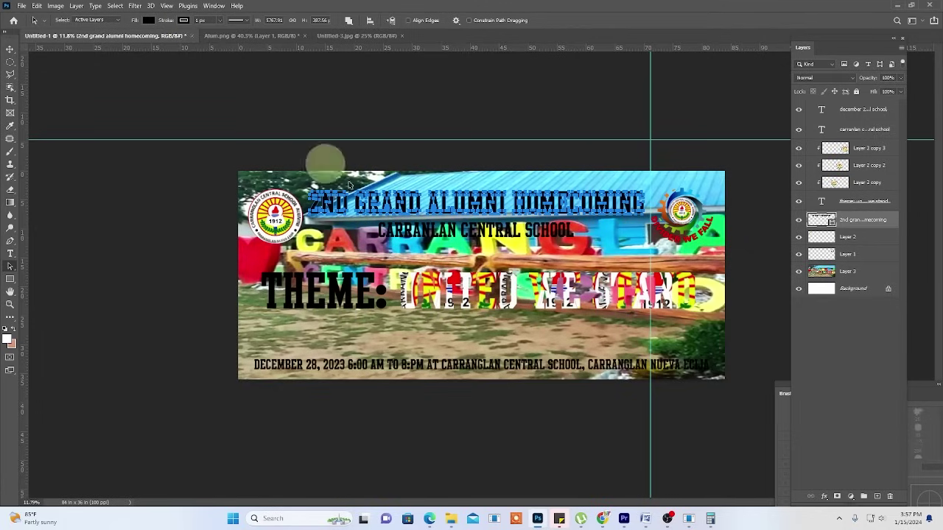
click(341, 209)
click(186, 21)
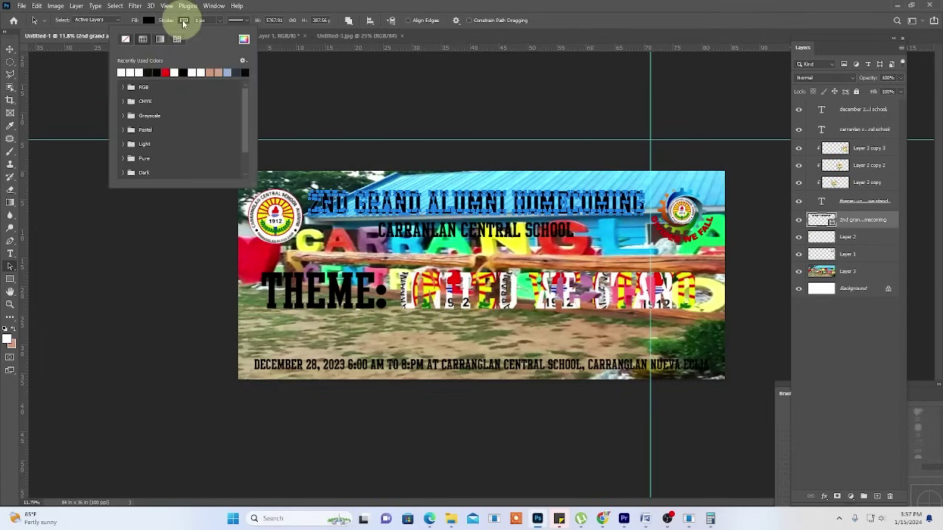
click(123, 72)
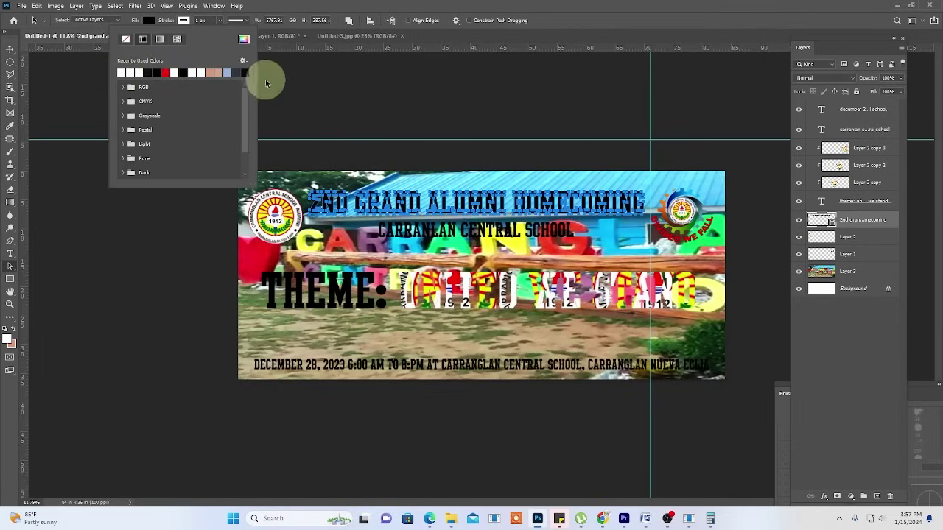
- Align the title's stroke to the outside of the letters in More Options
click(241, 22)
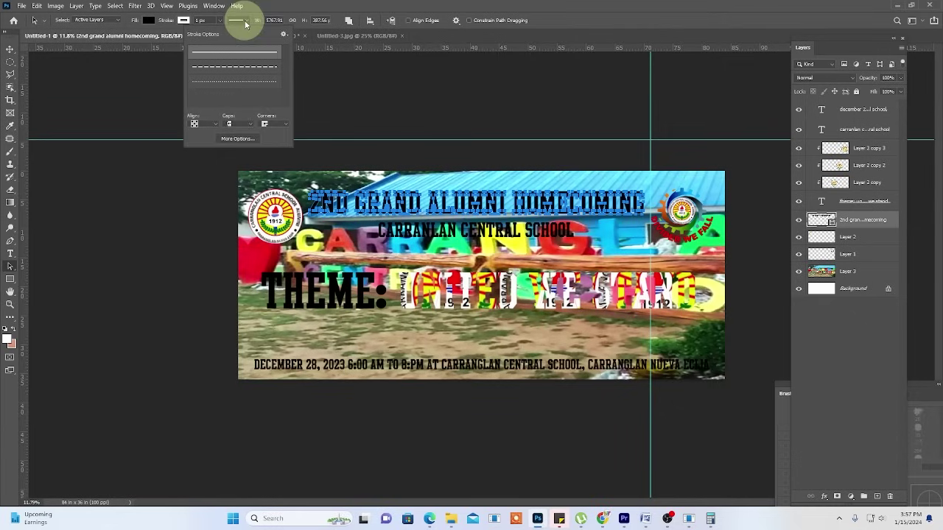
click(237, 140)
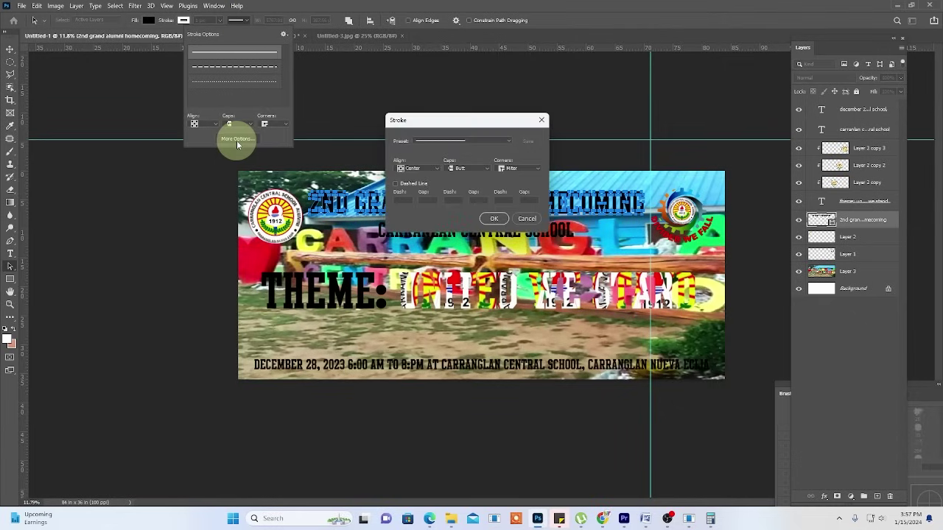
click(432, 169)
click(417, 193)
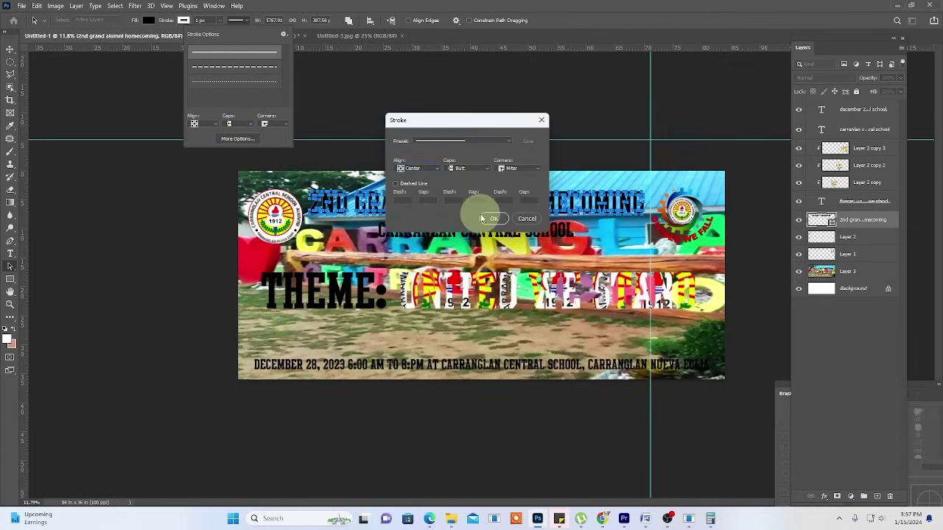
click(494, 219)
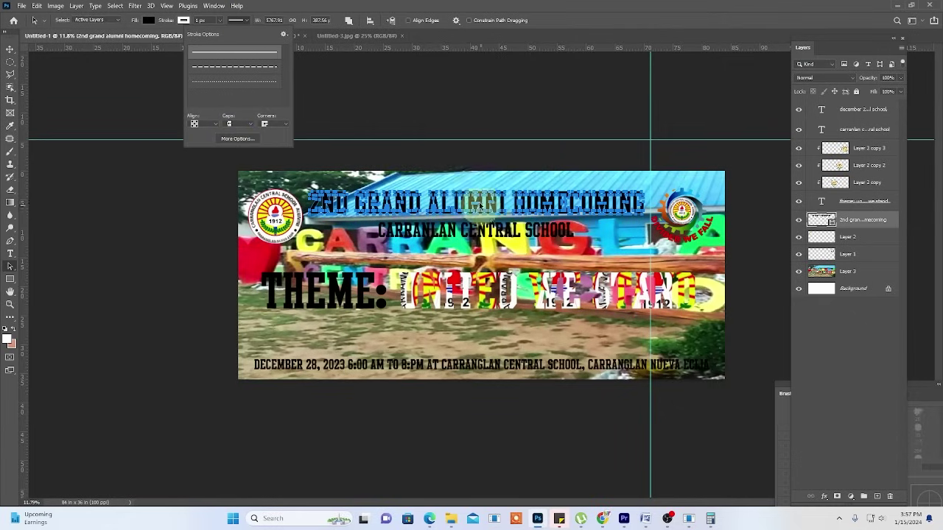
click(237, 138)
click(434, 169)
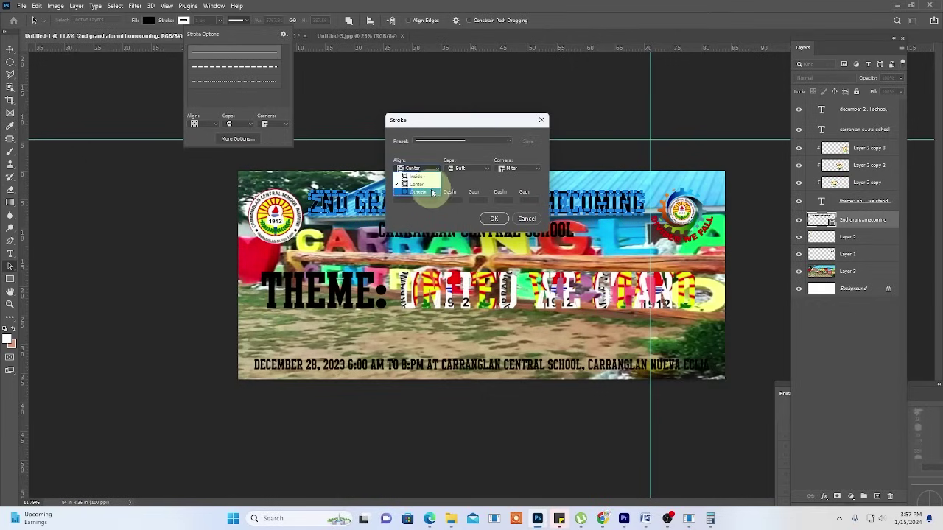
click(411, 193)
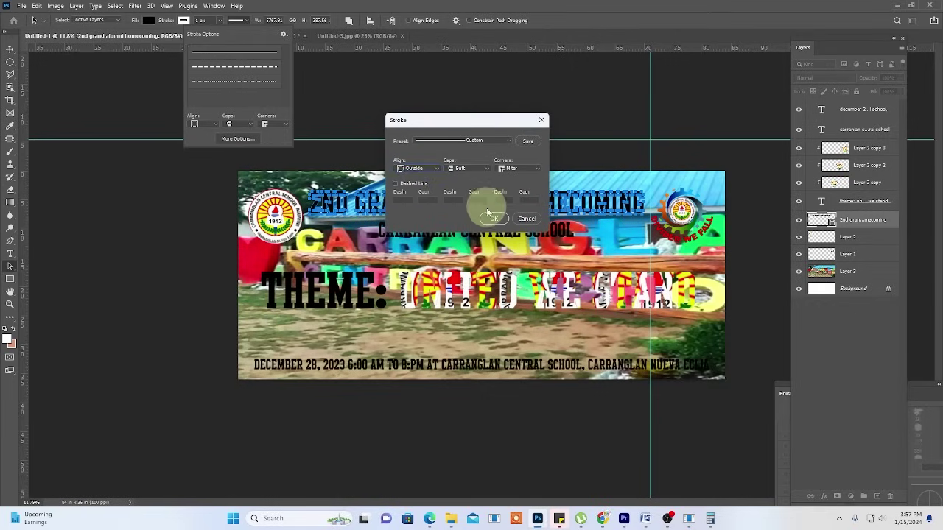
- Thicken the title's white outline to about 27 px and preview it
click(220, 22)
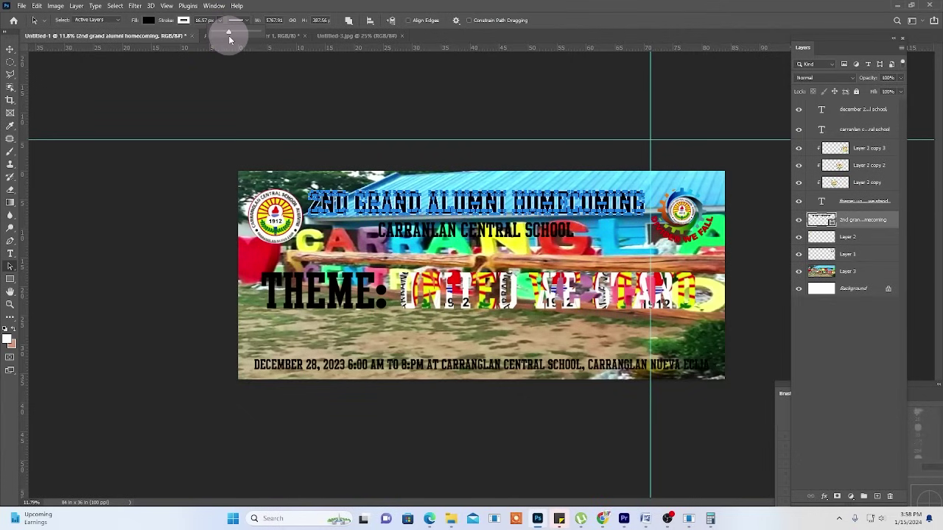
drag(229, 36, 231, 35)
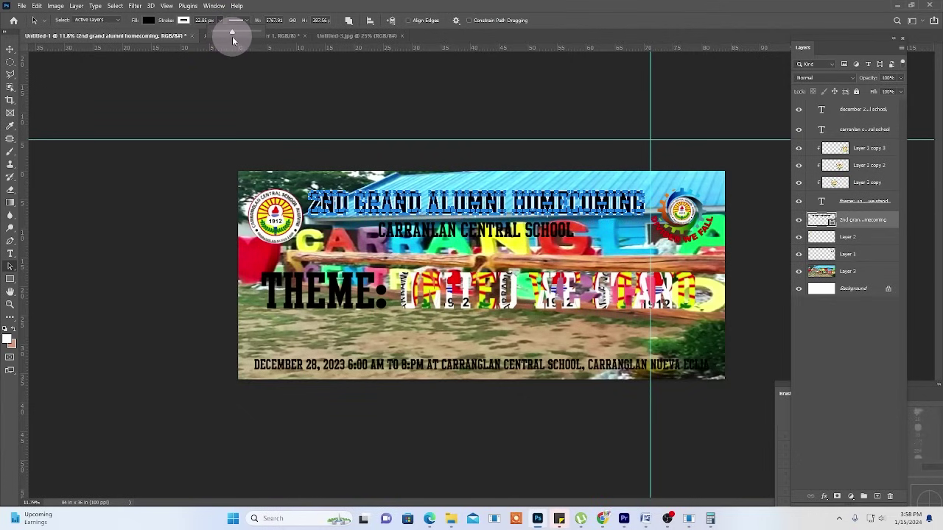
drag(232, 36, 234, 36)
click(196, 243)
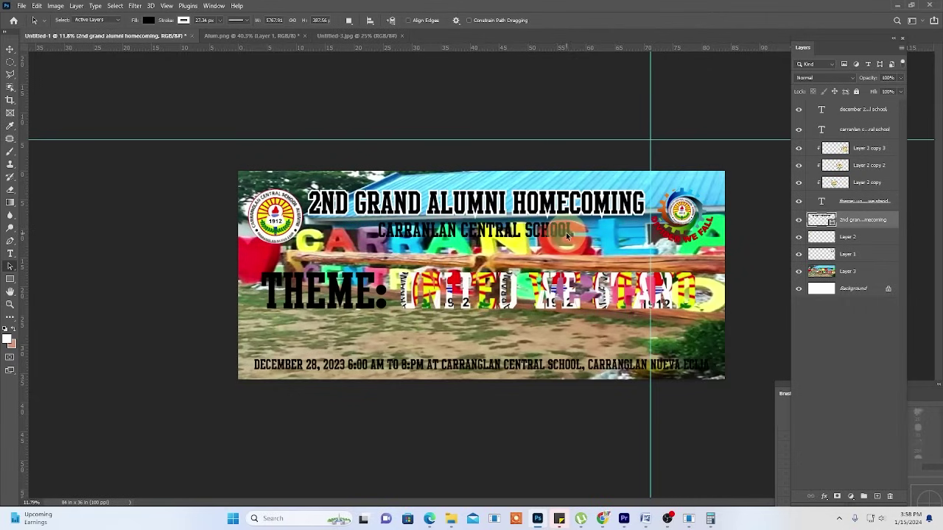
click(846, 319)
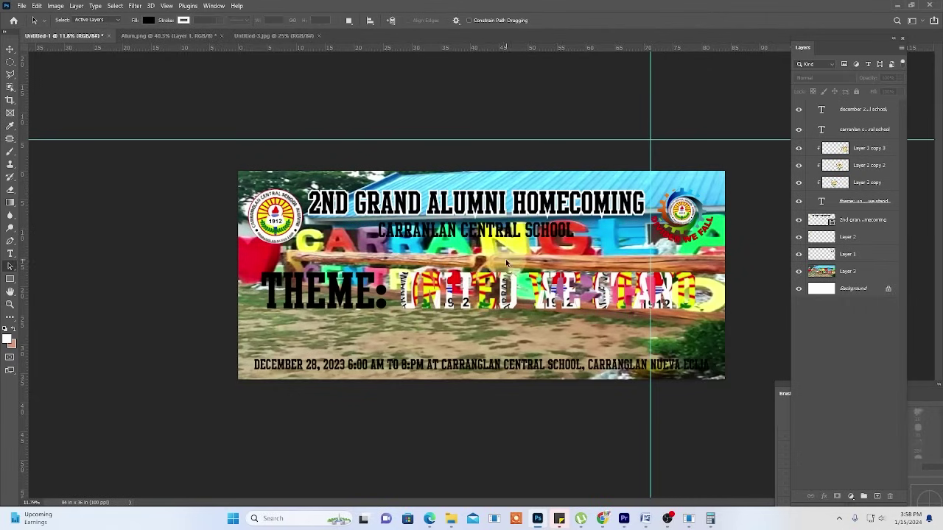
- Convert the CARRANLAN CENTRAL SCHOOL text to a shape and pick the Path Selection tool
click(798, 130)
click(798, 130)
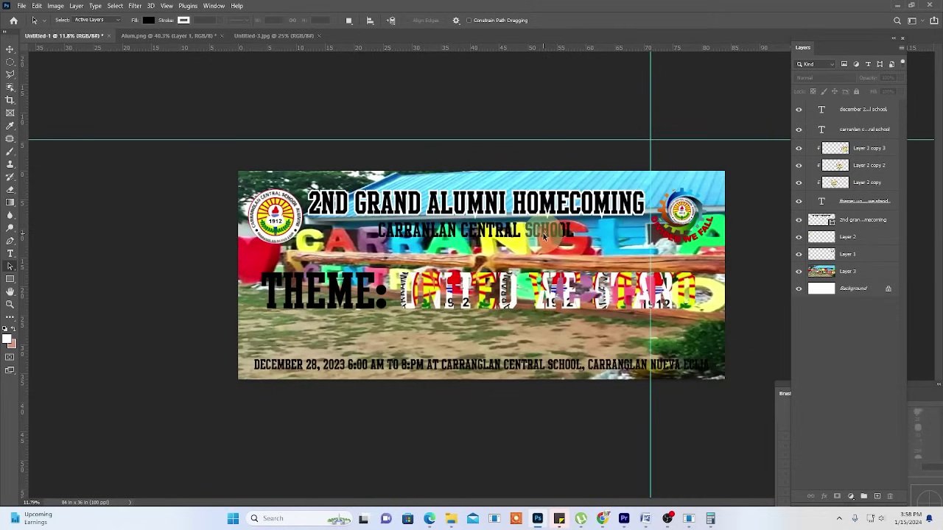
right_click(865, 137)
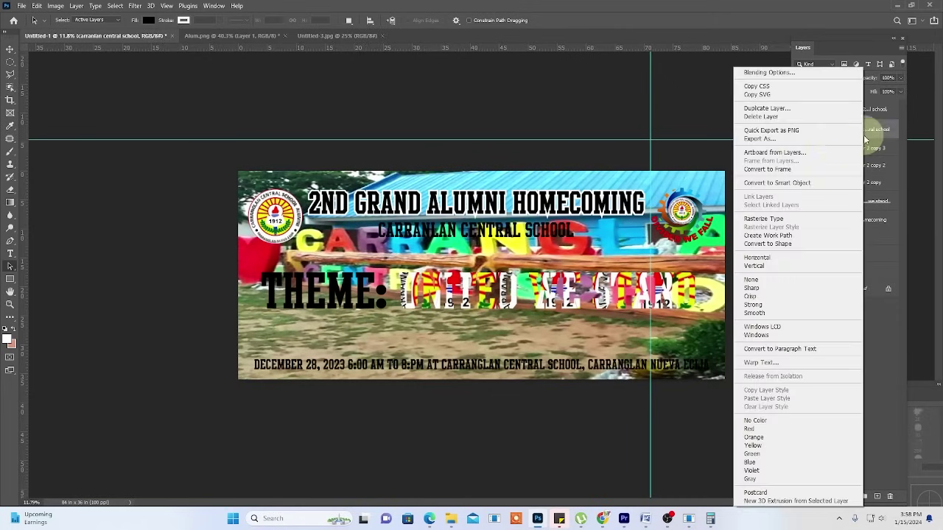
click(773, 245)
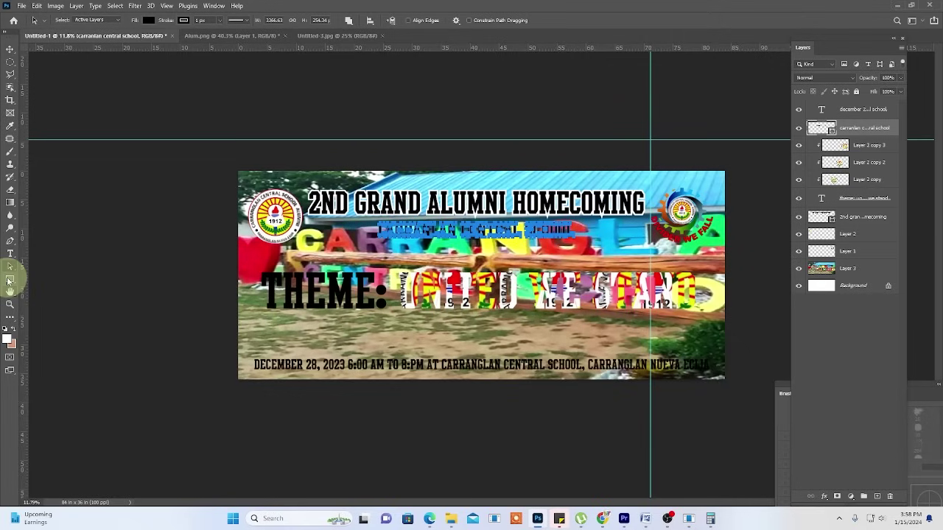
drag(8, 266, 54, 270)
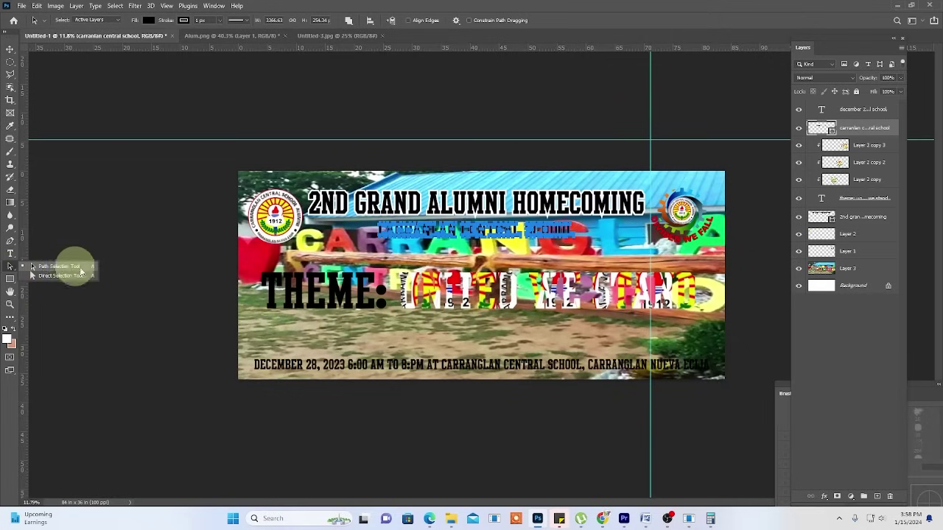
click(64, 269)
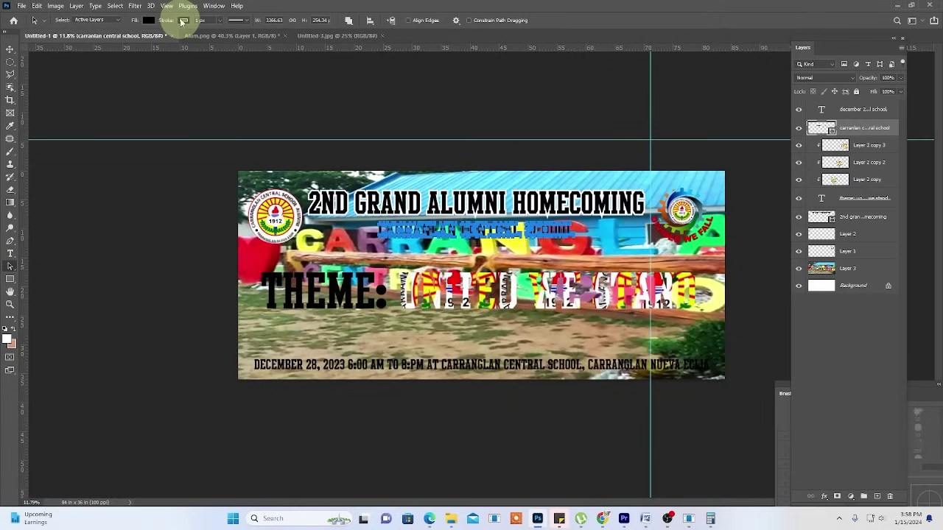
- Set the subtitle's stroke colour and align the stroke to the outside
click(183, 20)
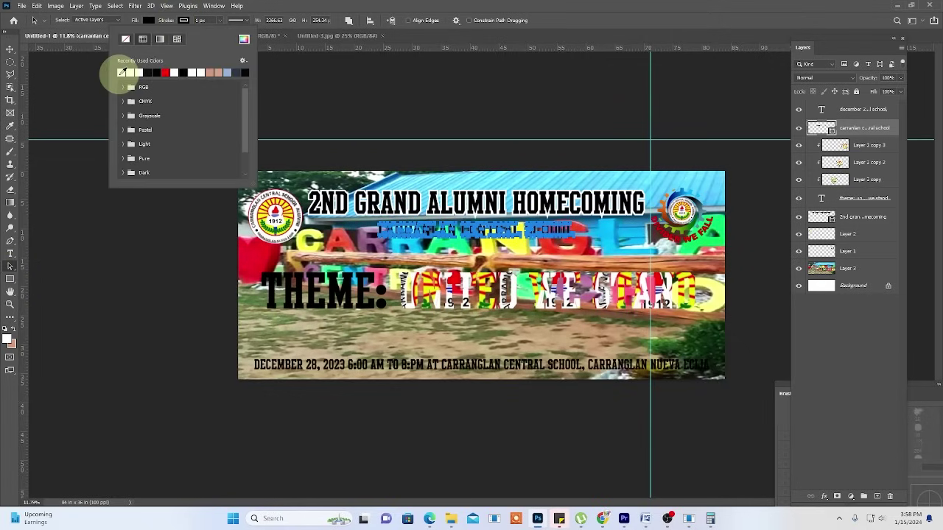
click(248, 21)
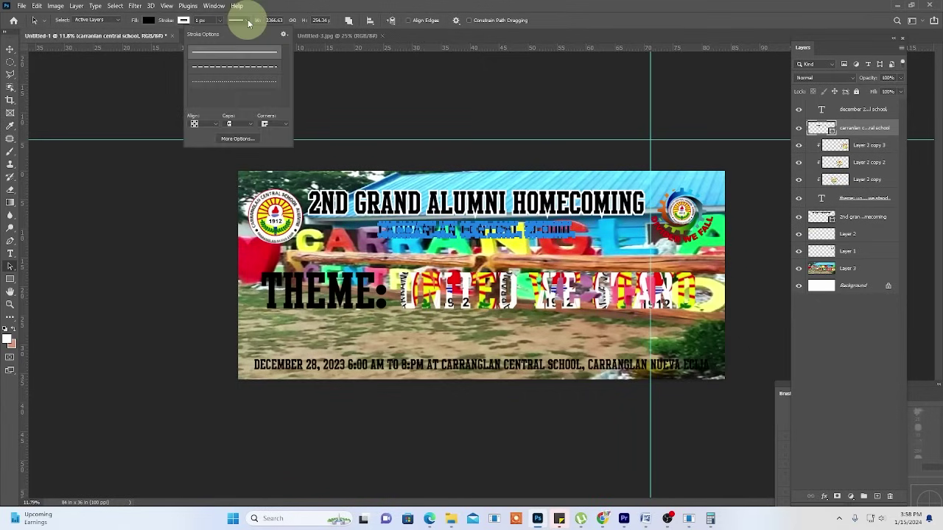
click(238, 140)
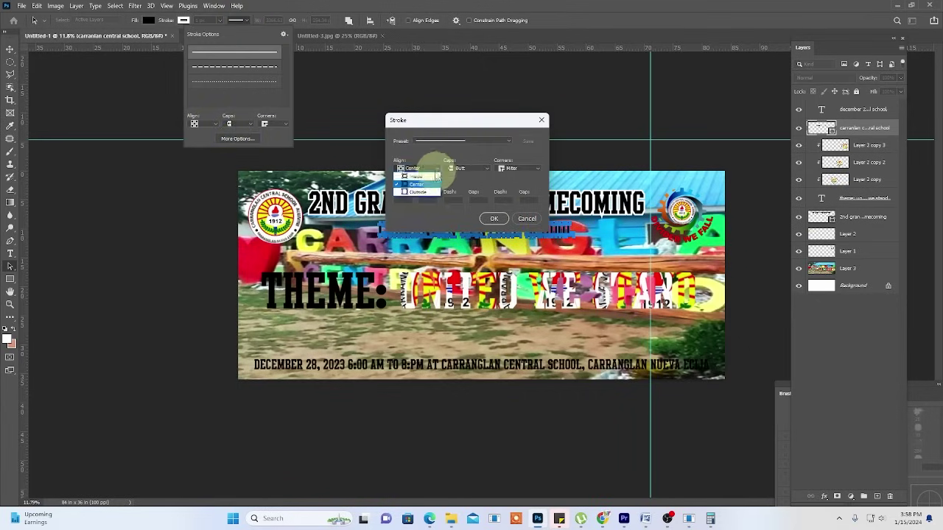
click(416, 193)
click(494, 219)
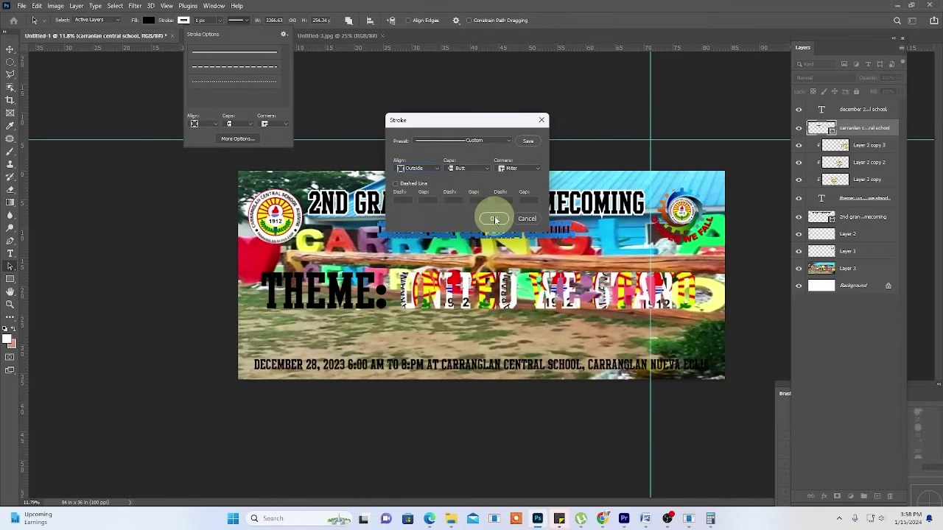
click(219, 23)
- Widen the subtitle's outline to about 28 px and preview the result
click(218, 36)
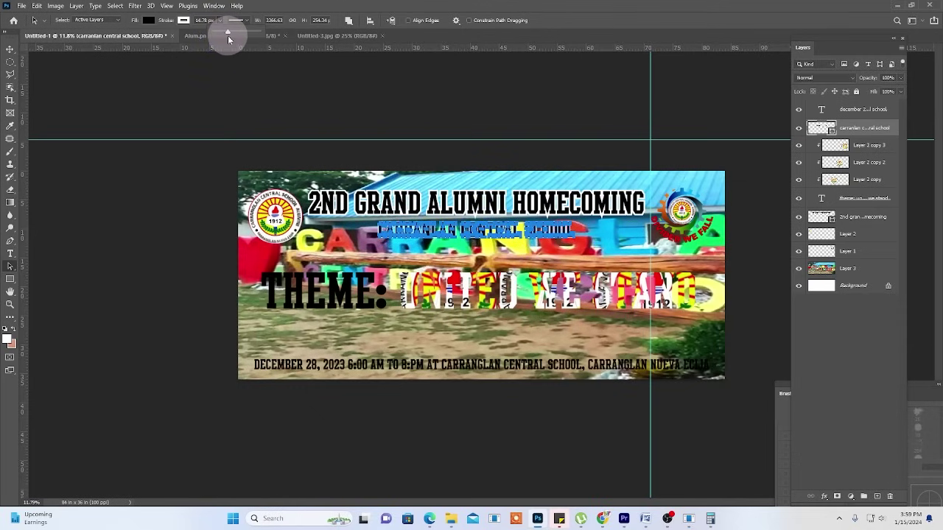
drag(227, 34, 229, 36)
click(422, 108)
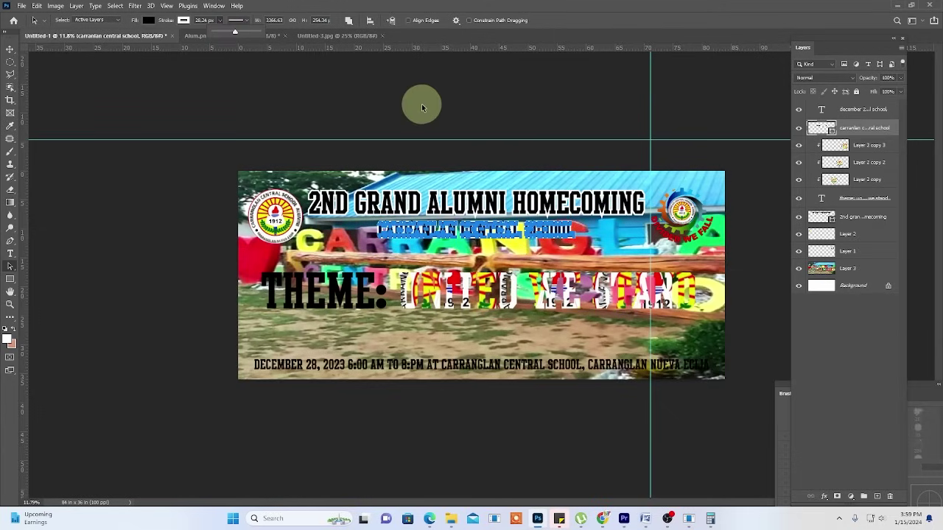
click(170, 197)
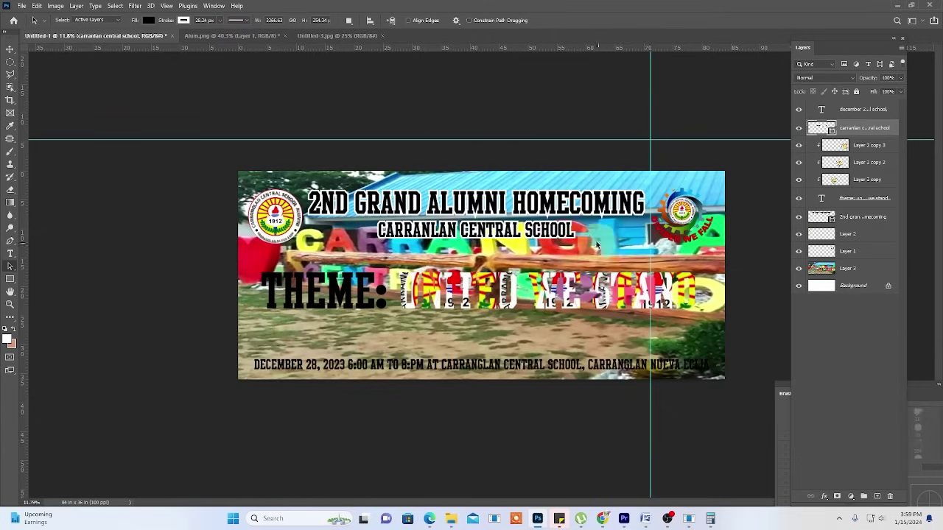
click(543, 174)
click(580, 262)
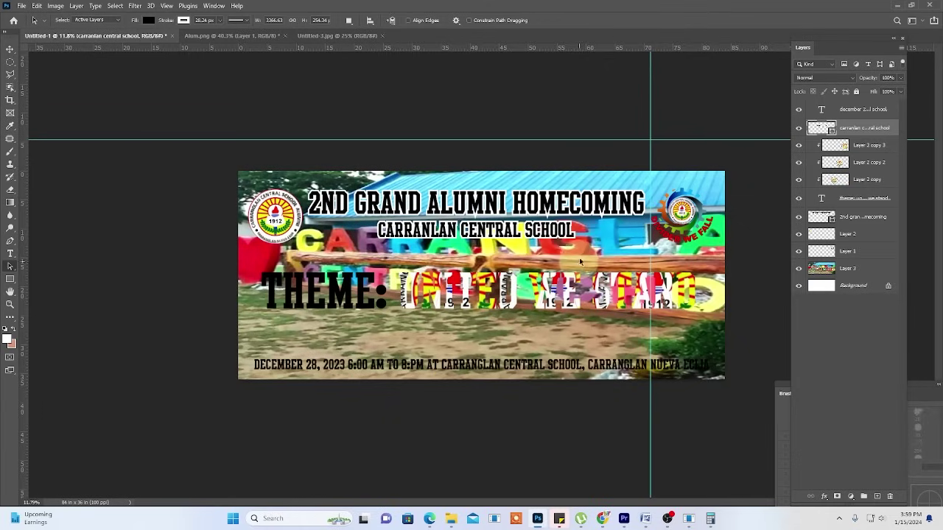
click(798, 199)
click(799, 199)
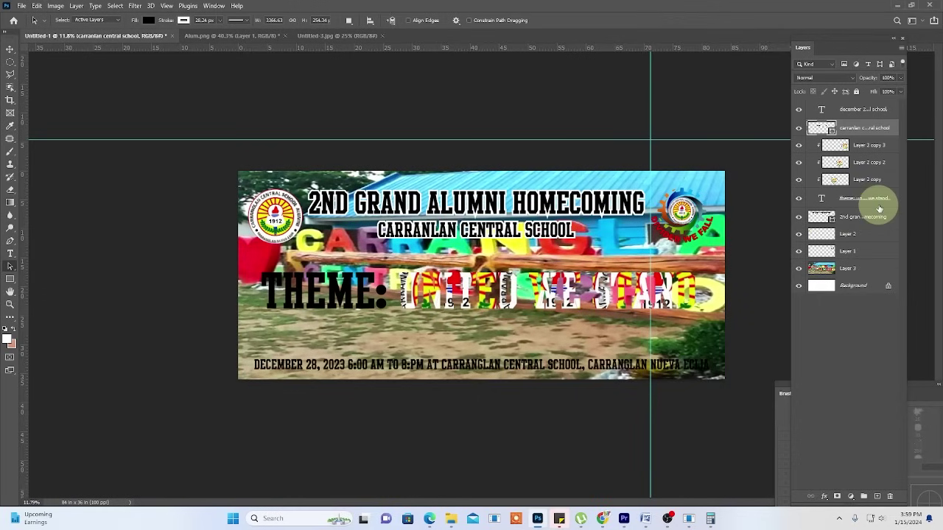
- Convert the THEME: UNITED WE STAND text layer to a shape with the Path Selection tool active
right_click(879, 206)
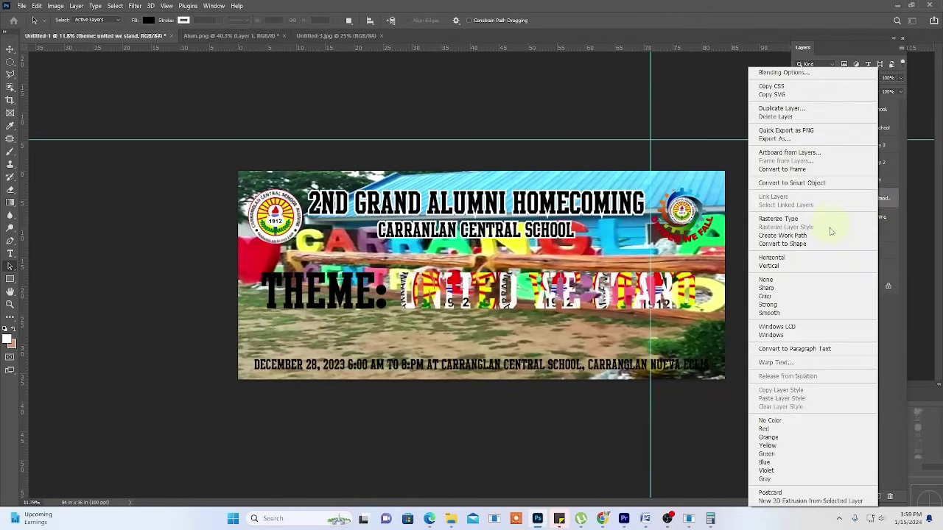
click(802, 245)
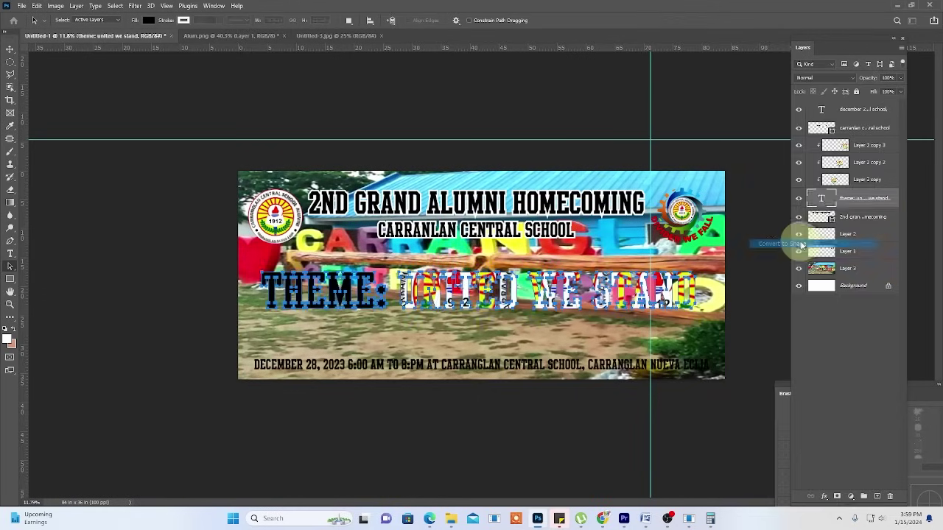
right_click(10, 268)
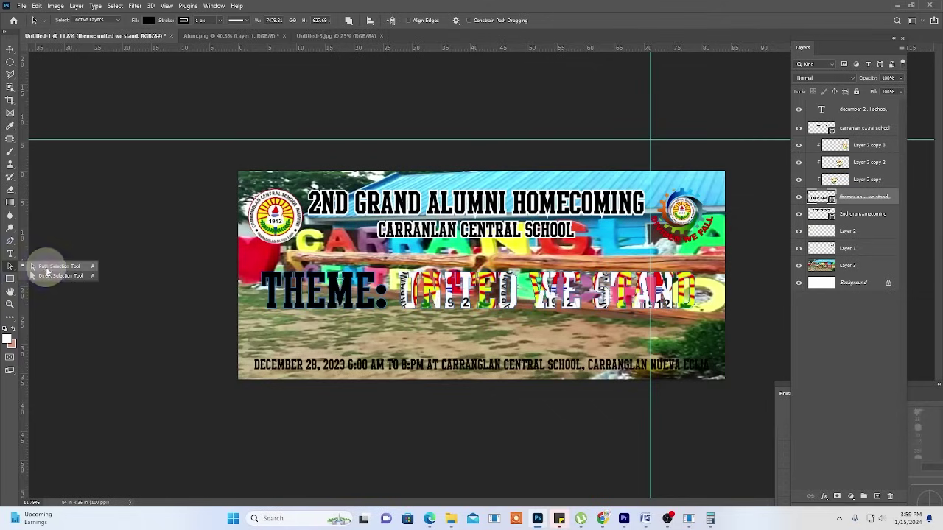
click(46, 275)
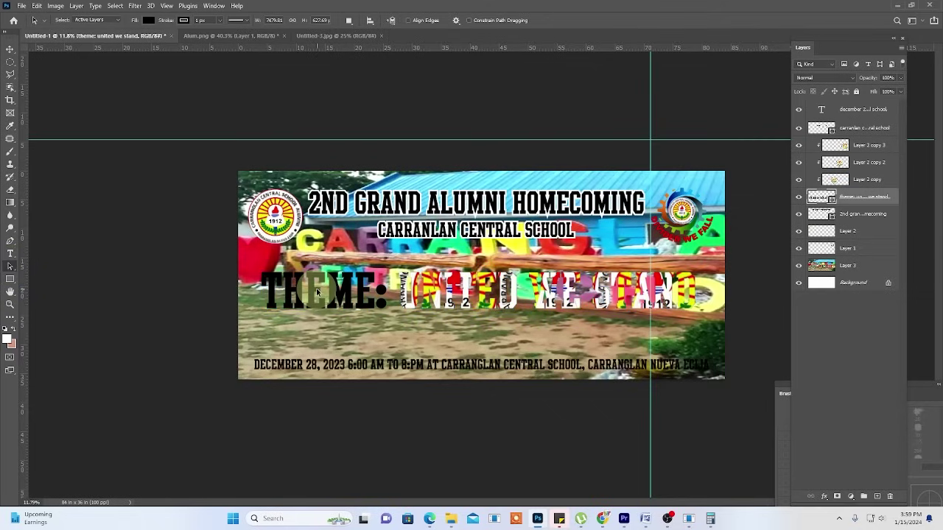
drag(882, 213, 871, 218)
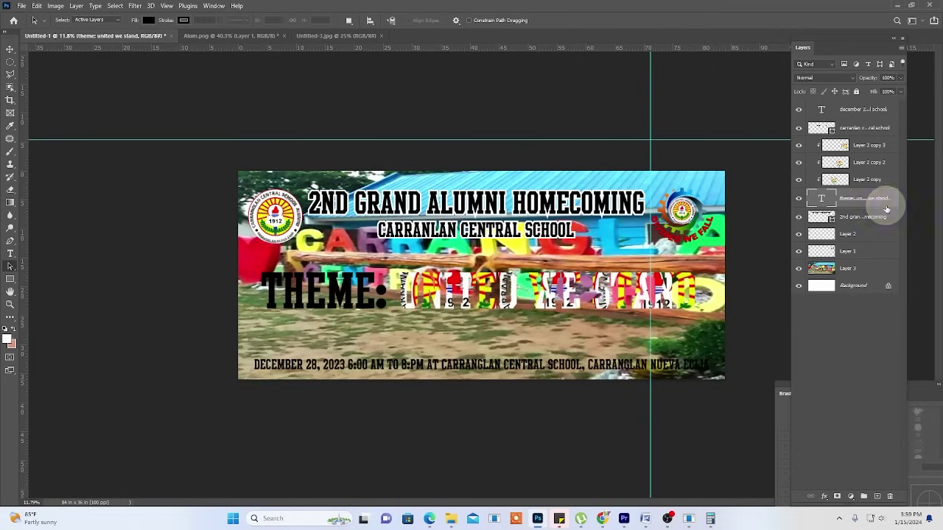
right_click(886, 210)
click(810, 245)
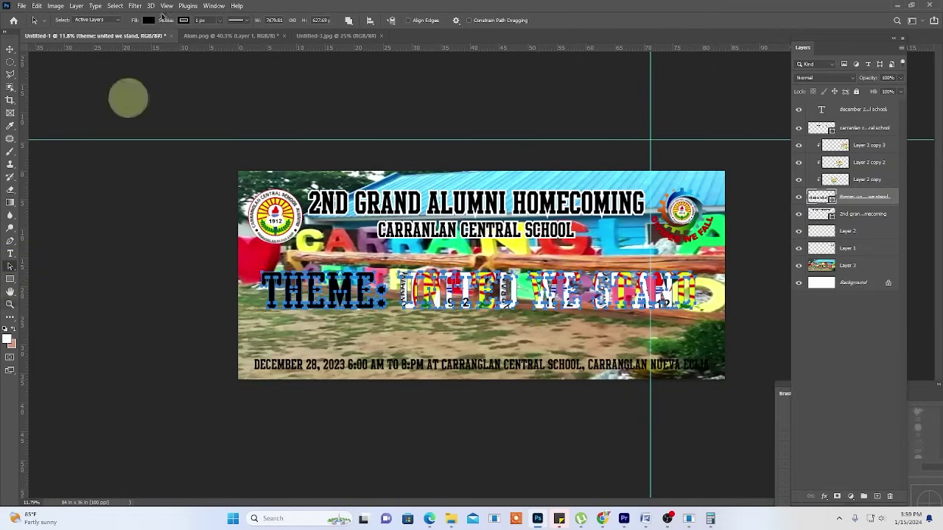
- Set the theme shape's stroke colour and align the stroke outside
click(184, 22)
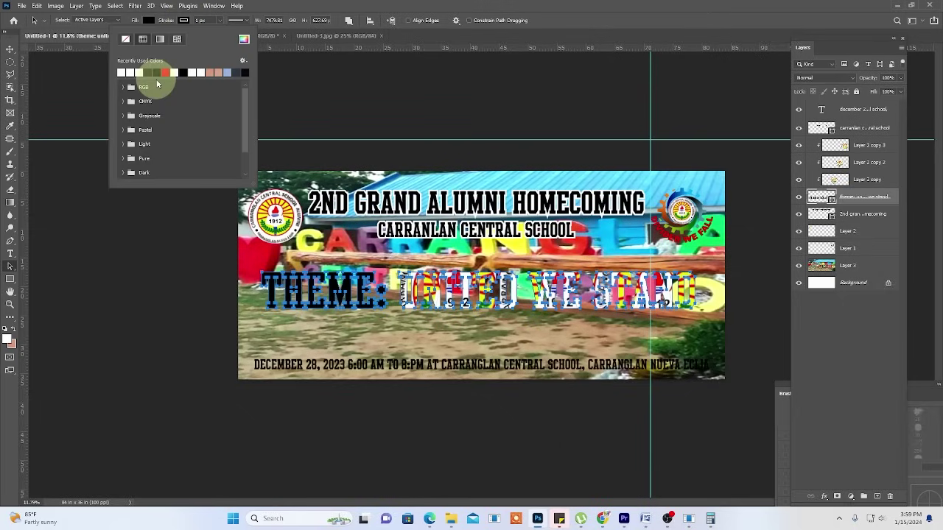
click(250, 22)
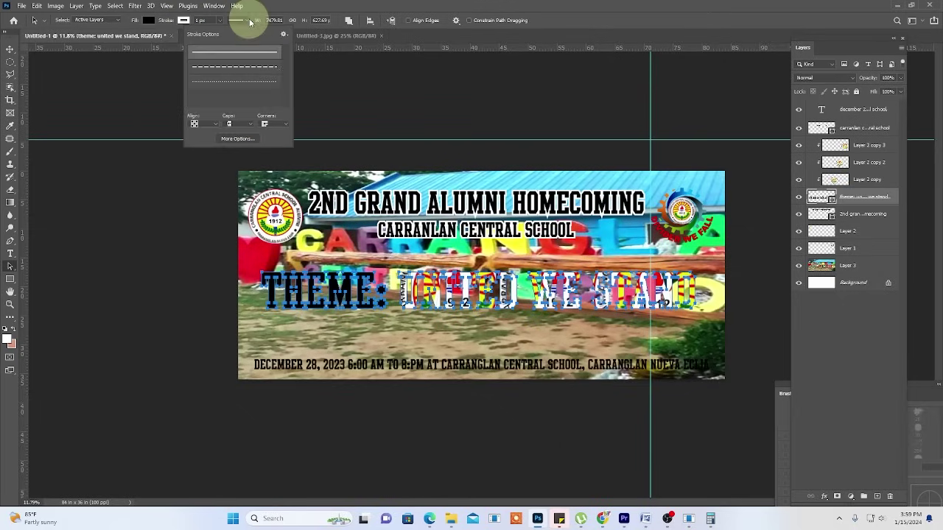
click(239, 139)
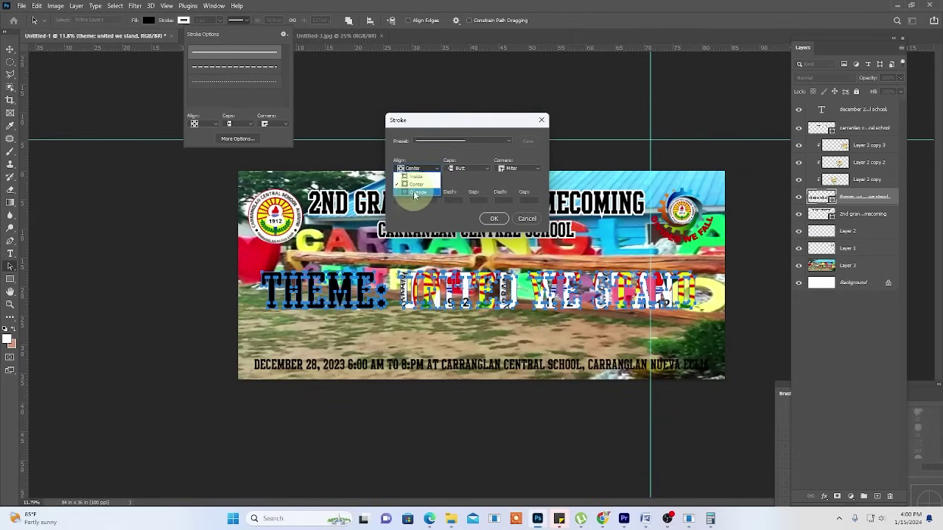
click(414, 192)
click(495, 219)
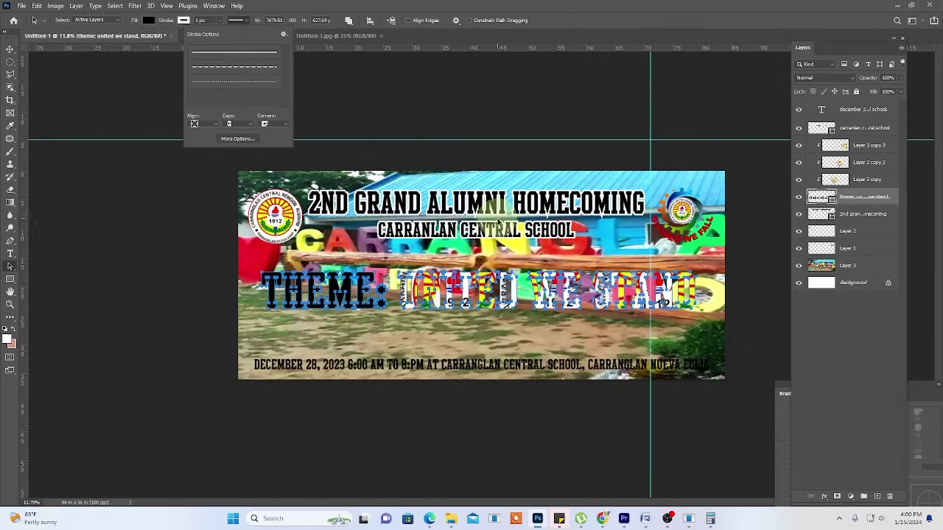
- Widen the theme outline to 33.62 px, preview it, then undo back to the thin outline
click(219, 22)
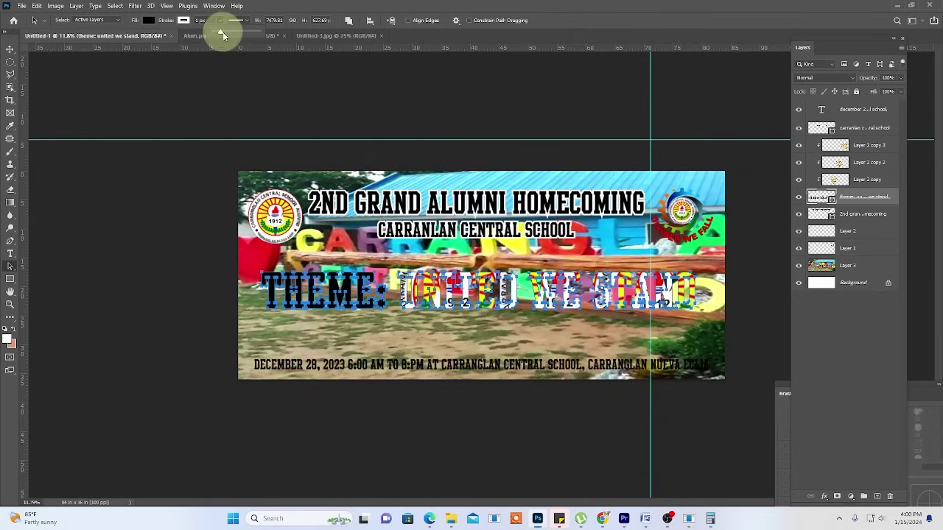
drag(223, 37, 238, 45)
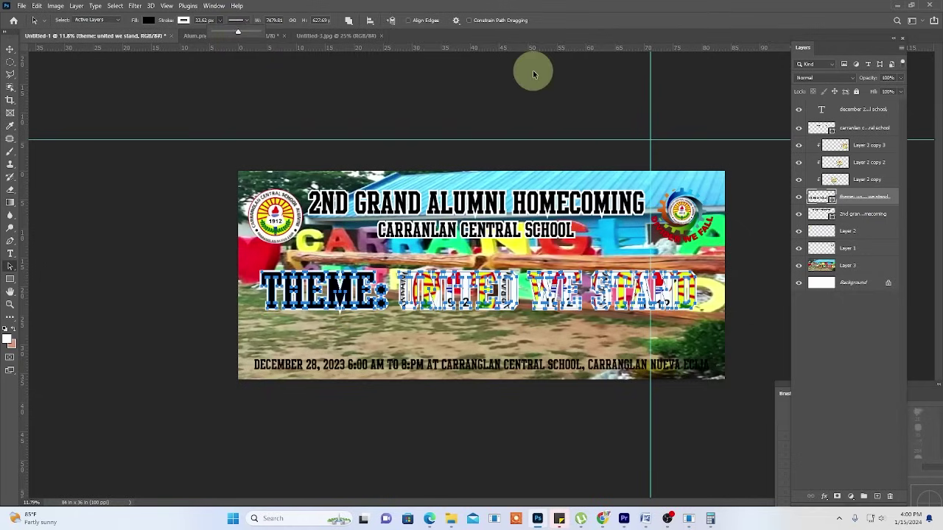
click(184, 235)
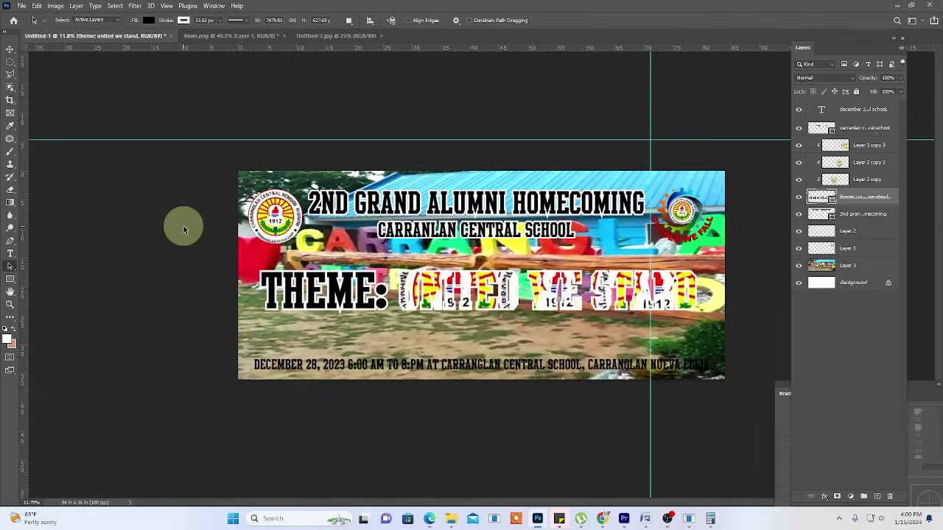
drag(331, 176, 331, 172)
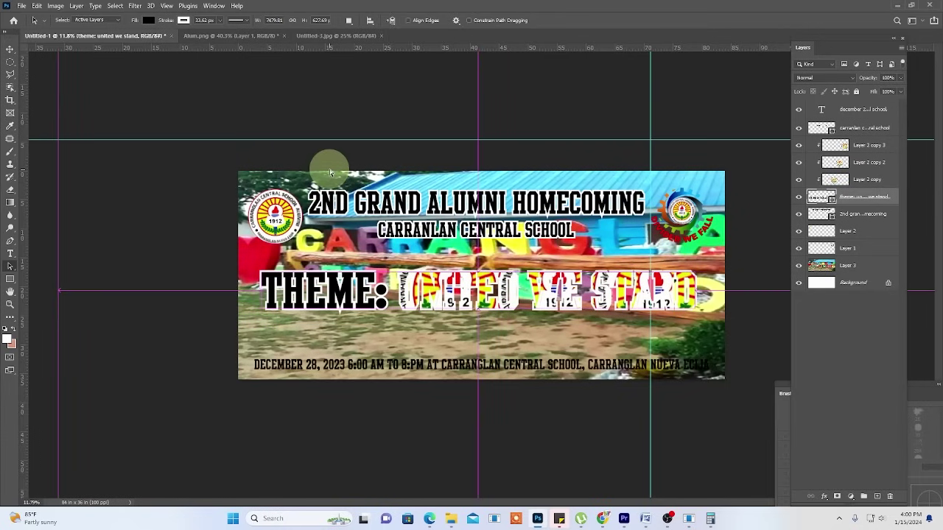
key(ctrl+z)
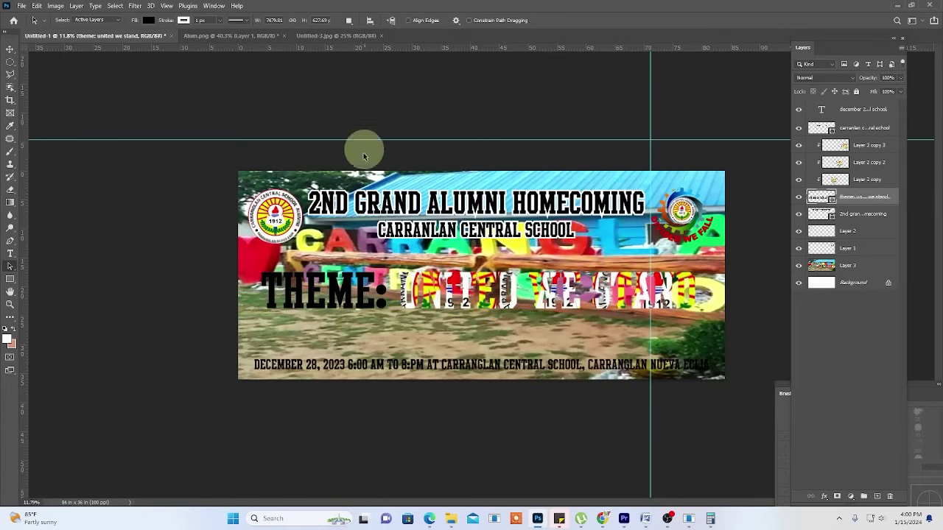
- Duplicate the THEME: UNITED WE STAND shape layer
right_click(893, 199)
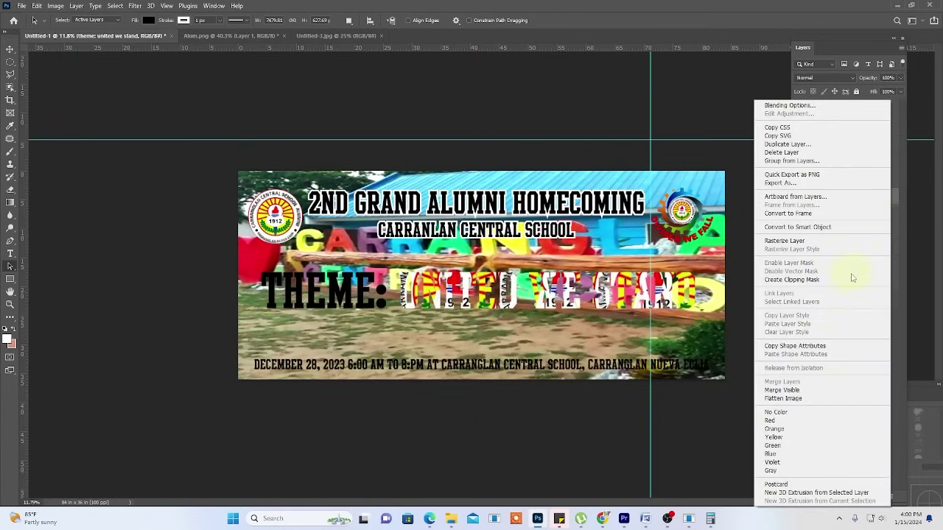
click(392, 103)
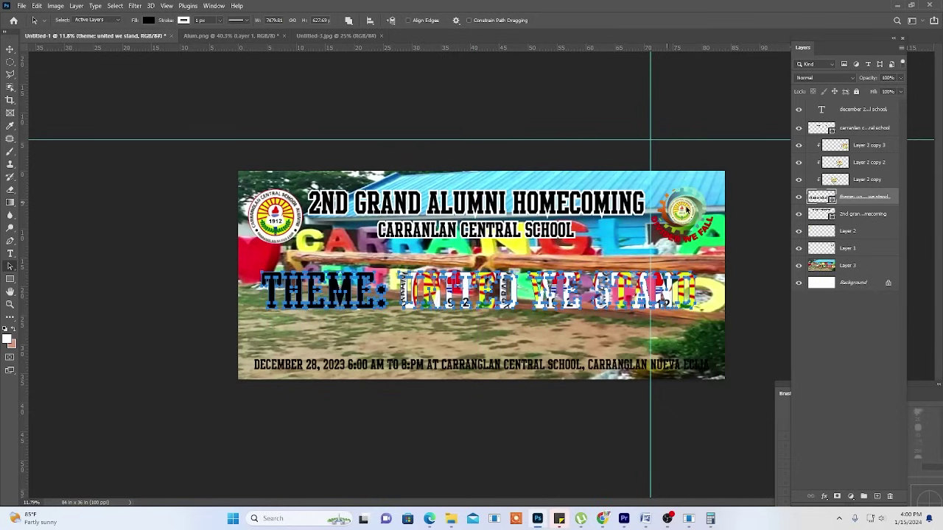
click(733, 168)
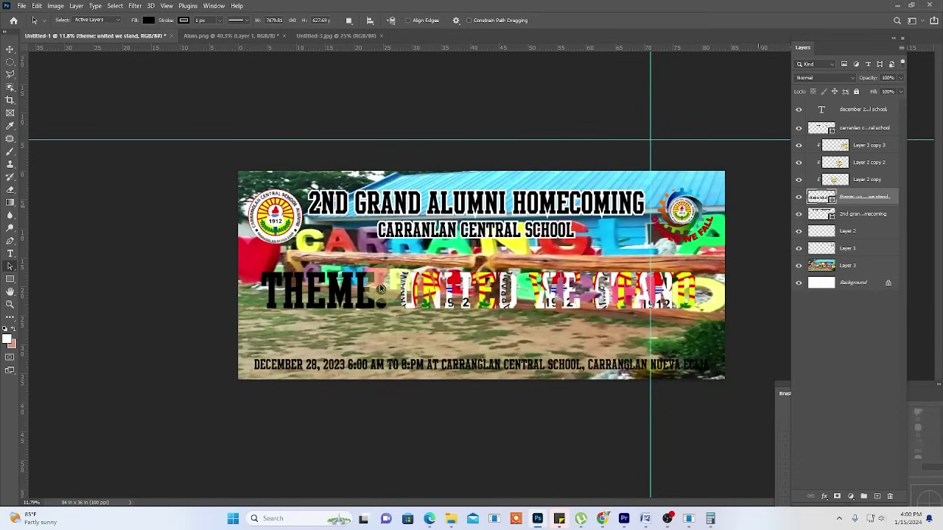
right_click(890, 196)
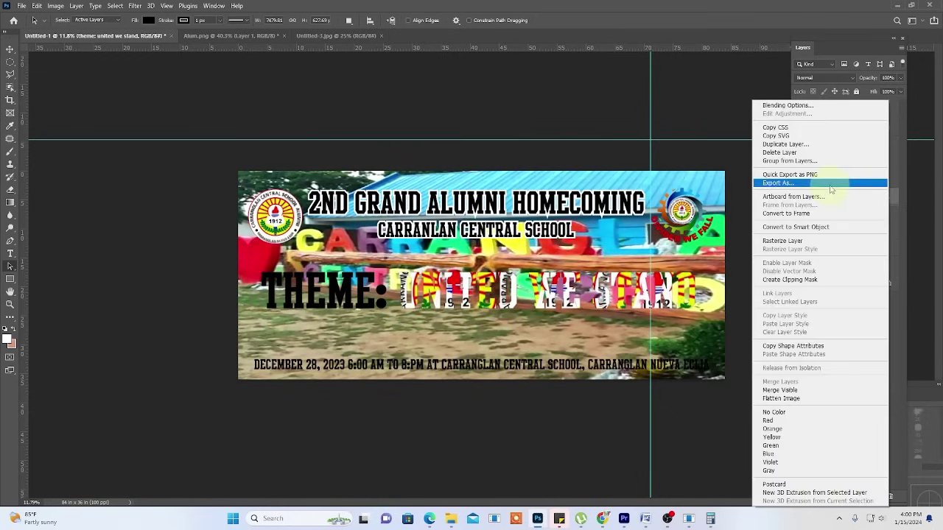
click(785, 144)
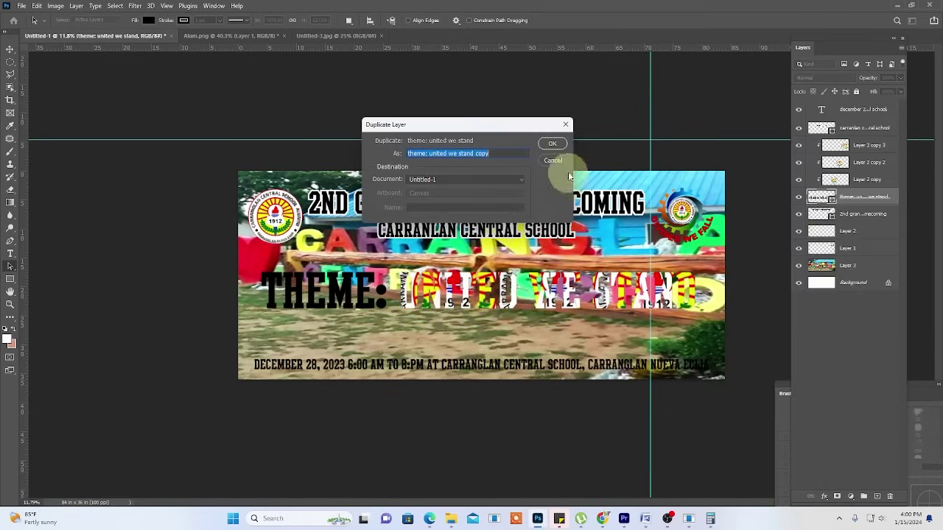
click(558, 144)
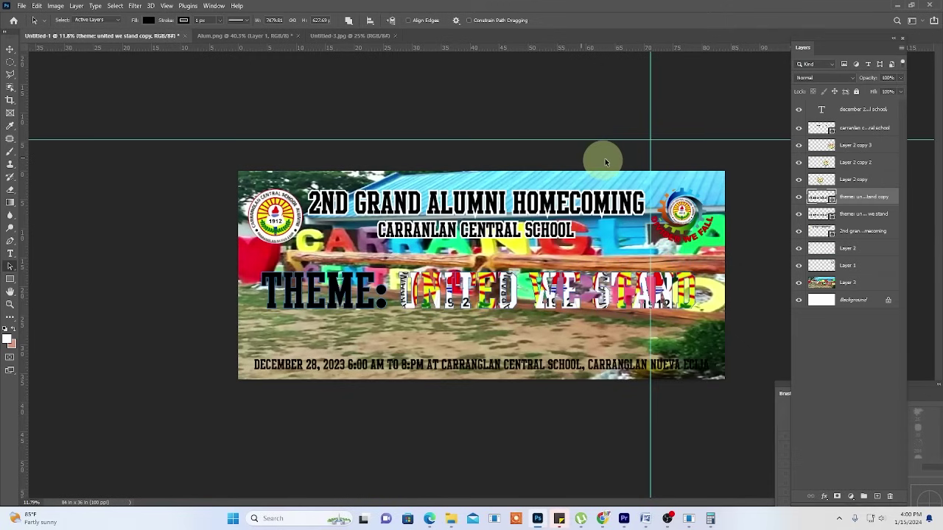
- Clip the seal copies into the theme text, rearranging a seal layer onto it
right_click(860, 179)
click(806, 280)
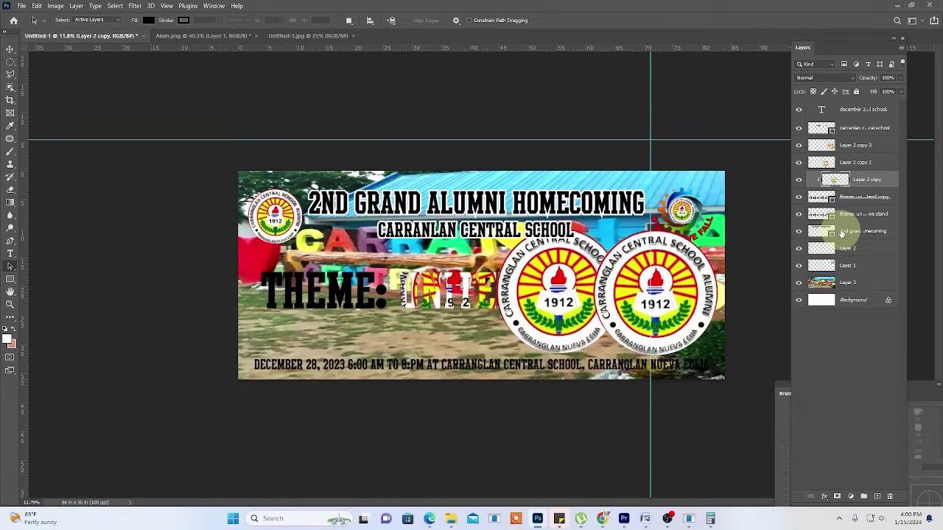
key(ctrl+z)
key(ctrl+z)
drag(831, 243, 817, 238)
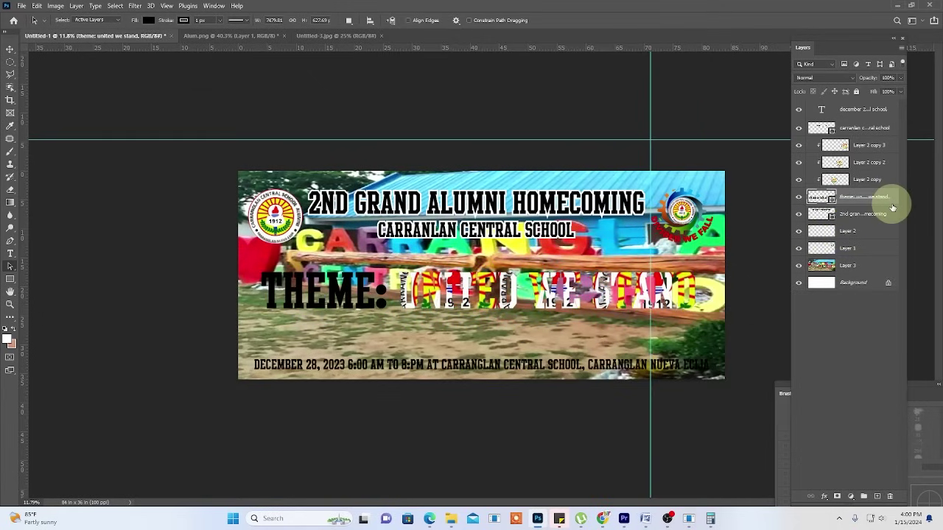
- Add a black Stroke layer style to the THEME: UNITED WE STAND text
double_click(893, 208)
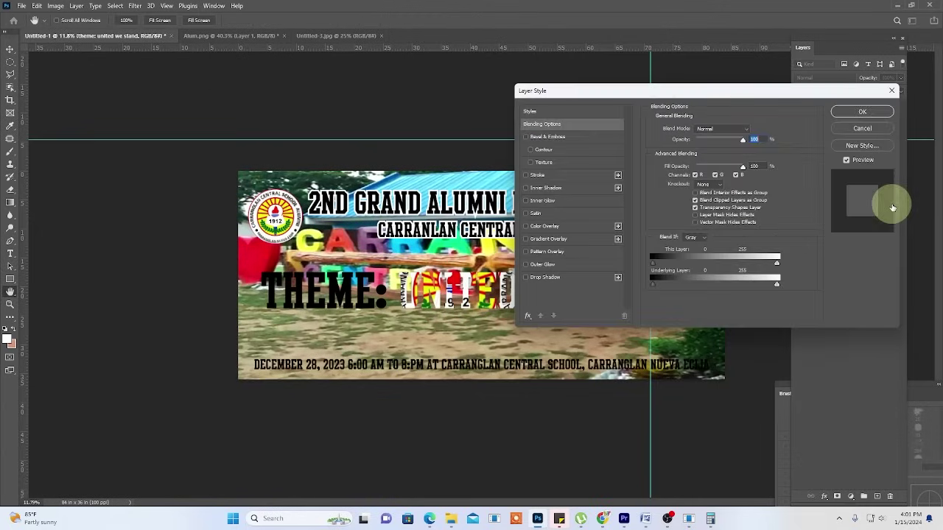
click(571, 176)
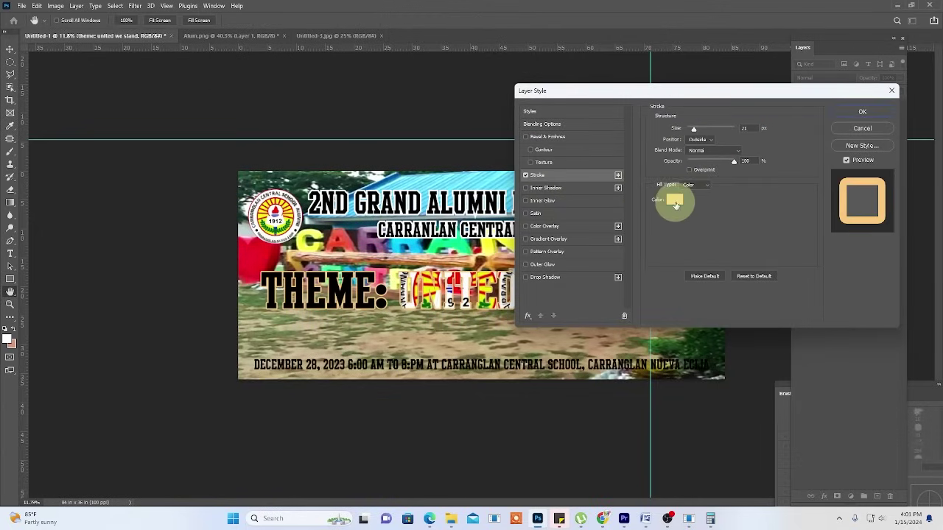
click(675, 205)
drag(710, 196, 805, 278)
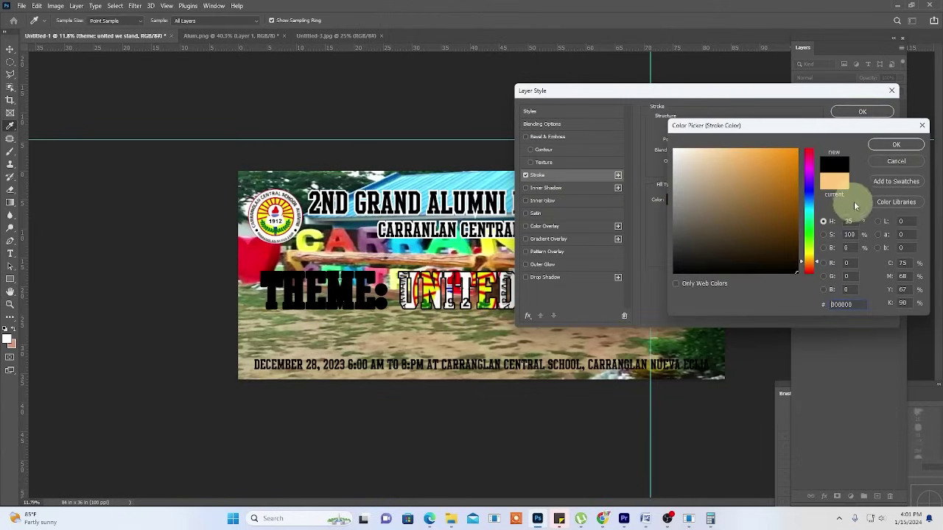
click(894, 145)
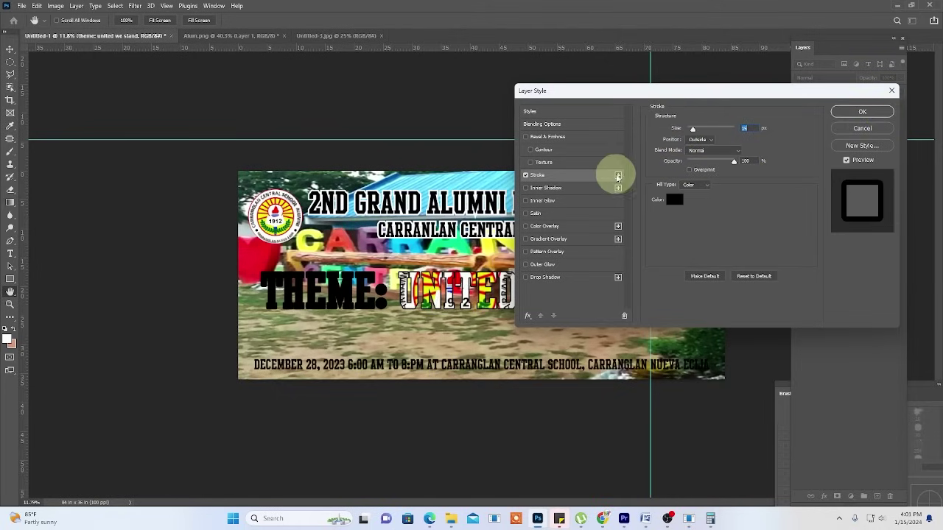
- Add a second, 70 px white Stroke to the theme text and apply both strokes
click(617, 175)
click(673, 200)
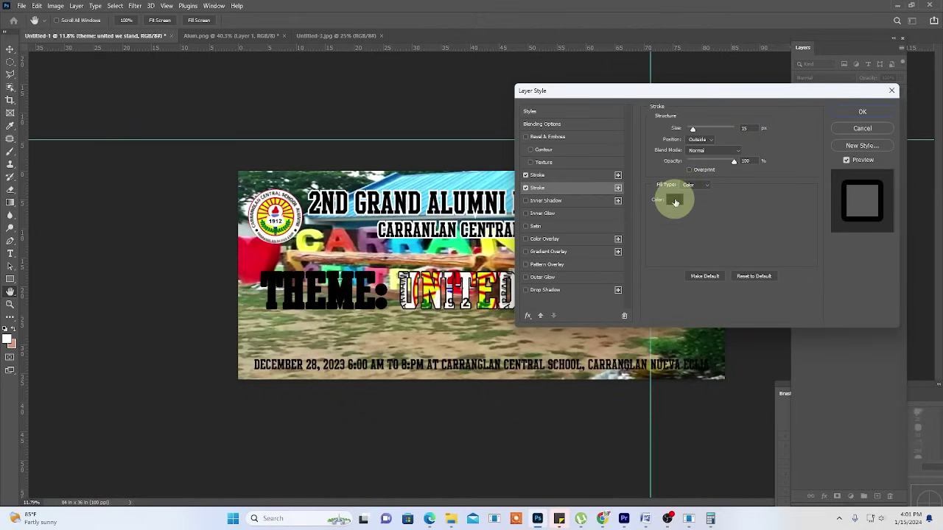
drag(685, 183, 667, 129)
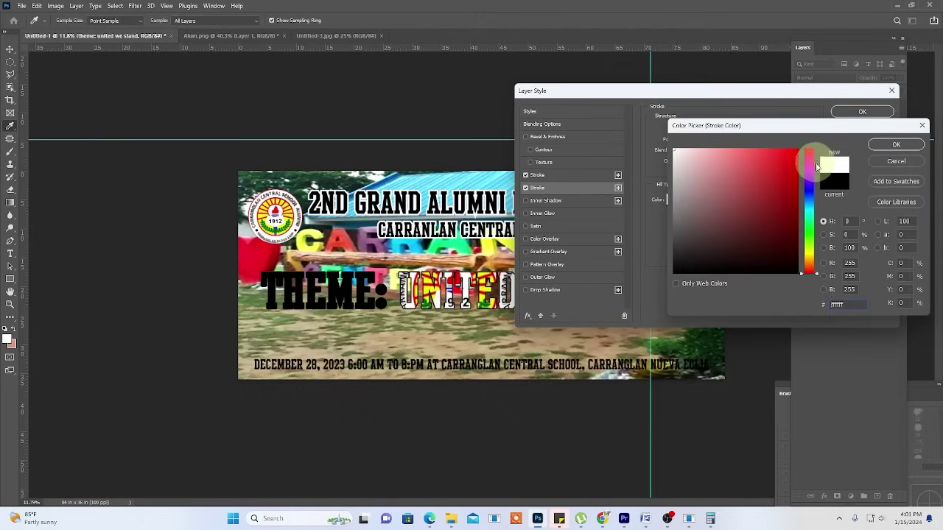
click(892, 145)
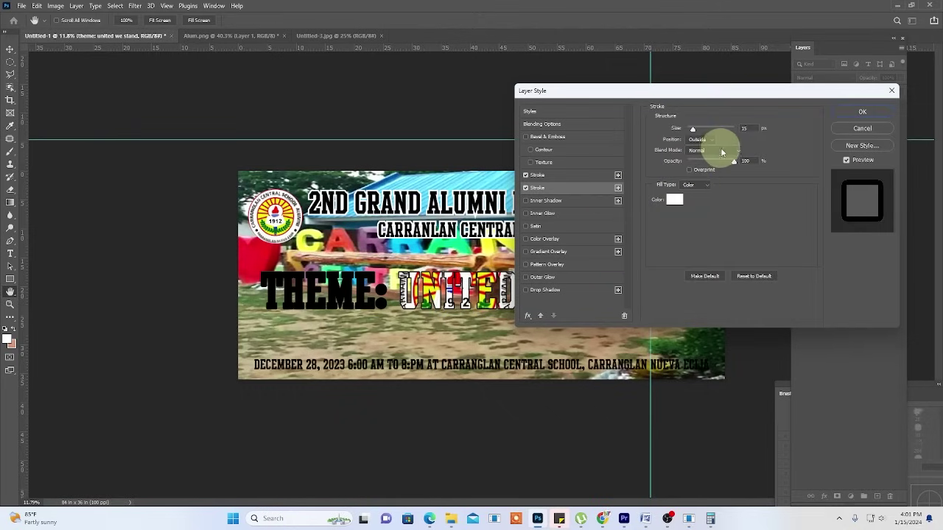
drag(692, 131, 702, 130)
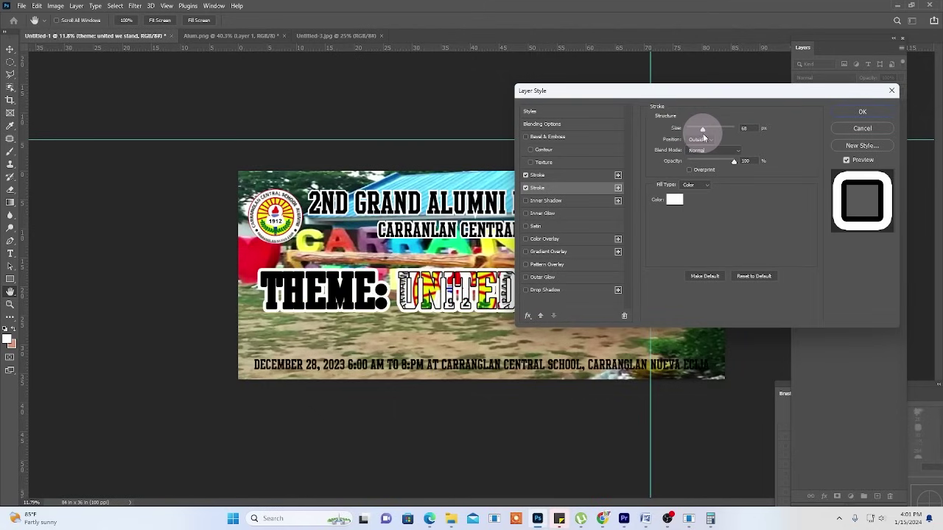
click(863, 111)
scroll(543, 248, up, 3)
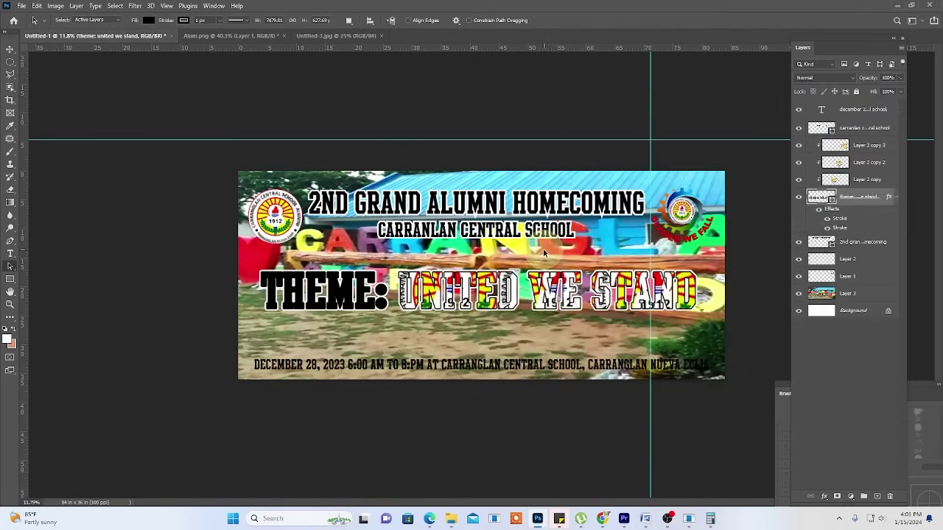
scroll(543, 249, down, 3)
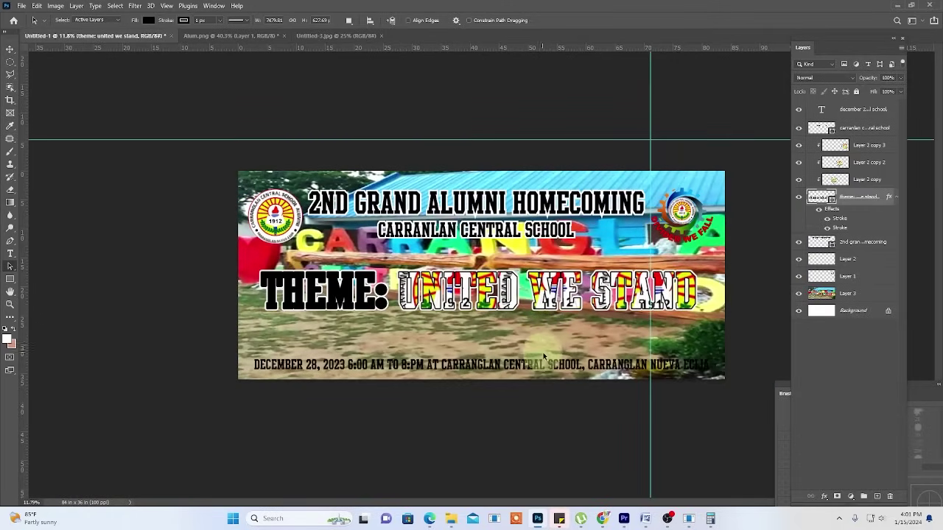
- Convert the December 28 date text to a shape with a white stroke
click(850, 376)
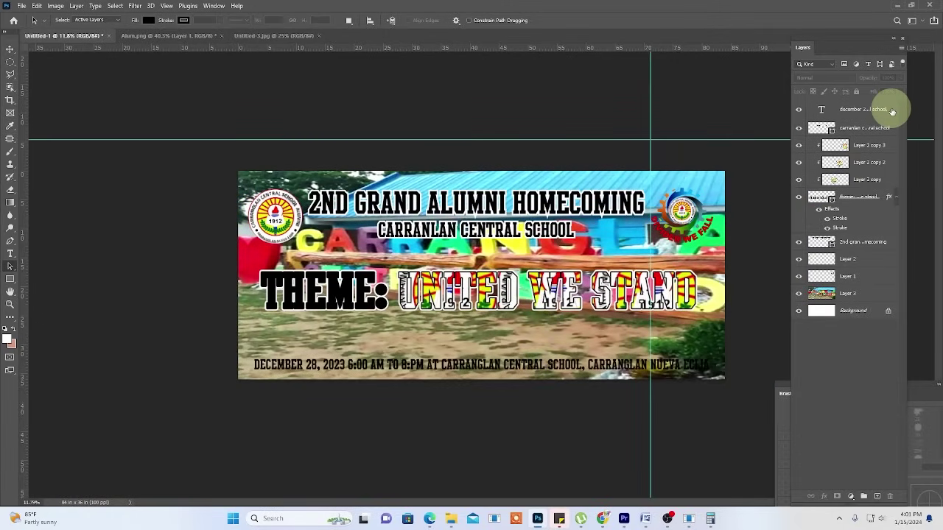
right_click(892, 110)
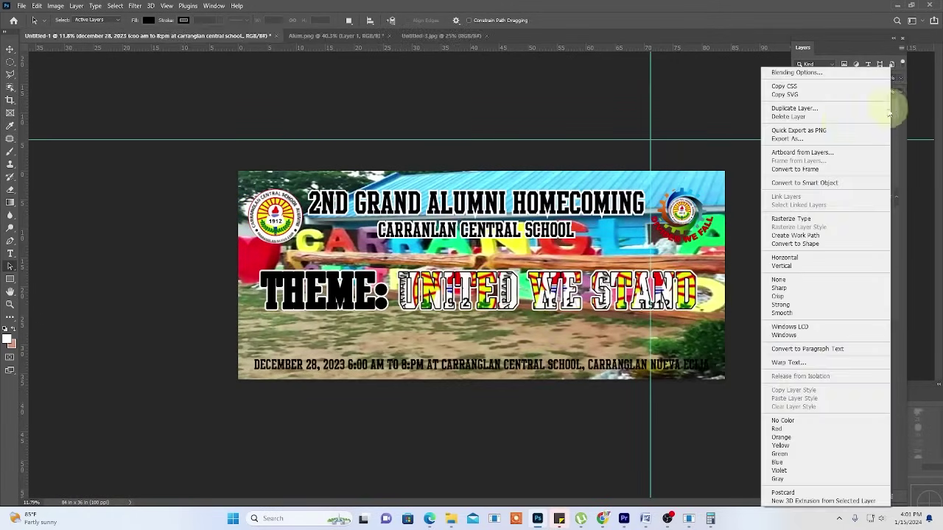
click(814, 244)
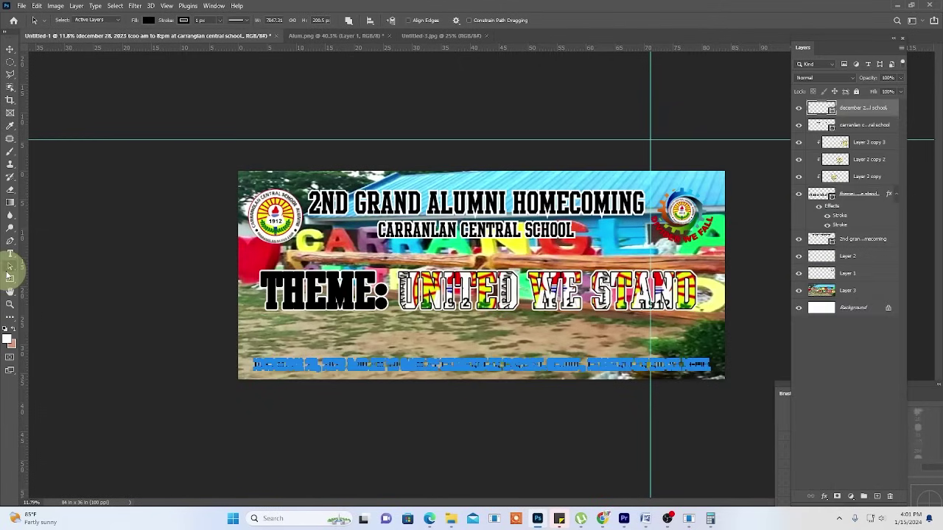
click(186, 20)
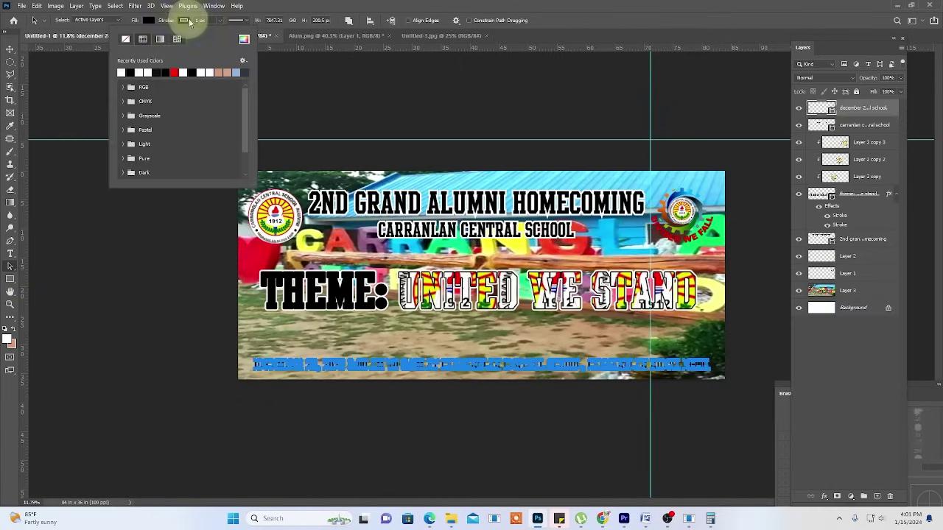
click(124, 71)
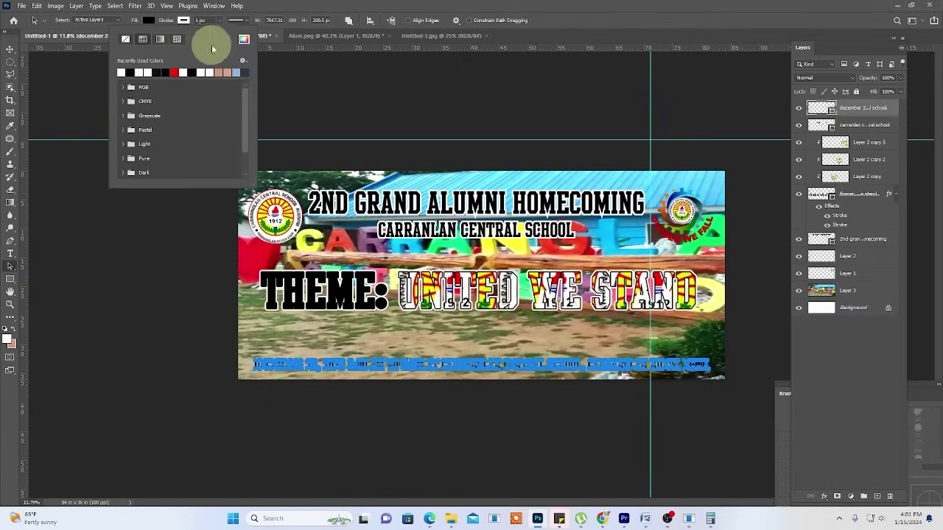
- Align the date shape's white stroke Outside and increase its width
click(245, 20)
click(242, 139)
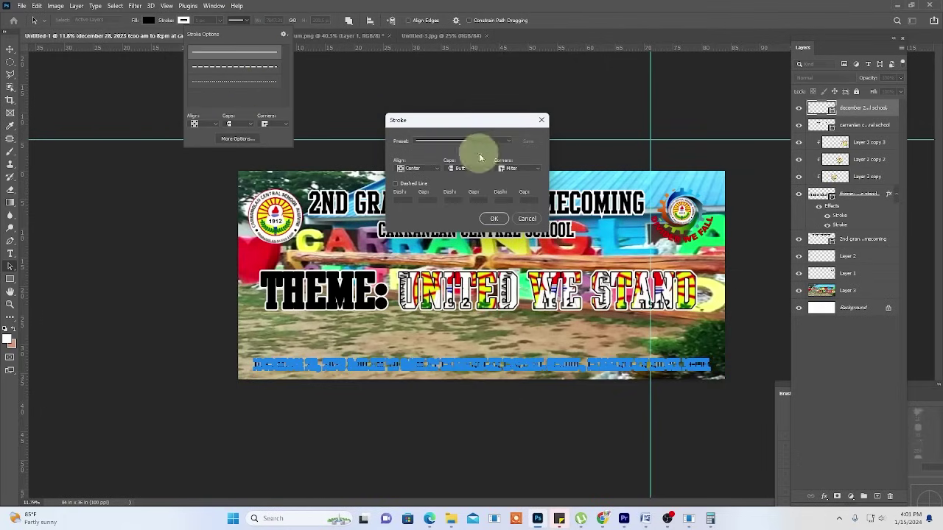
click(437, 169)
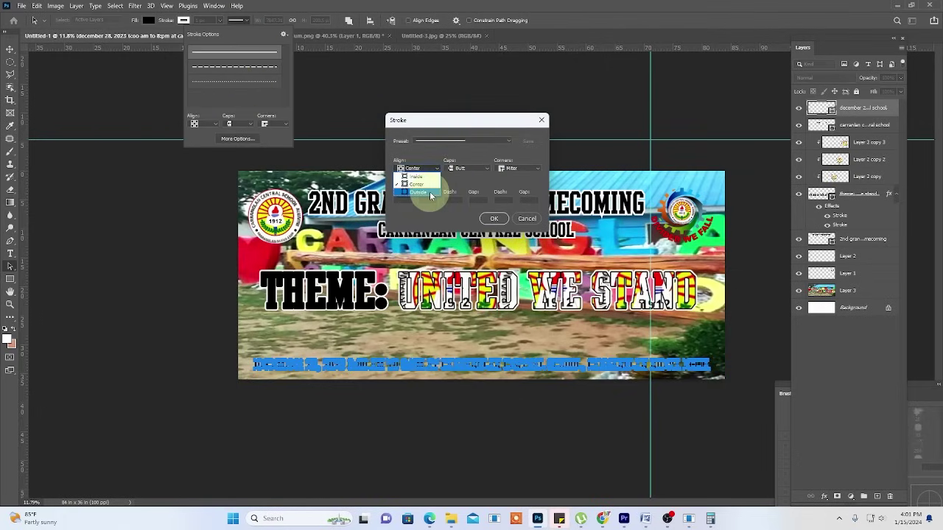
click(417, 191)
click(492, 218)
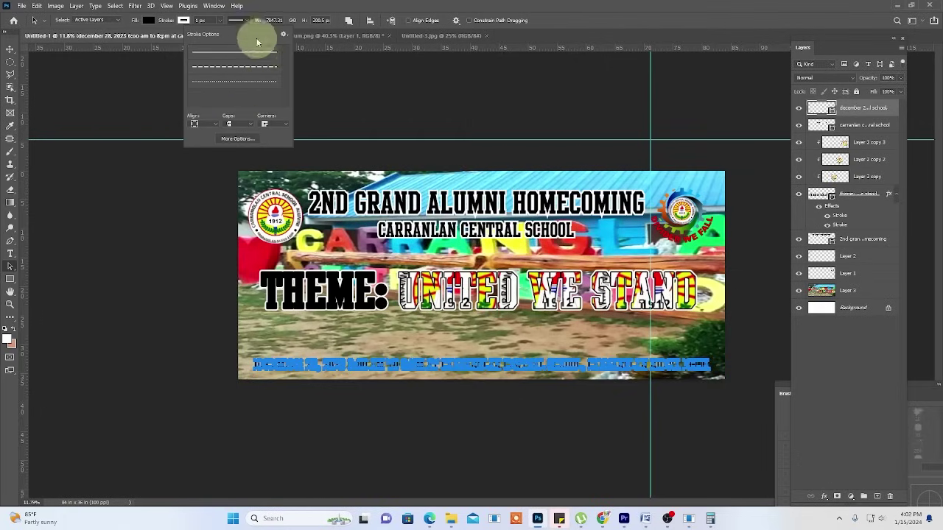
click(222, 34)
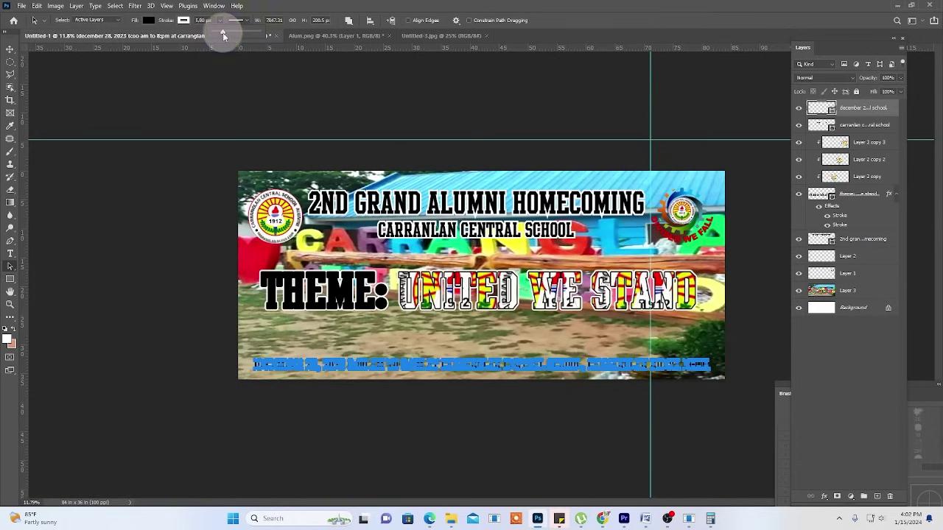
click(138, 228)
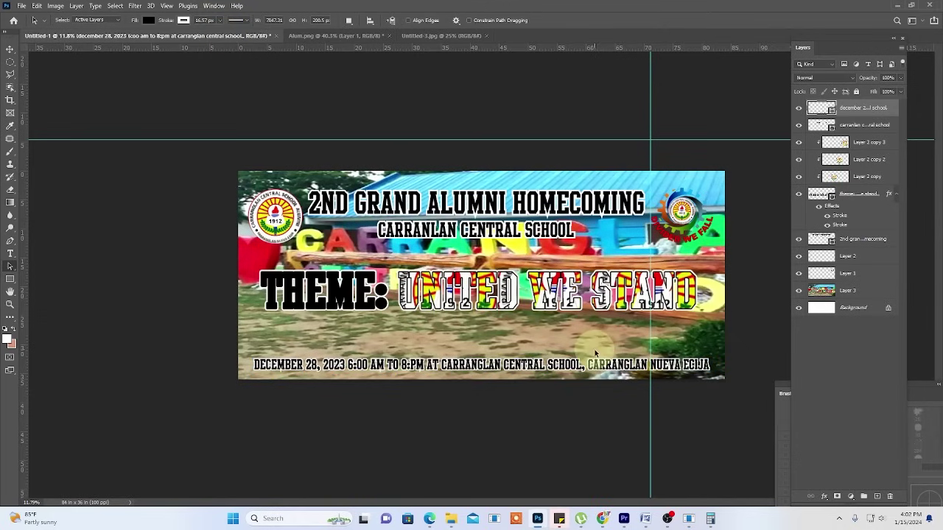
- Check the outlined date line by selecting it, then fit the whole banner in view
drag(561, 364, 562, 358)
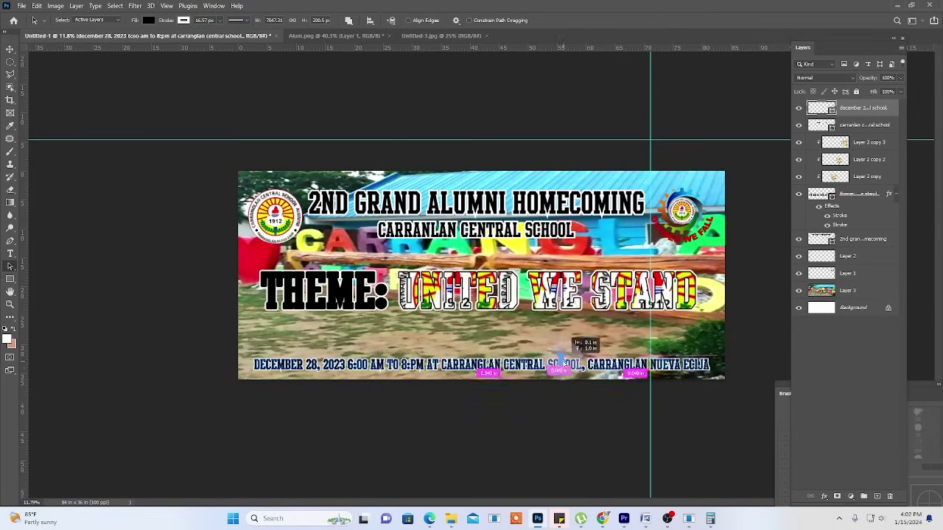
click(600, 426)
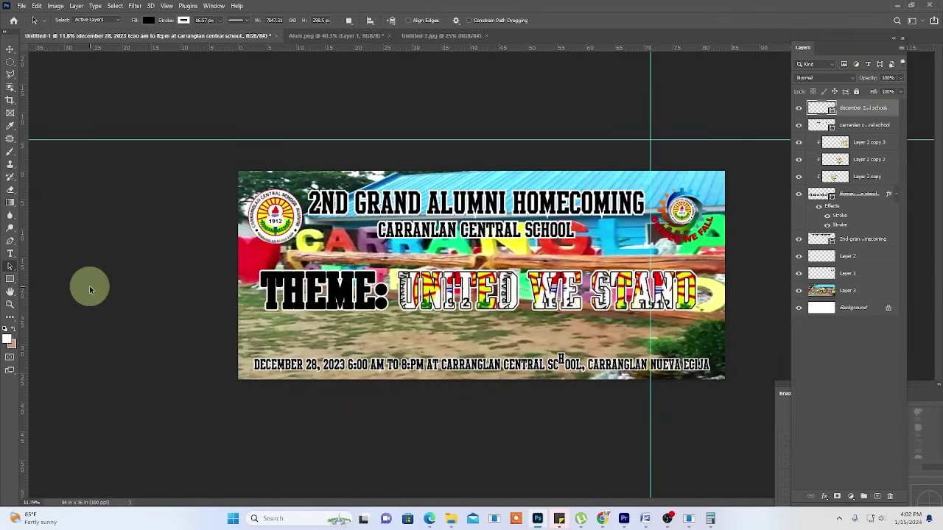
double_click(286, 367)
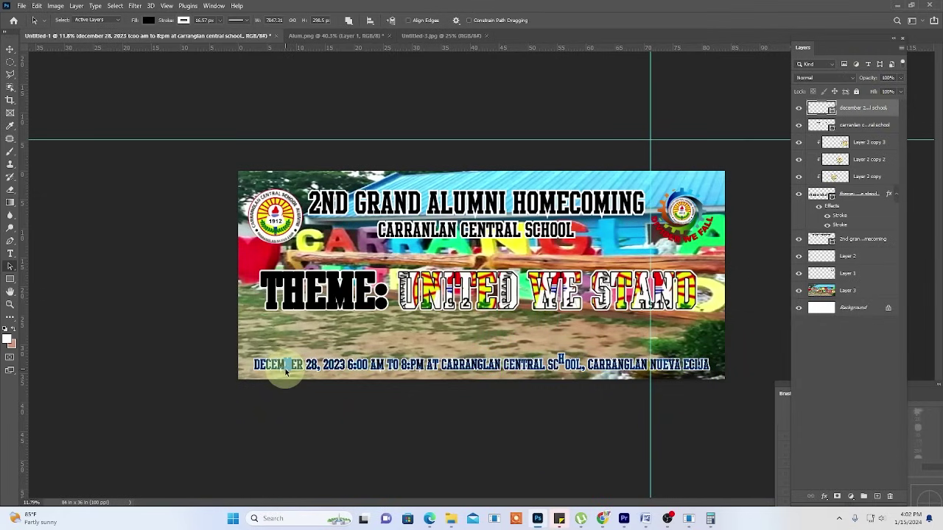
drag(285, 369, 573, 421)
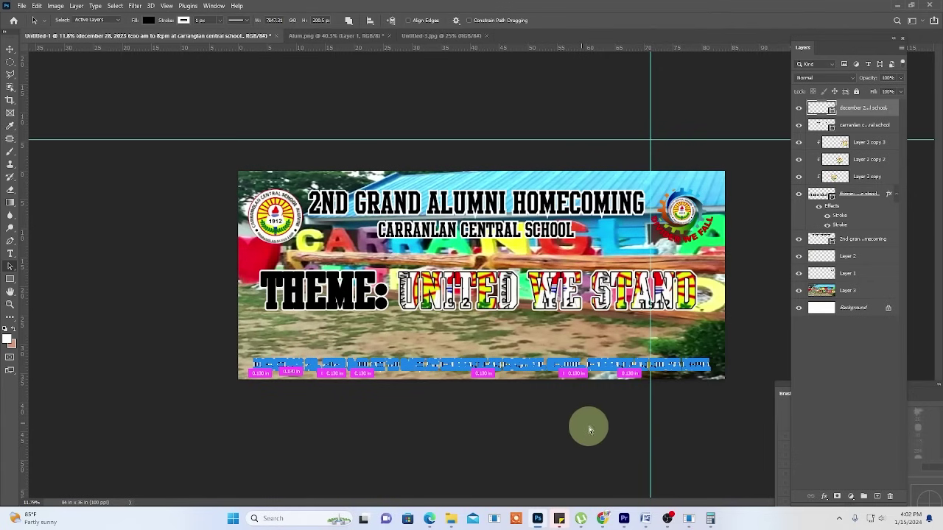
click(589, 429)
scroll(545, 382, up, 2)
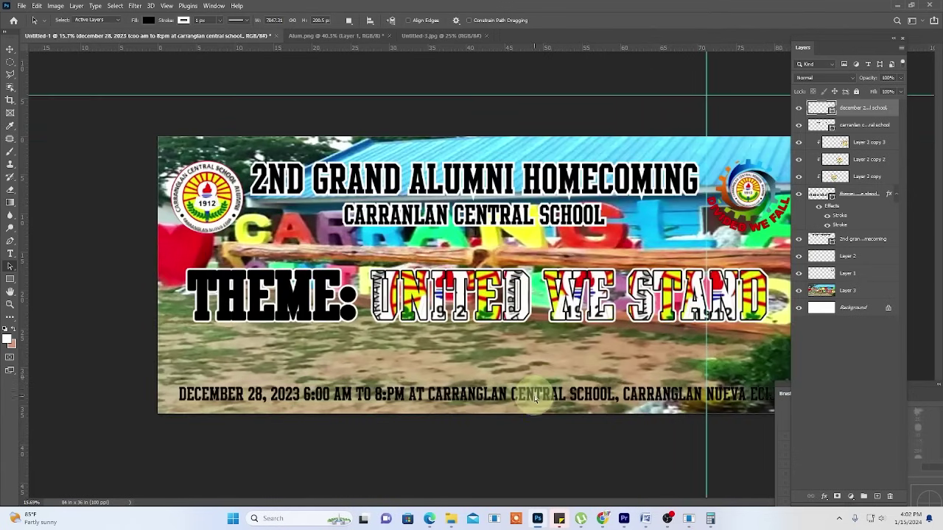
triple_click(536, 398)
click(493, 449)
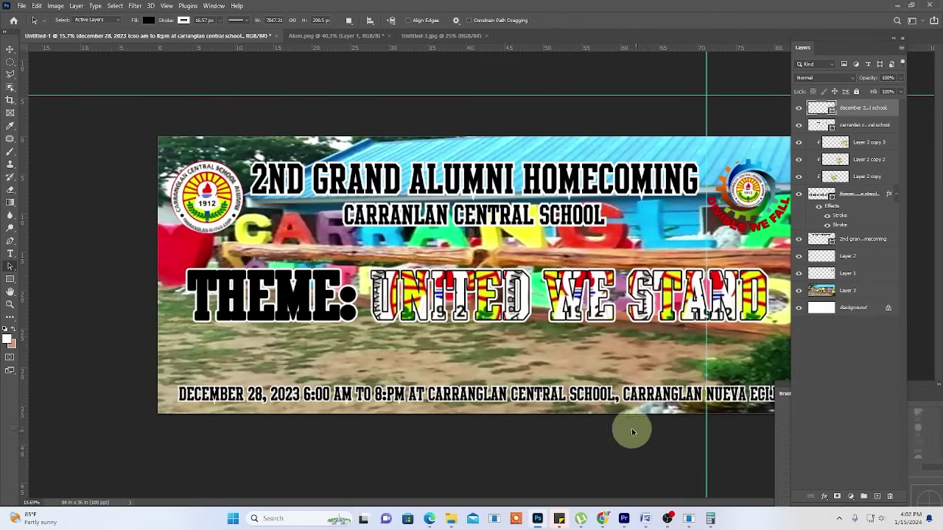
key(ctrl+minus)
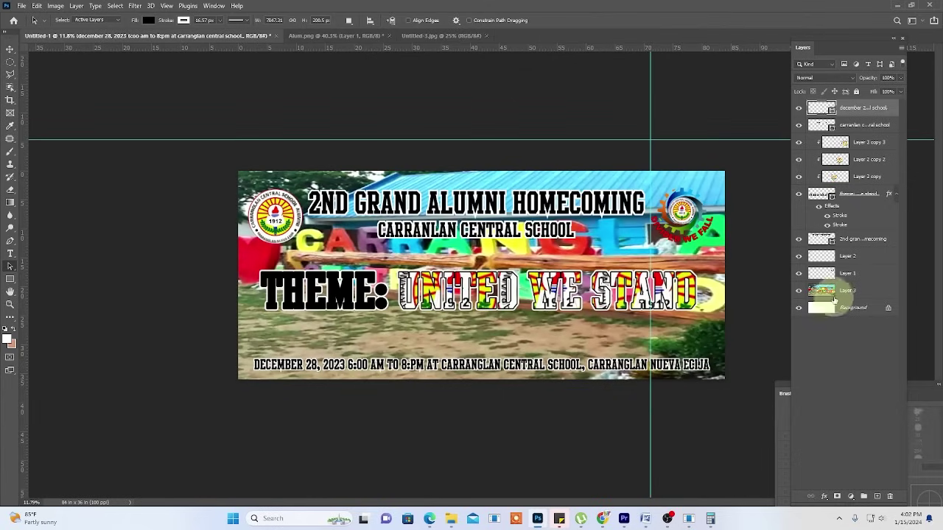
- Fade the background photo to 66% opacity, then select the left seal with the Move tool
click(858, 294)
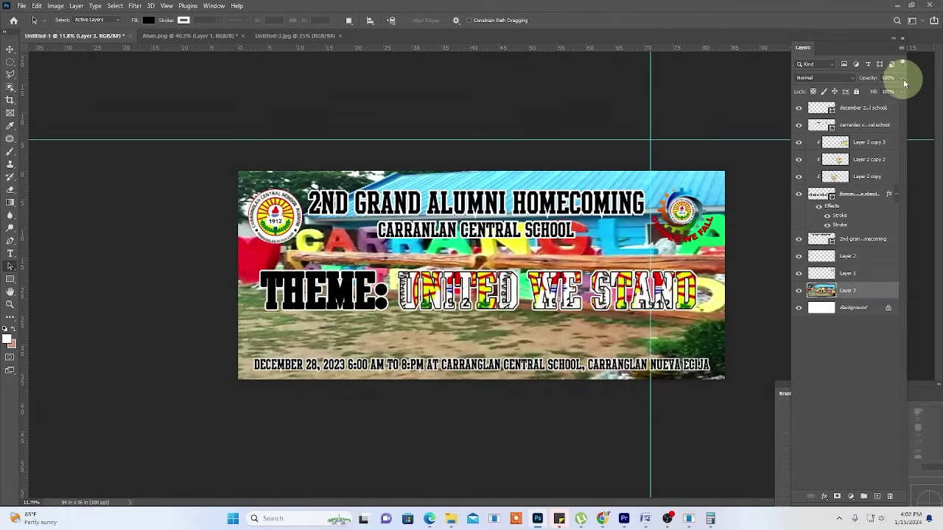
click(890, 91)
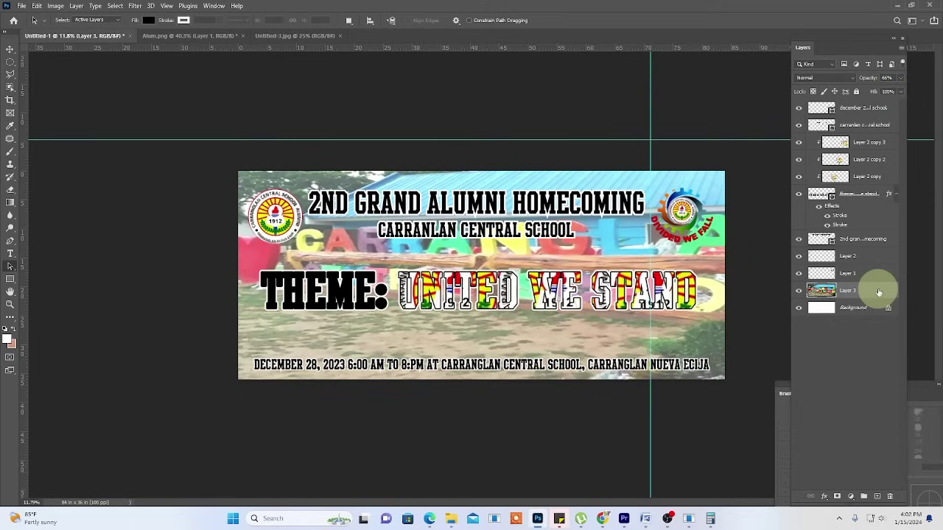
click(879, 293)
click(9, 50)
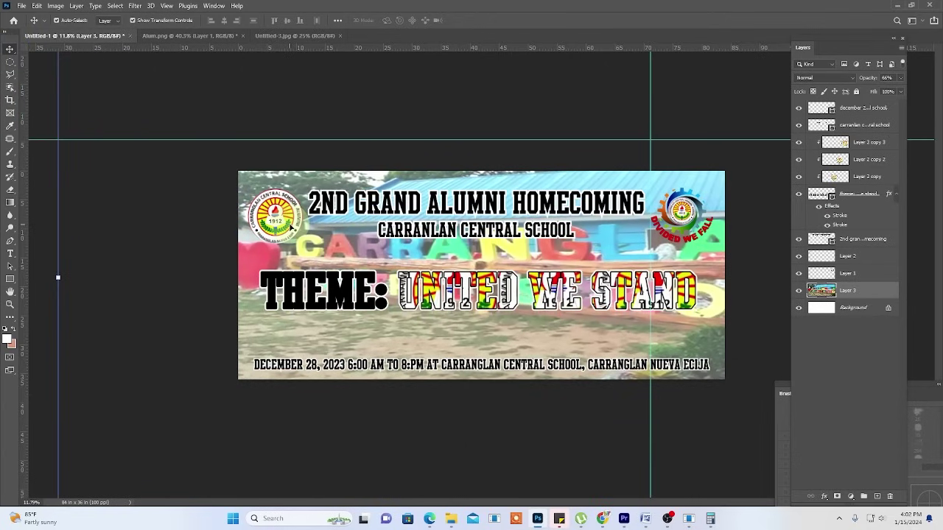
click(291, 229)
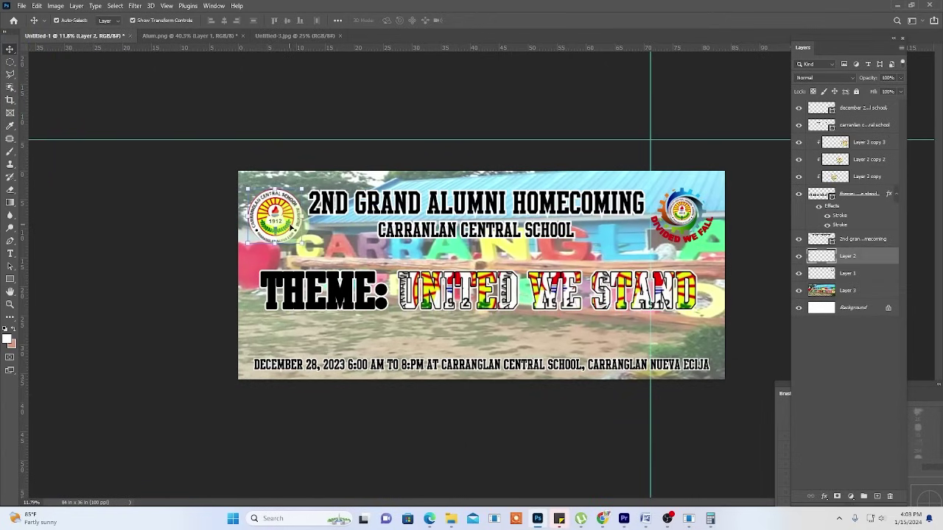
- Duplicate the left seal layer as Layer 2 copy 4
right_click(877, 259)
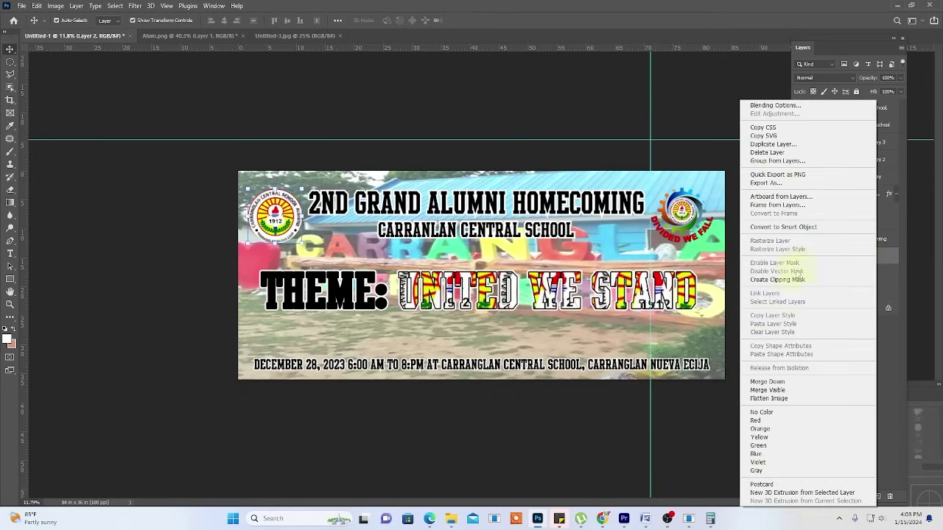
click(795, 144)
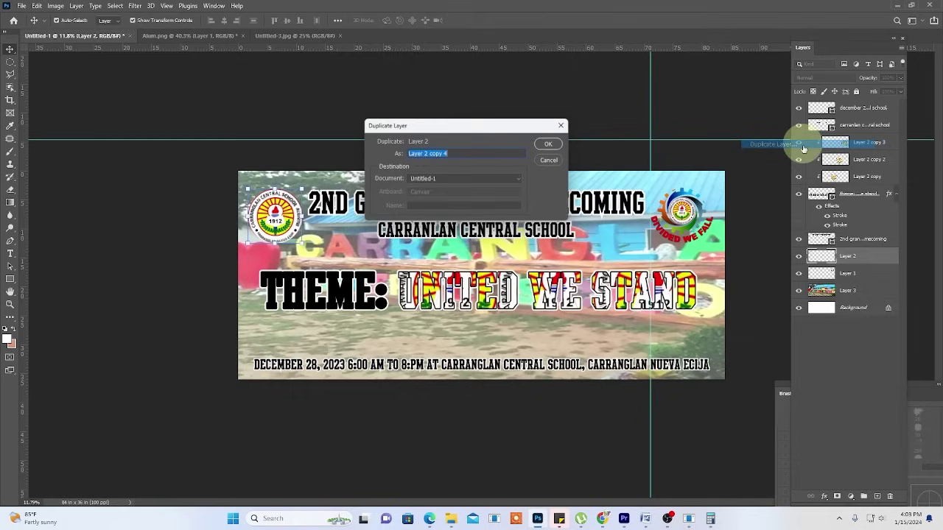
click(554, 143)
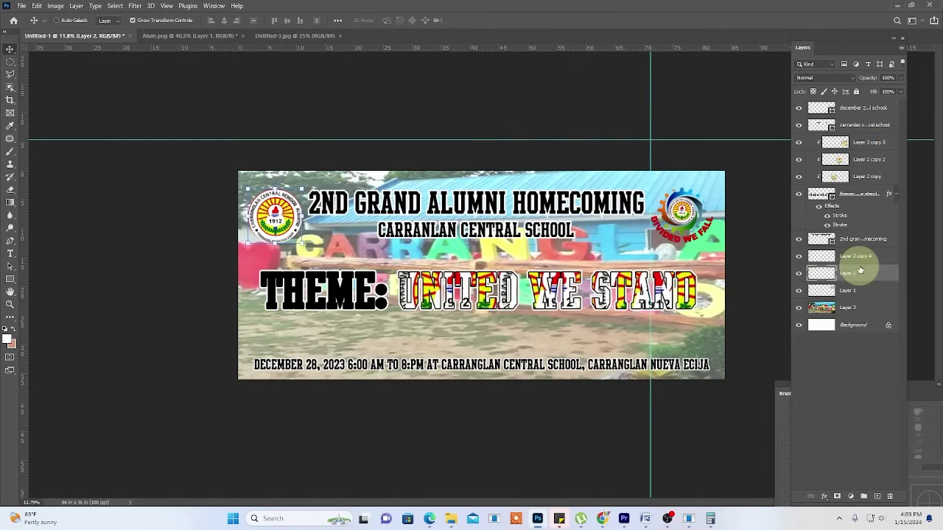
- Enlarge the original seal across the banner's left side and commit the transform
key(ctrl+t)
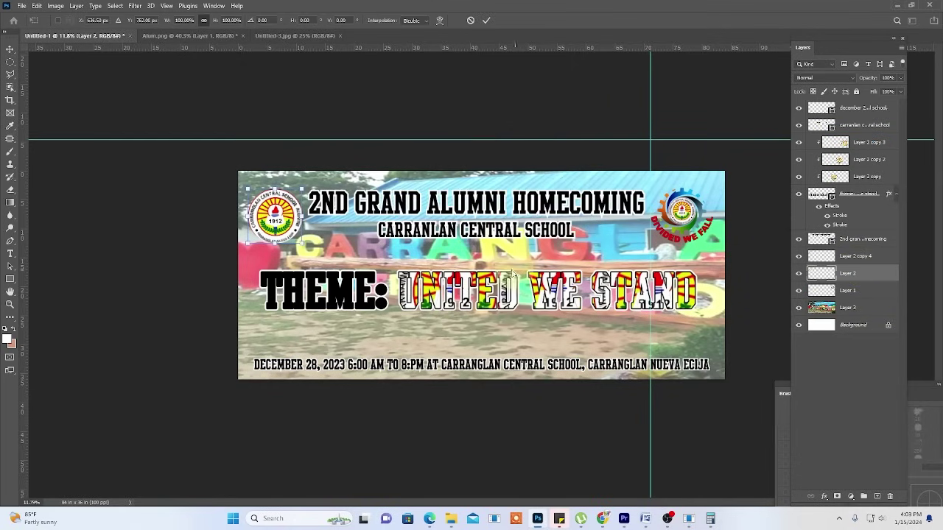
drag(302, 247, 495, 438)
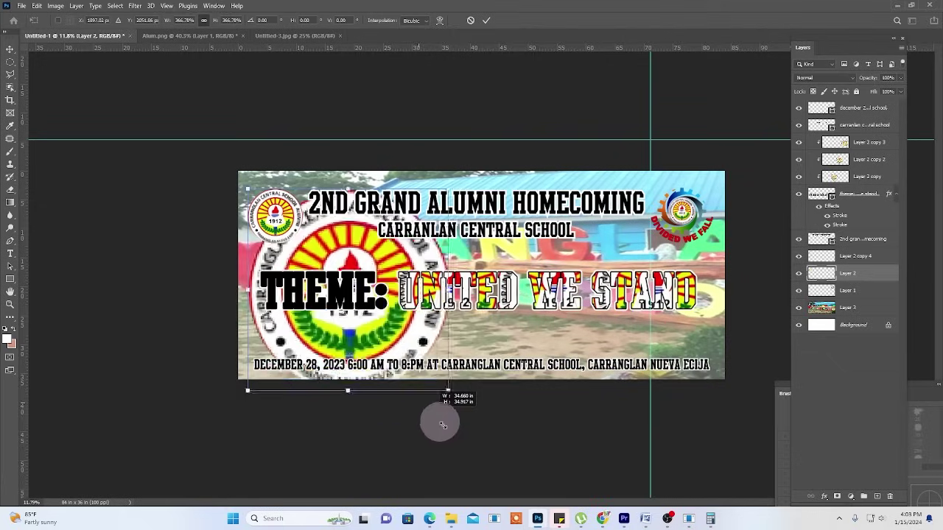
click(253, 179)
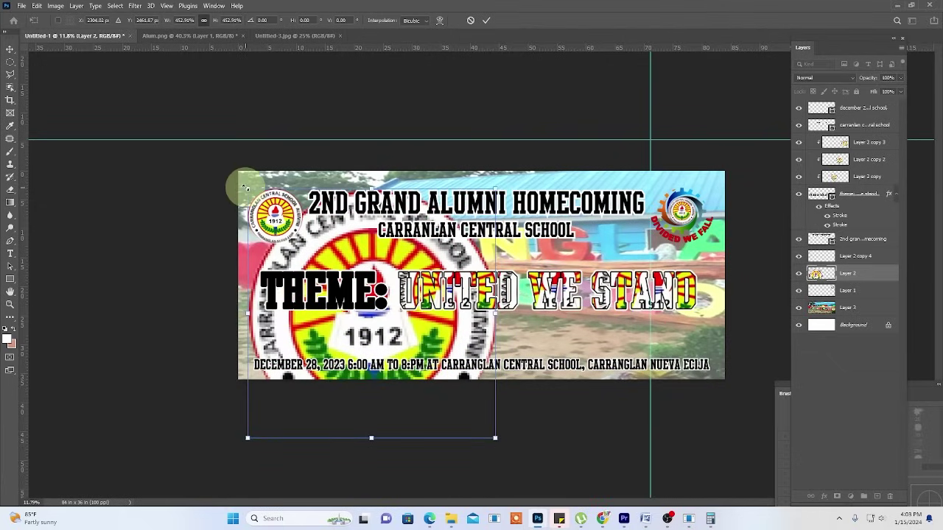
drag(246, 189, 175, 115)
mouse_move(395, 258)
mouse_down()
mouse_move(277, 256)
mouse_move(319, 224)
mouse_move(361, 211)
mouse_up()
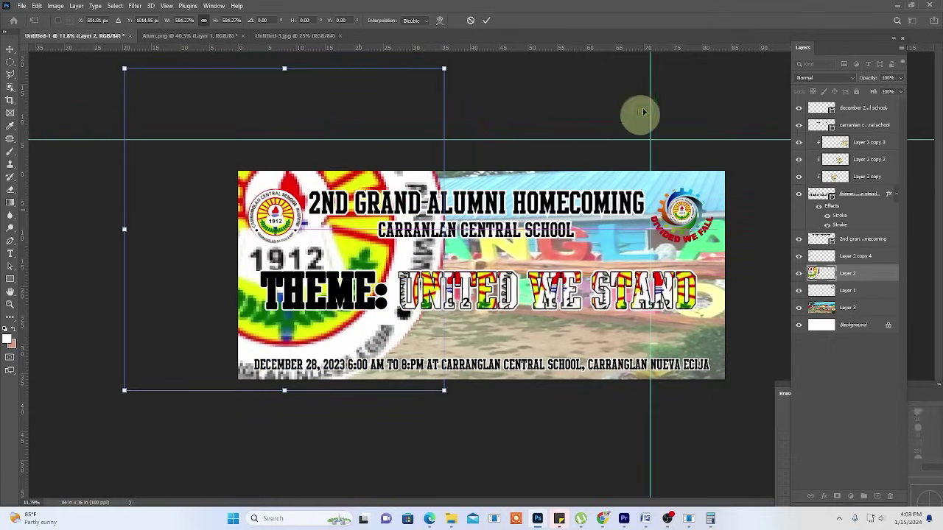
click(506, 69)
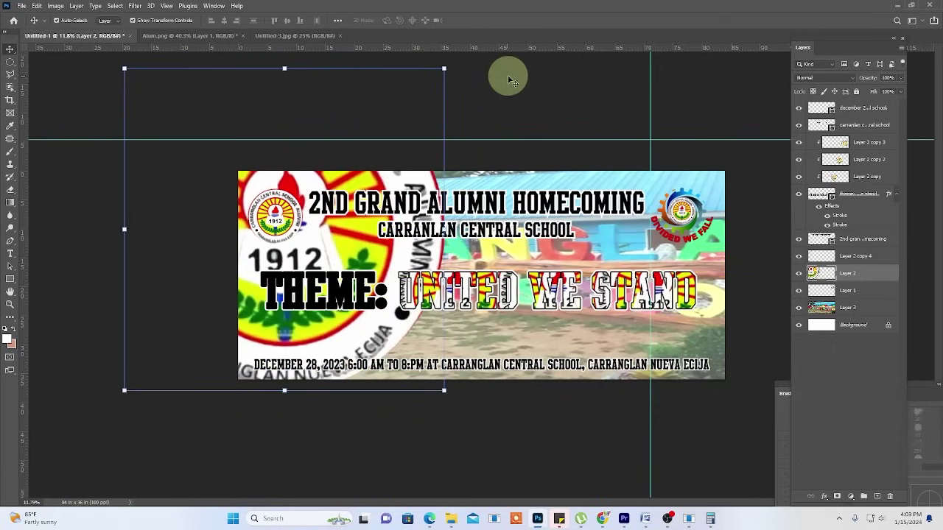
- Lower the enlarged seal's opacity to about 13%, then reselect the small seal copy
click(312, 264)
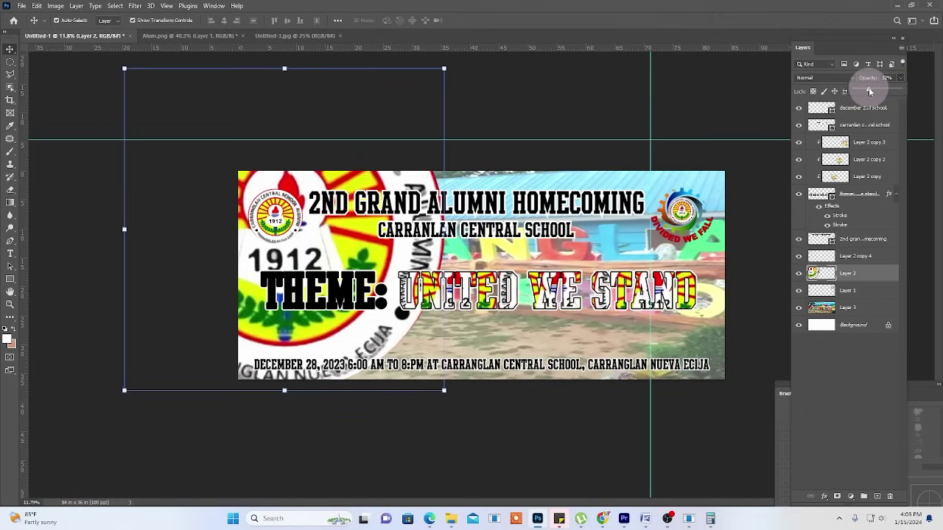
drag(862, 93, 858, 91)
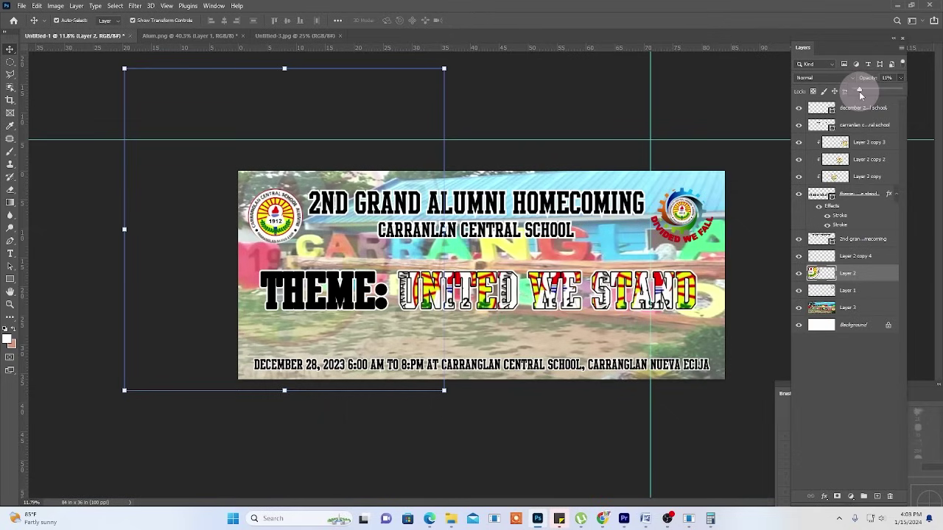
click(578, 109)
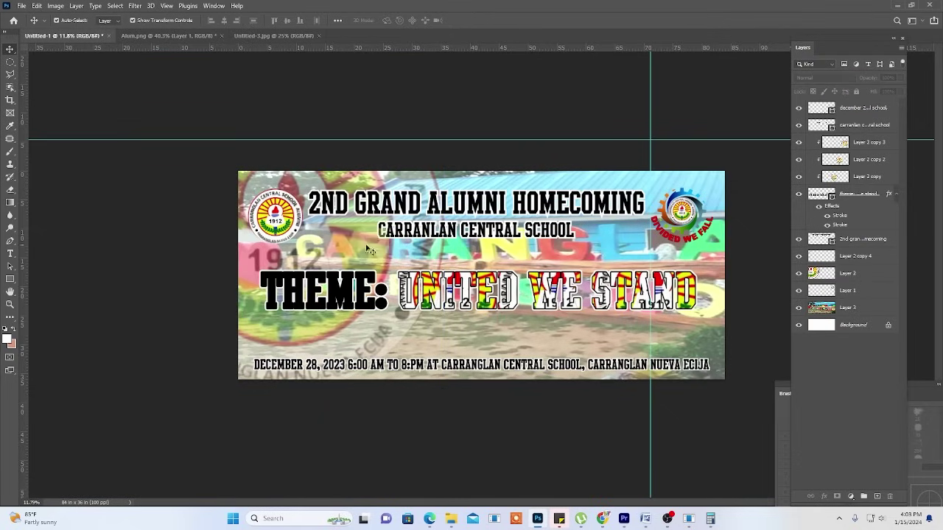
click(269, 209)
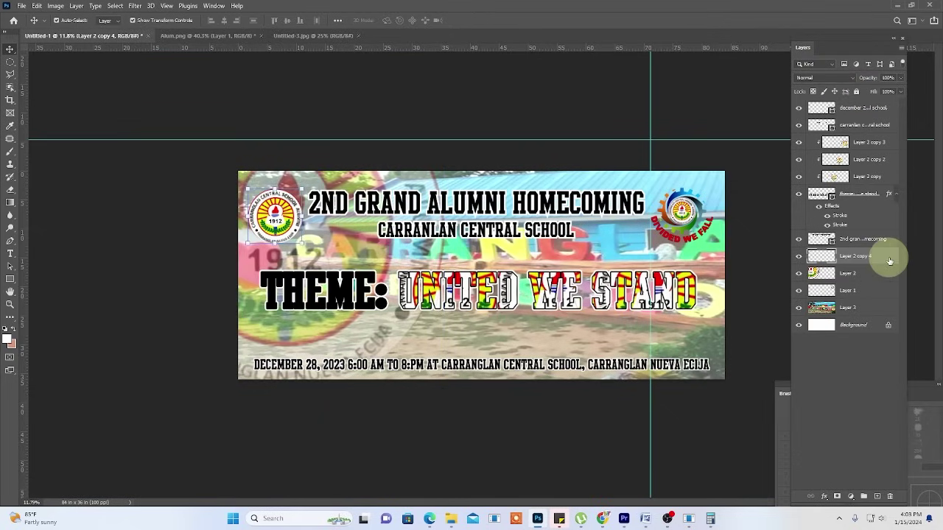
- Give the small left seal (Layer 2 copy 4) a white Stroke effect
double_click(889, 261)
click(537, 176)
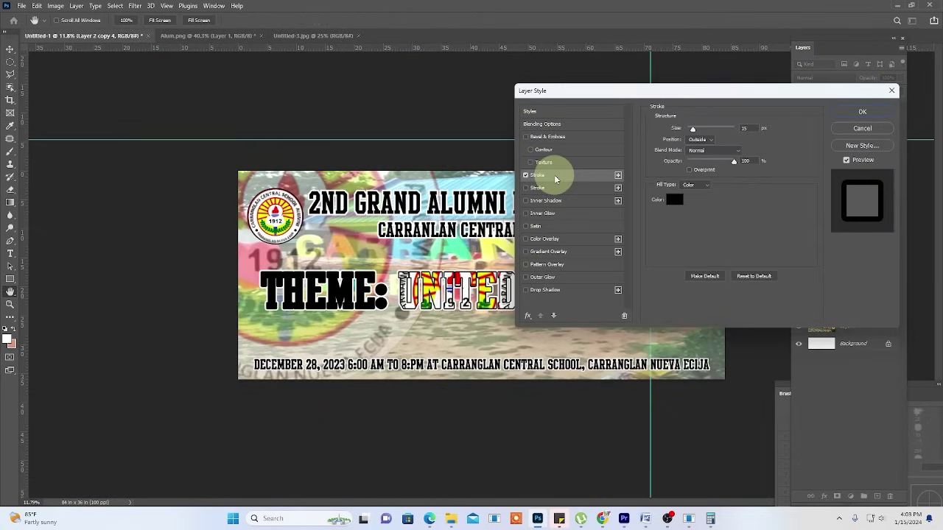
click(674, 199)
drag(695, 204, 652, 115)
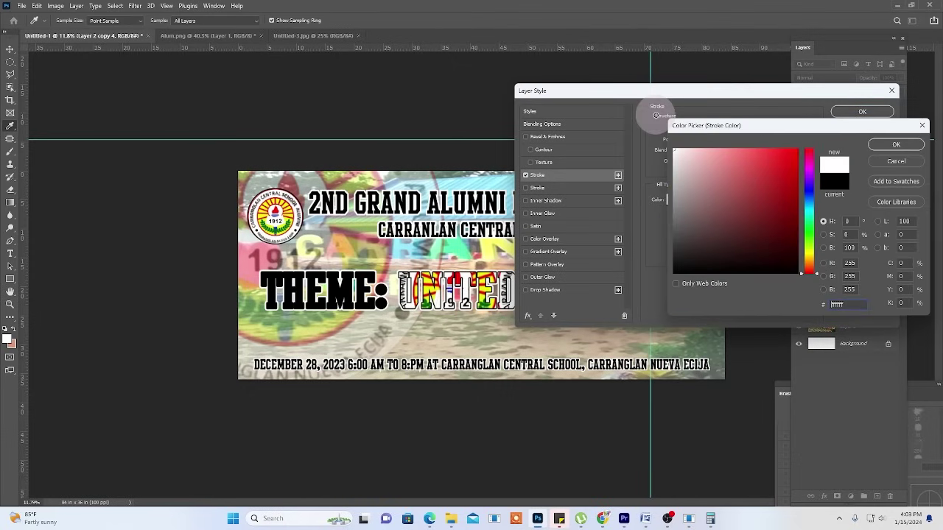
click(895, 144)
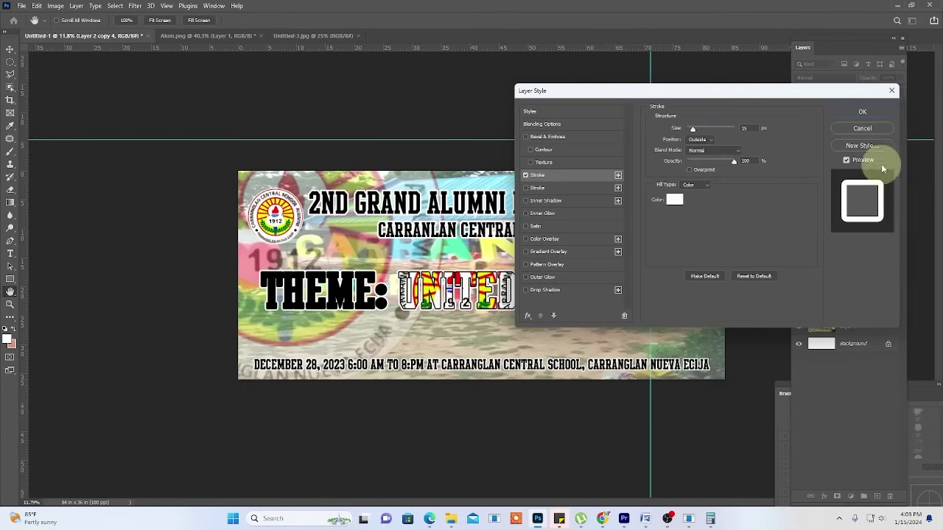
click(871, 119)
- Add a white 15 px outside Stroke to the right-hand DIVIDED WE FALL logo
click(875, 308)
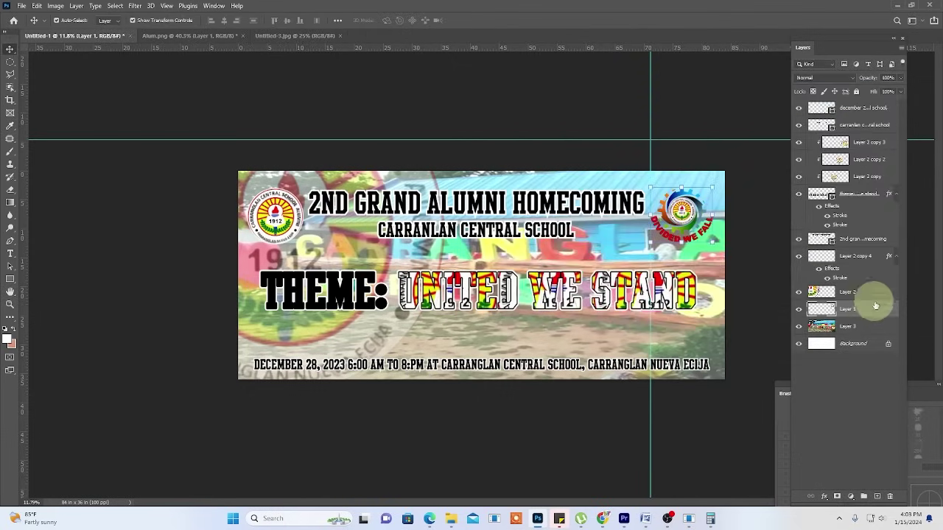
double_click(791, 319)
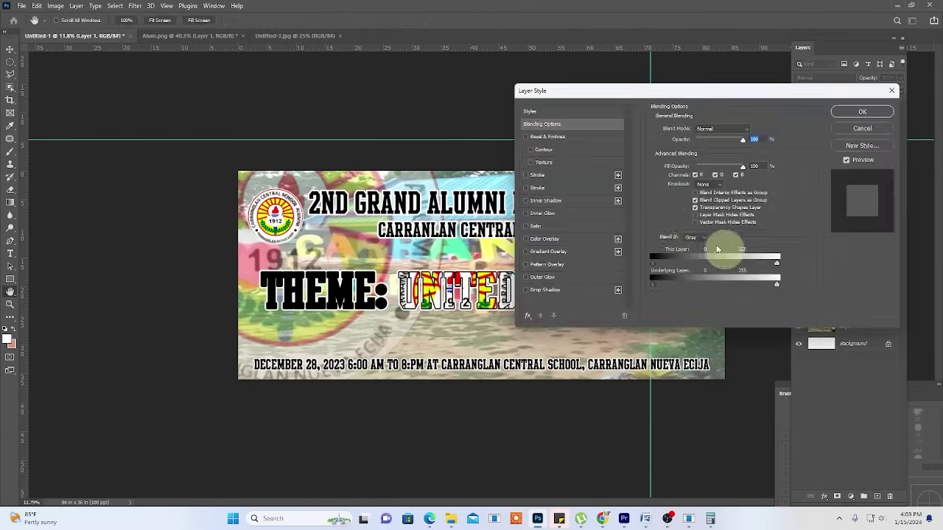
click(582, 176)
click(860, 113)
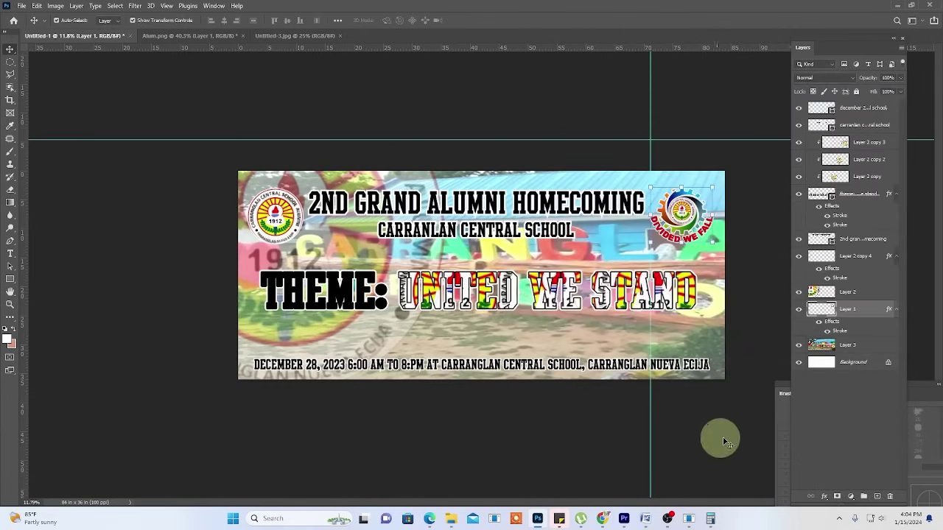
click(589, 366)
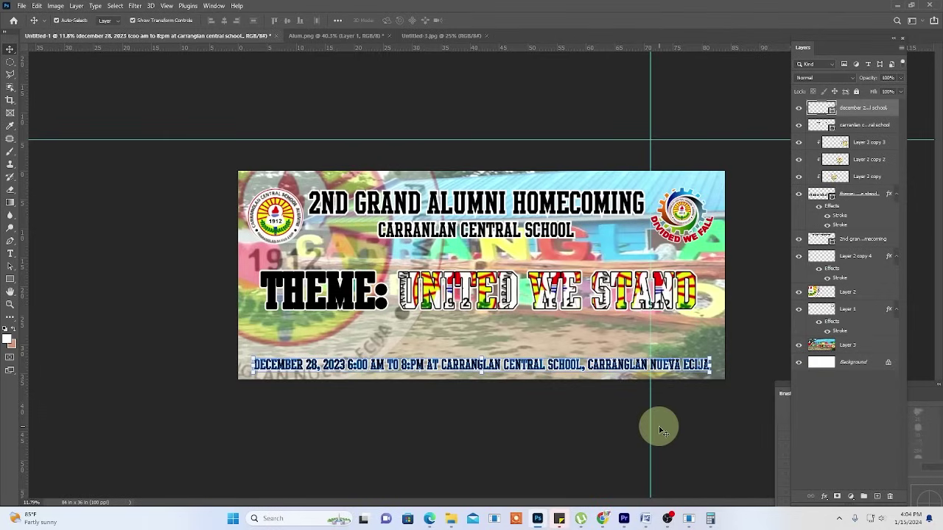
click(696, 426)
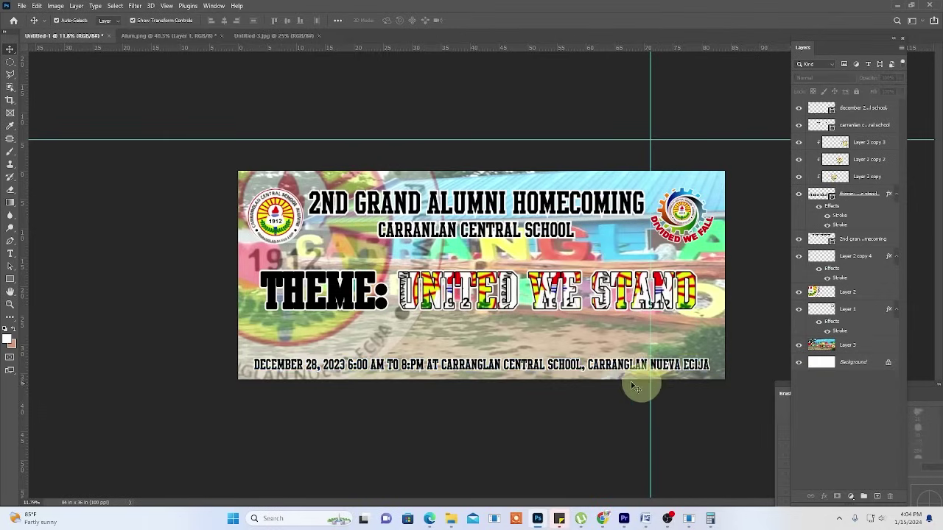
scroll(635, 385, down, 2)
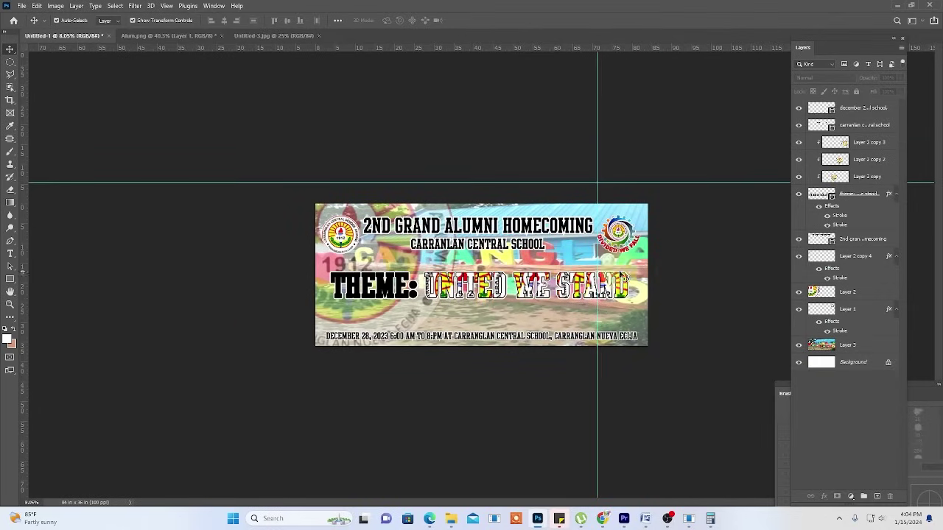